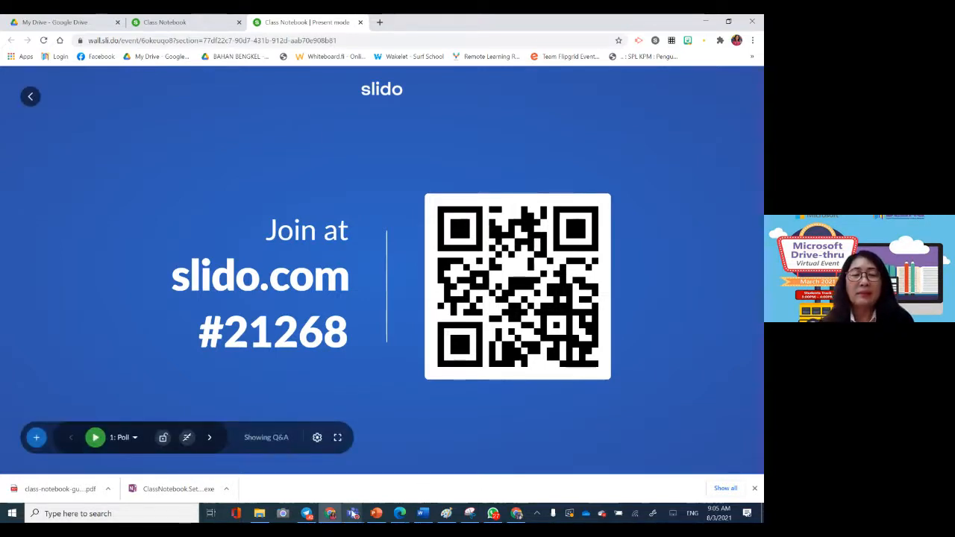
# Step: Bring up the live Teams call window over the Slido presentation and minimize it again
pyautogui.moveTo(352, 513)
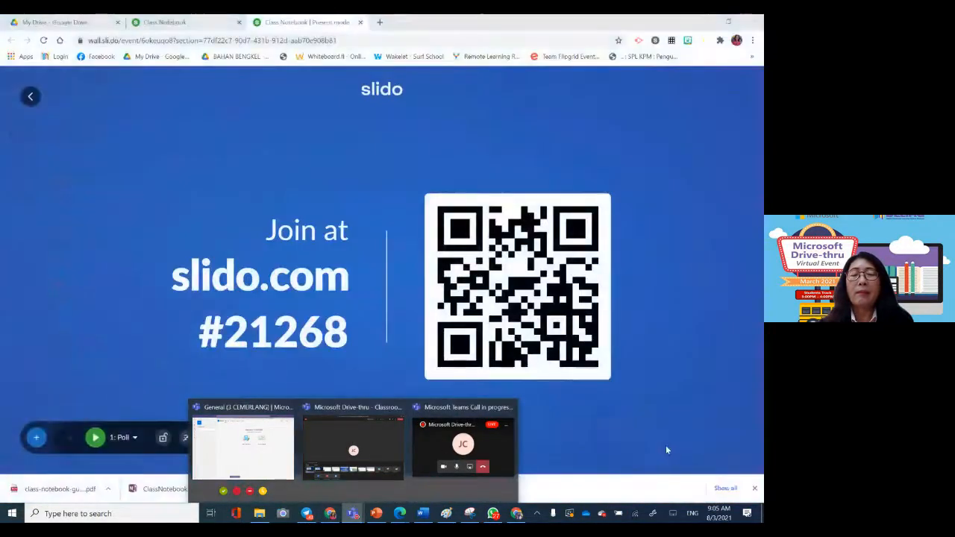
pyautogui.click(505, 457)
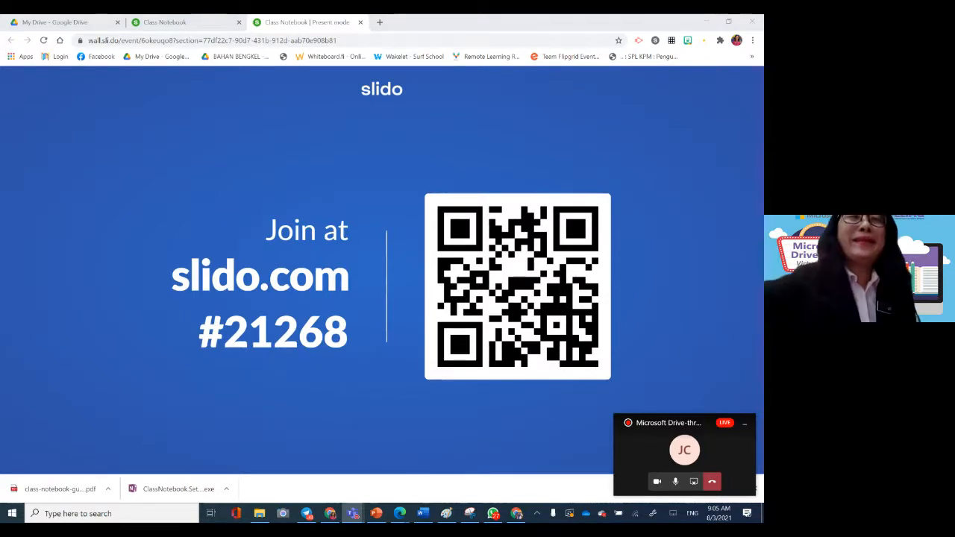
pyautogui.moveTo(640, 375)
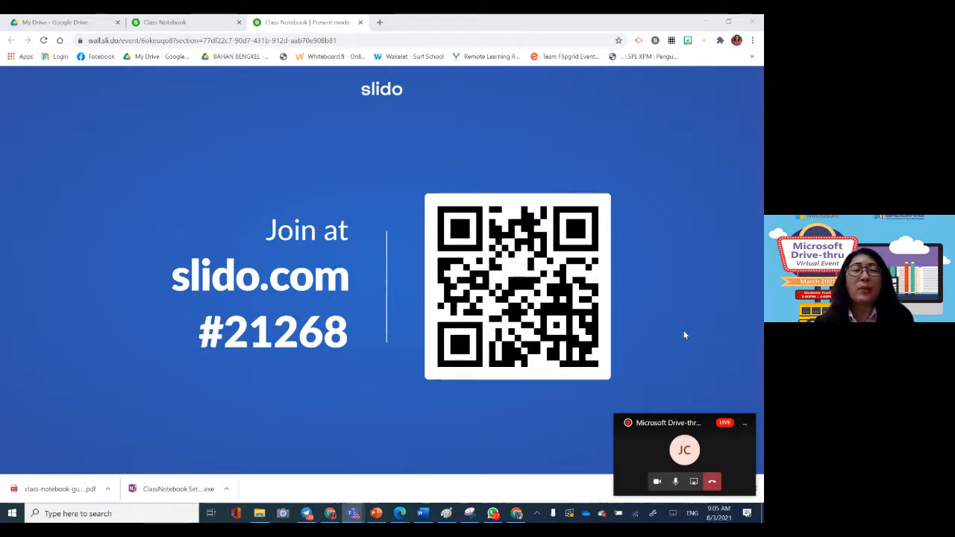
pyautogui.click(745, 424)
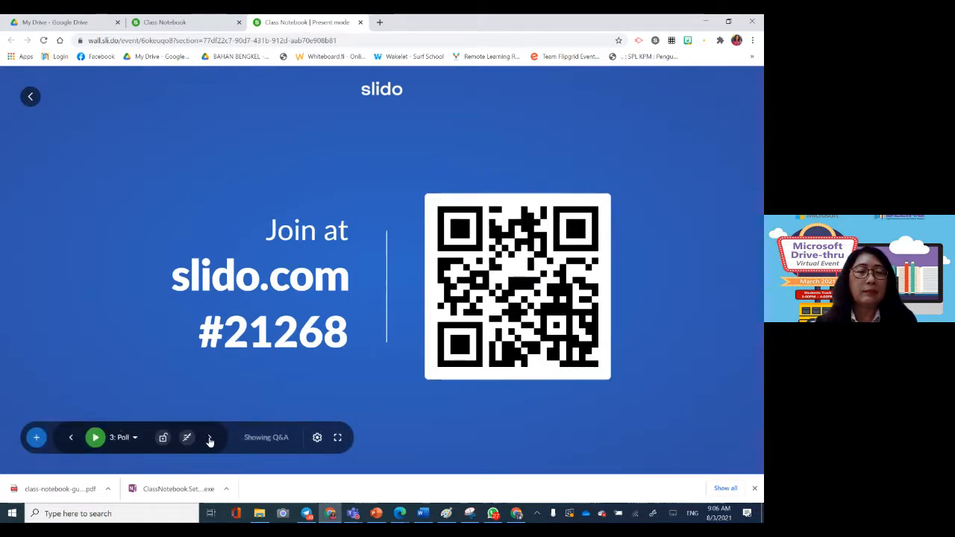
# Step: Return to the first Slido poll, "Where is your lovely state or country?", and start it
pyautogui.click(67, 438)
pyautogui.click(67, 439)
pyautogui.click(67, 438)
pyautogui.click(96, 438)
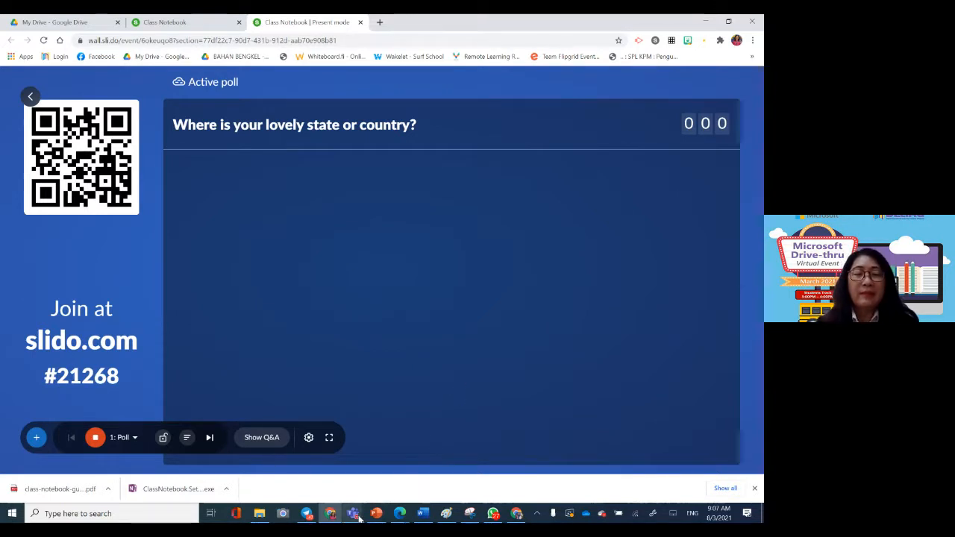
# Step: Check the meeting chat and the live event Q&A in the Teams meeting, and minimize its windows
pyautogui.moveTo(356, 515)
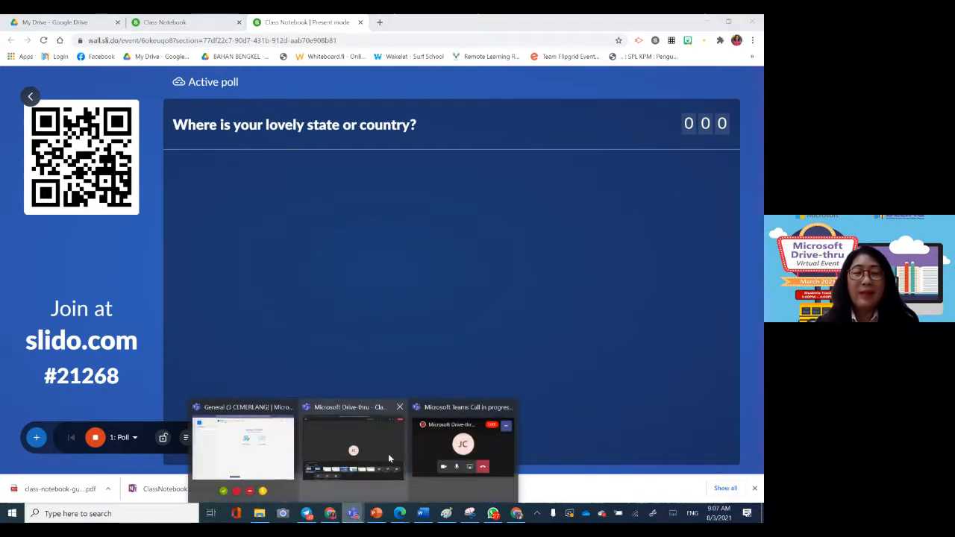
pyautogui.click(497, 451)
pyautogui.click(522, 411)
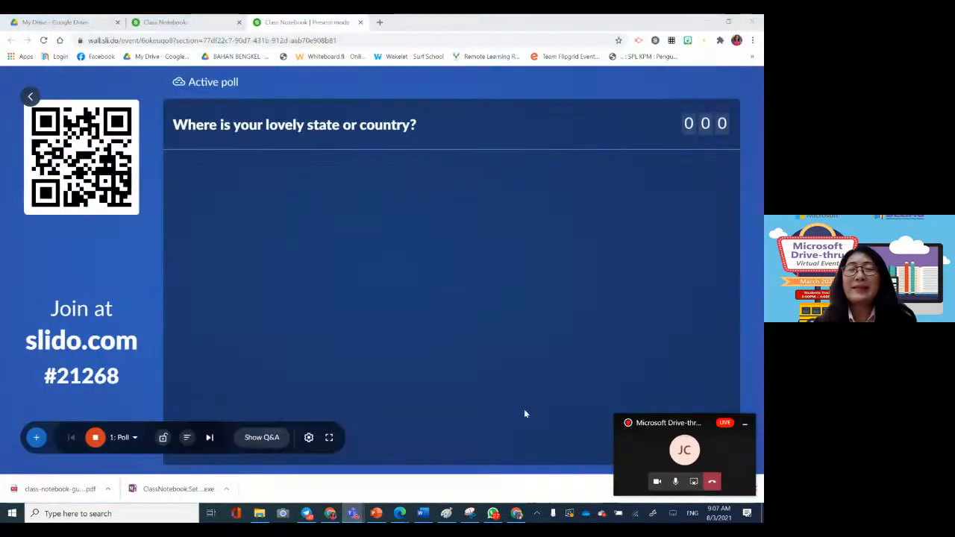
pyautogui.click(640, 451)
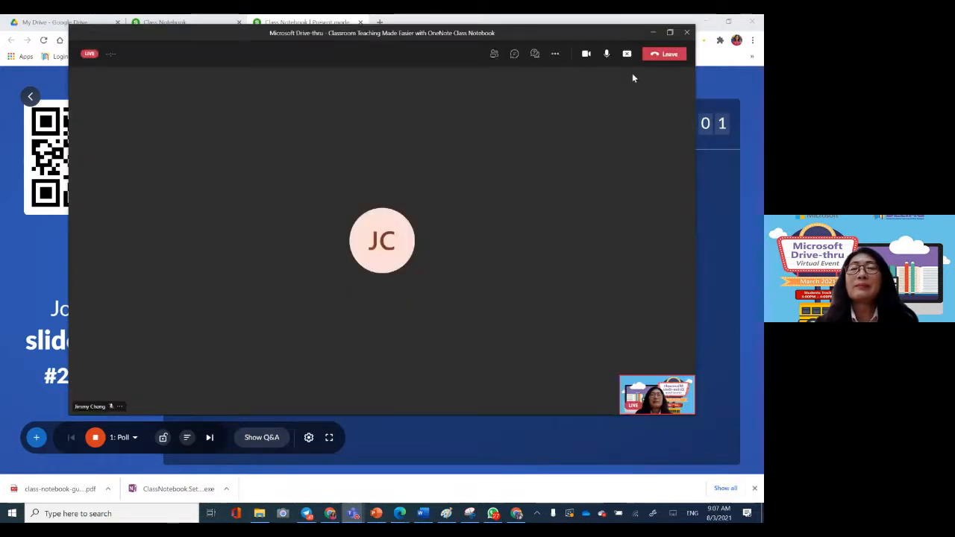
pyautogui.click(514, 55)
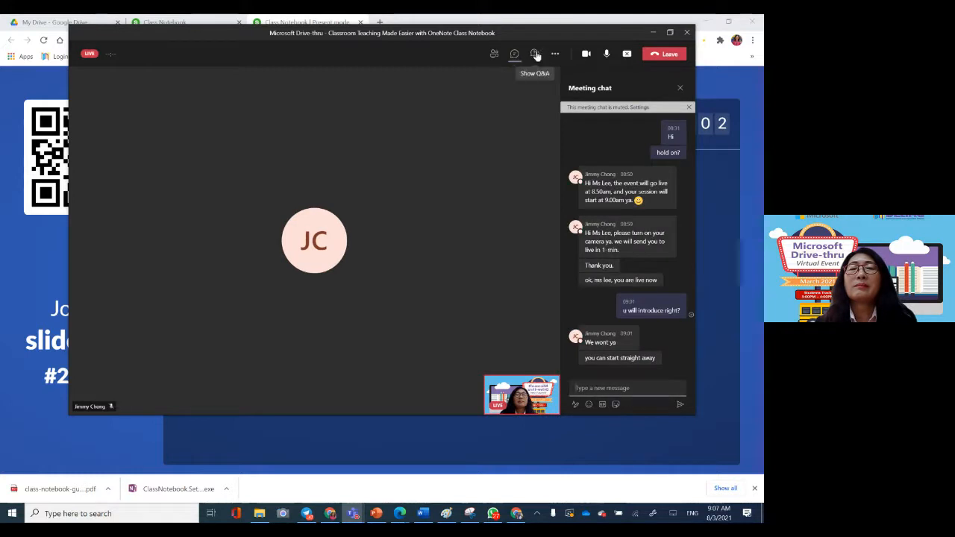
pyautogui.click(534, 55)
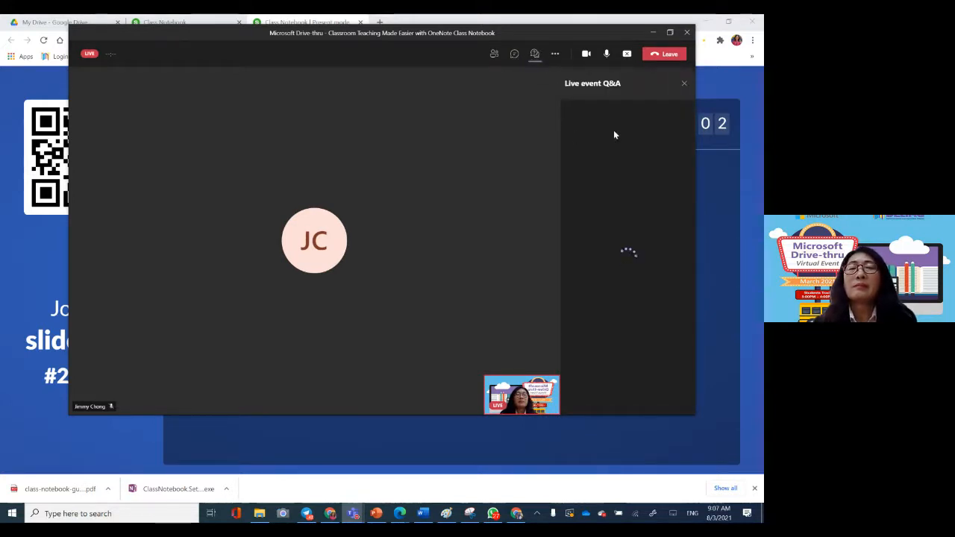
pyautogui.click(652, 34)
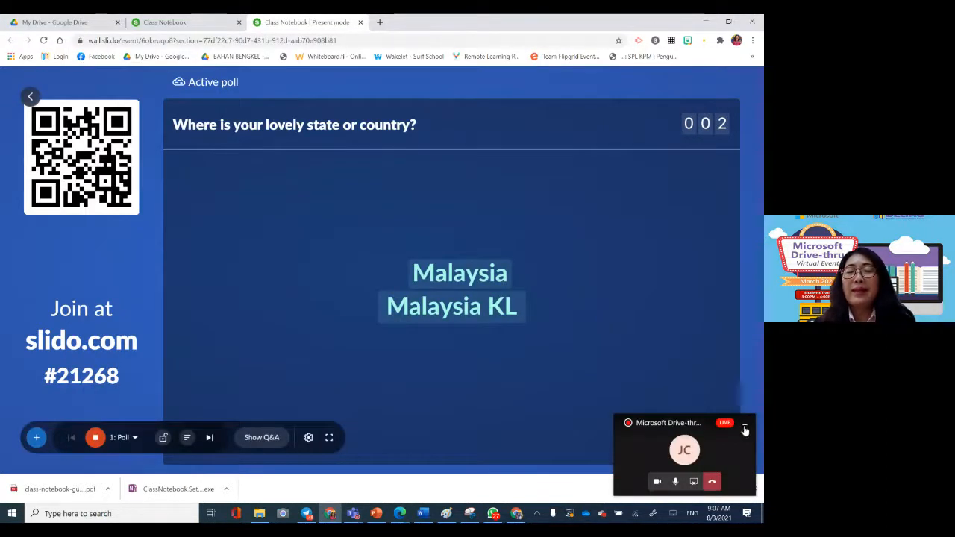
pyautogui.click(744, 426)
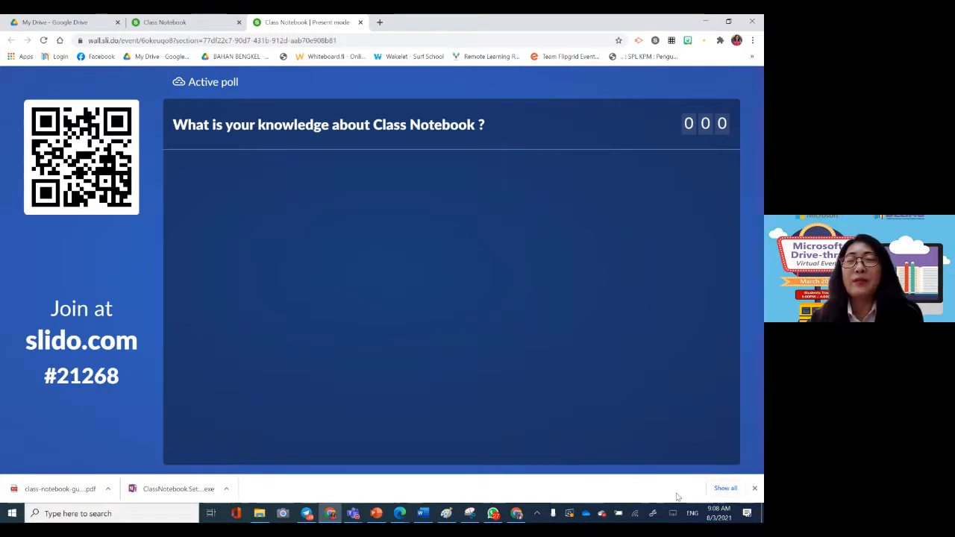
pyautogui.moveTo(607, 469)
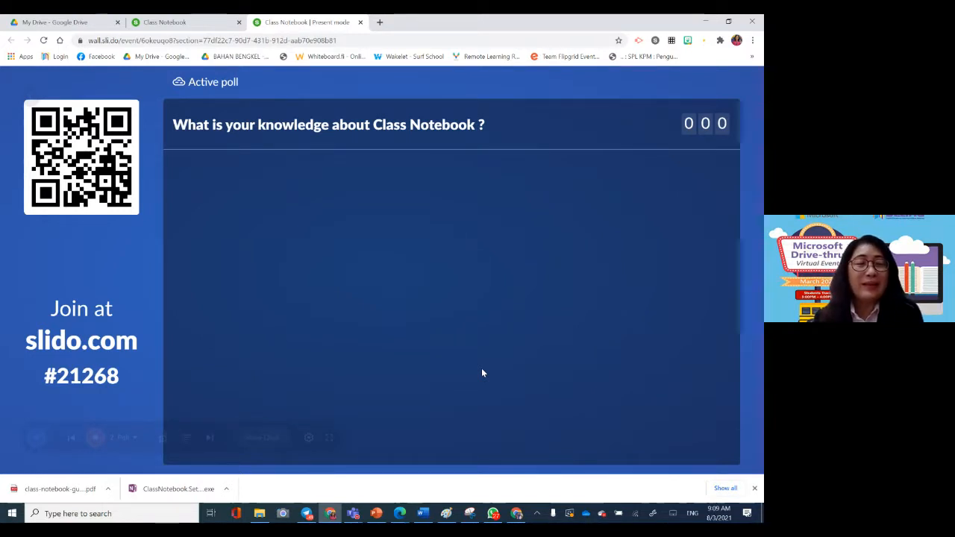
pyautogui.click(71, 437)
pyautogui.click(209, 437)
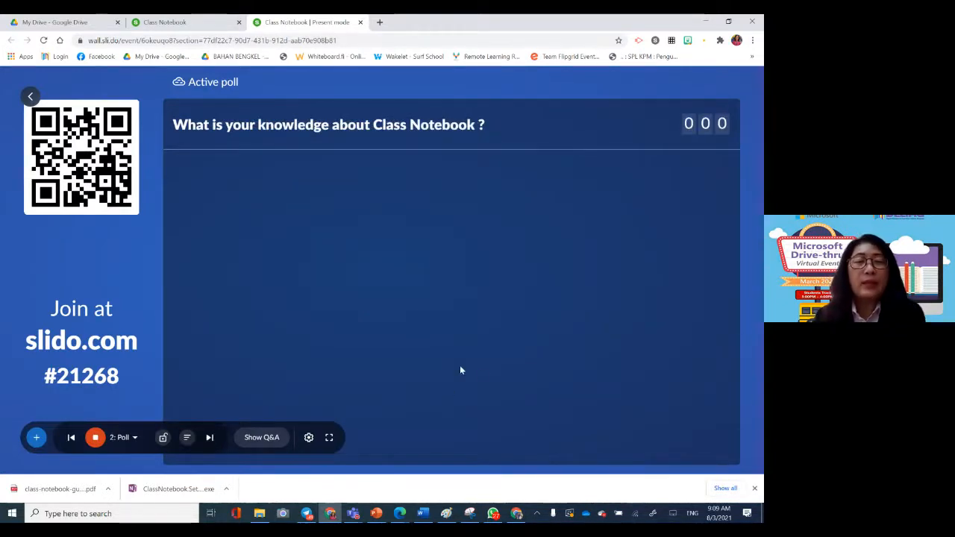
pyautogui.click(356, 514)
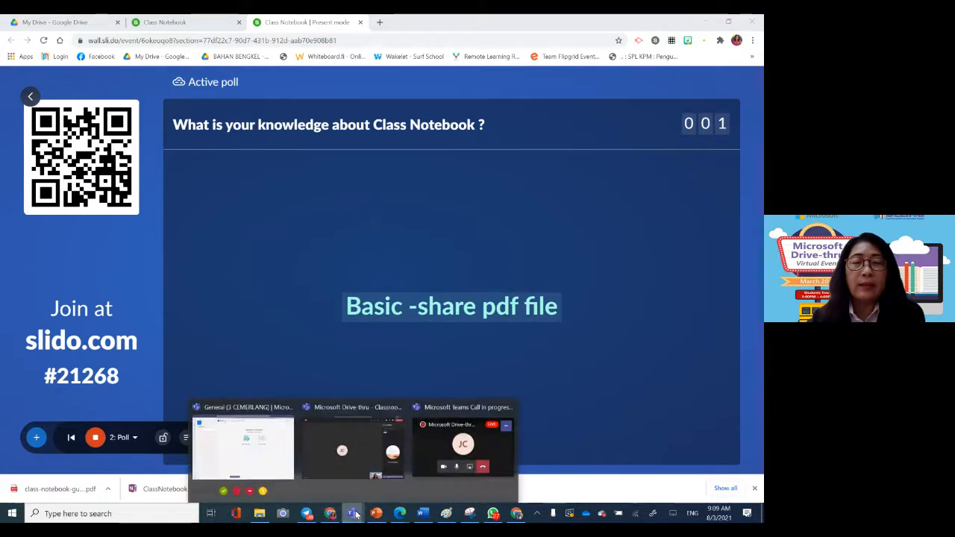
pyautogui.click(409, 373)
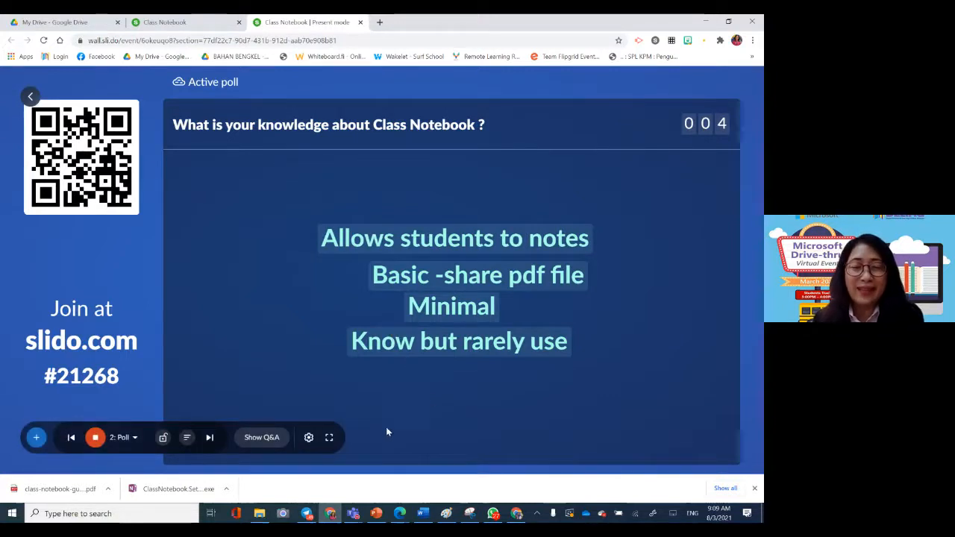
# Step: Switch to the 3 CEMERLANG team in Teams, look through its files, assignments and grades, and open its Class Notebook
pyautogui.moveTo(354, 515)
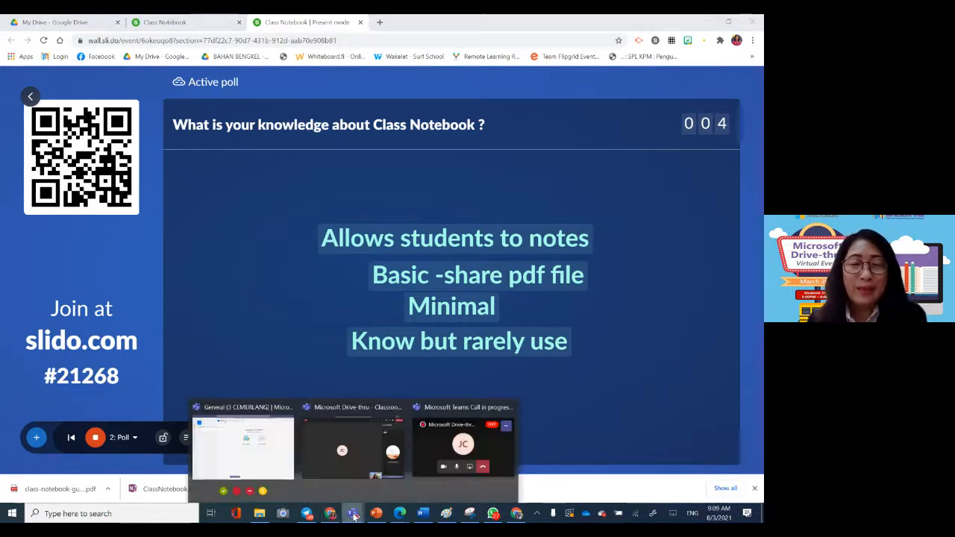
pyautogui.click(250, 462)
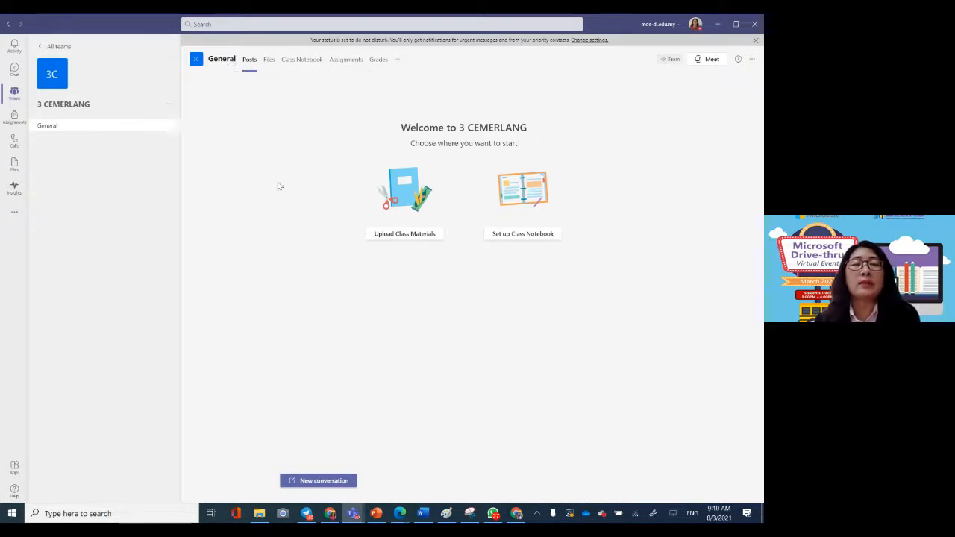
pyautogui.click(267, 65)
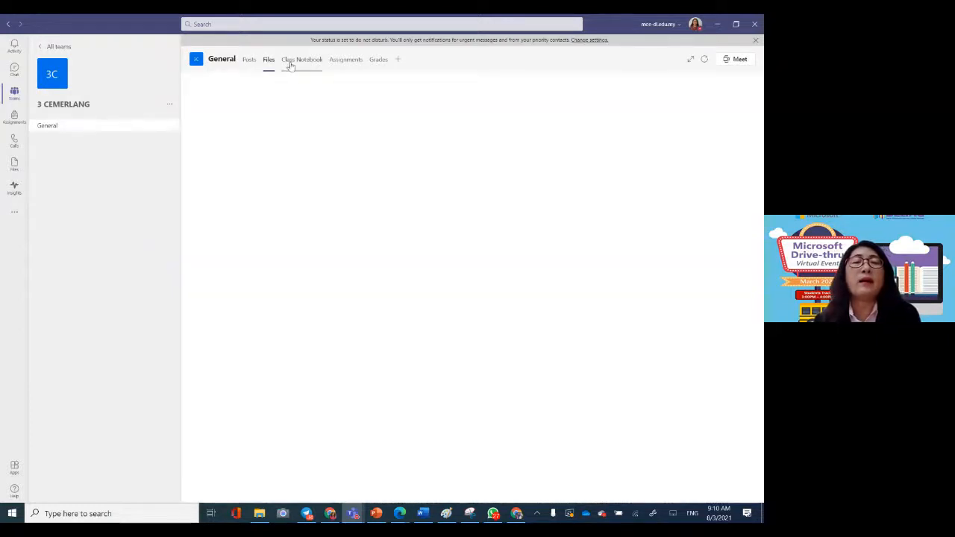
pyautogui.click(345, 64)
pyautogui.click(377, 64)
pyautogui.click(305, 66)
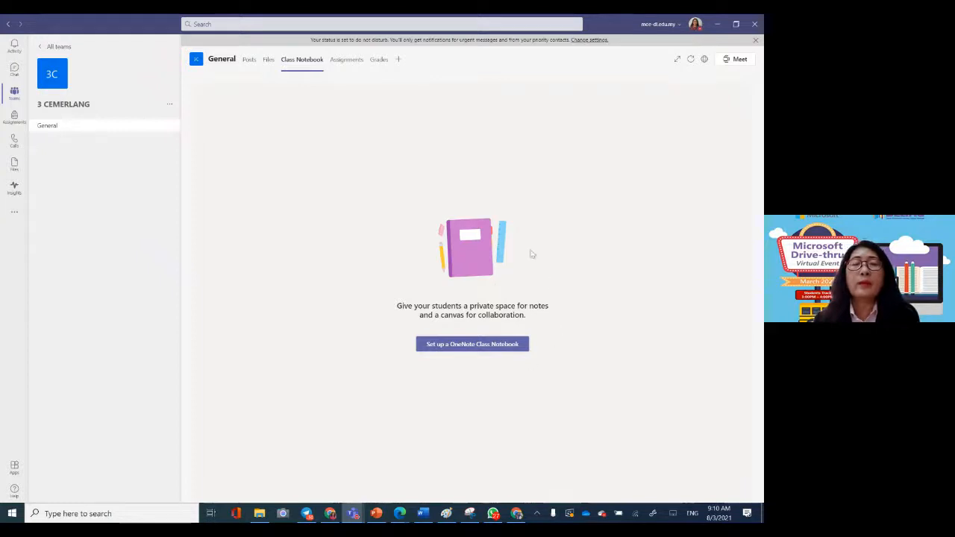
# Step: Set up a OneNote Class Notebook from a blank notebook and continue past the overview to the student sections
pyautogui.click(479, 347)
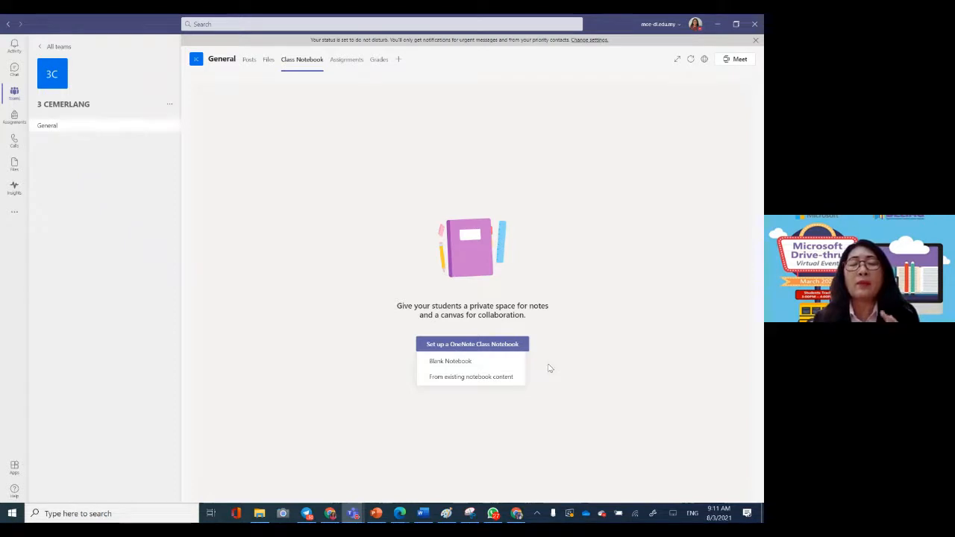
pyautogui.click(464, 362)
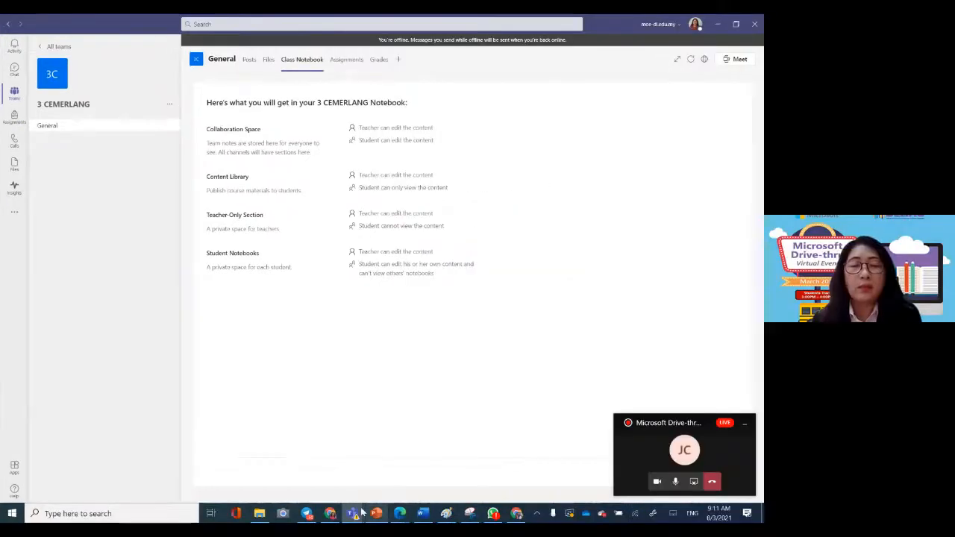
pyautogui.click(356, 513)
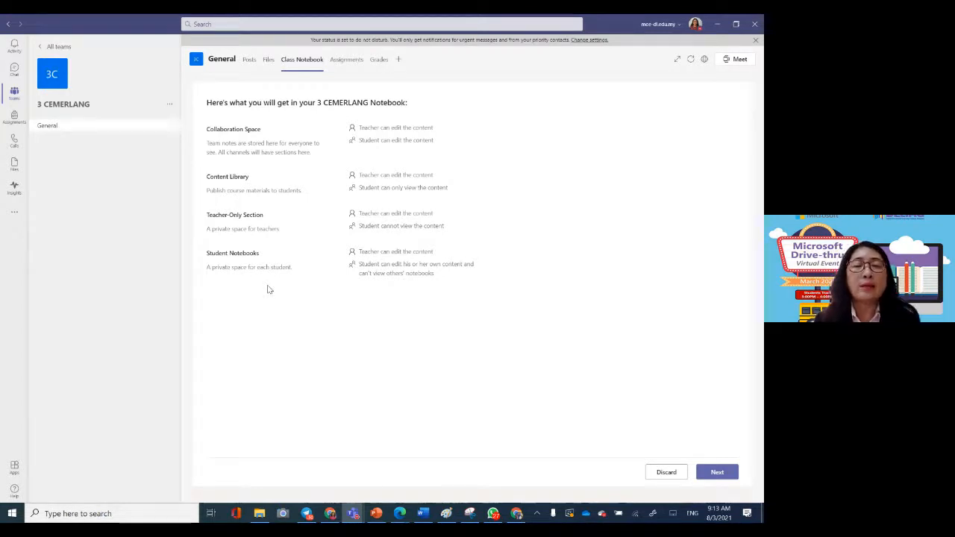
pyautogui.click(717, 473)
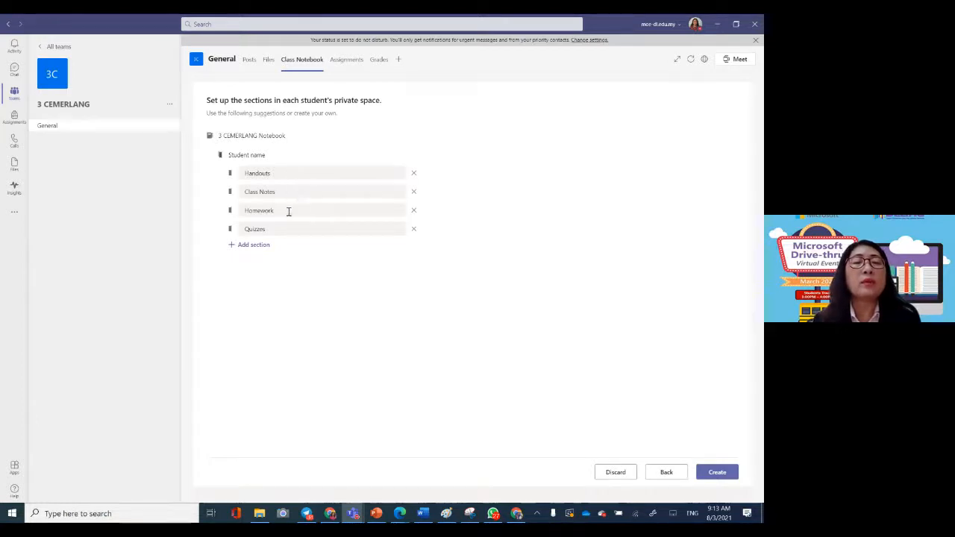
# Step: Add a section named PBD to each student's private space and create the notebook
pyautogui.click(255, 245)
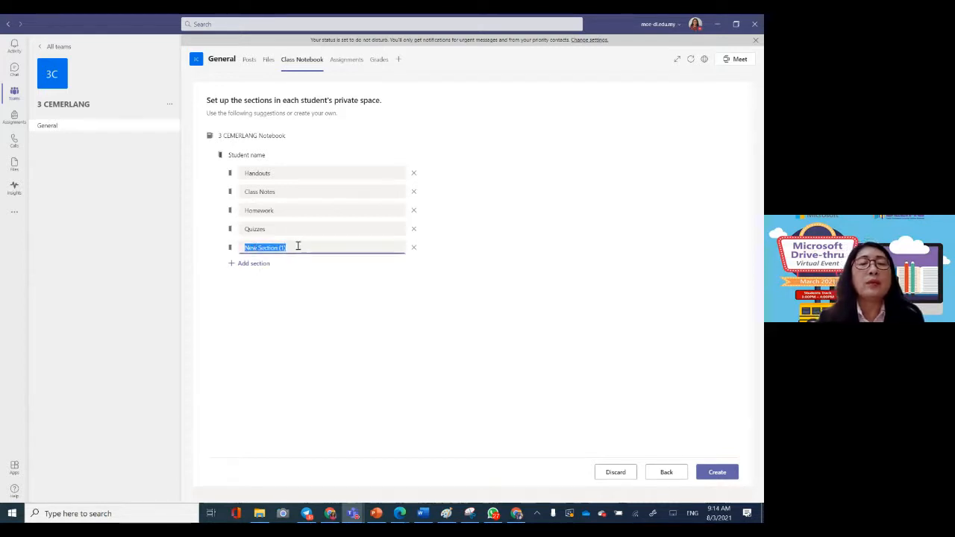
pyautogui.write('P')
pyautogui.write('J')
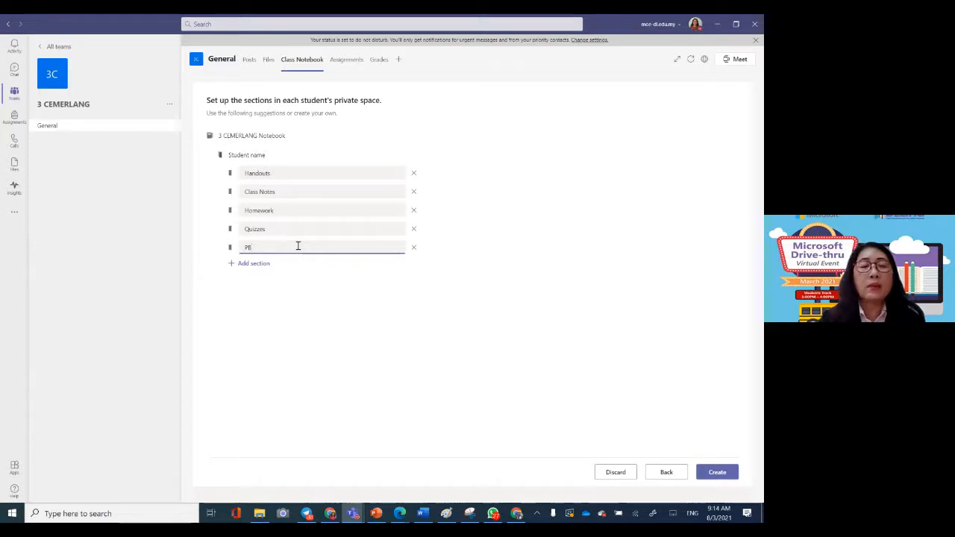
pyautogui.write('D')
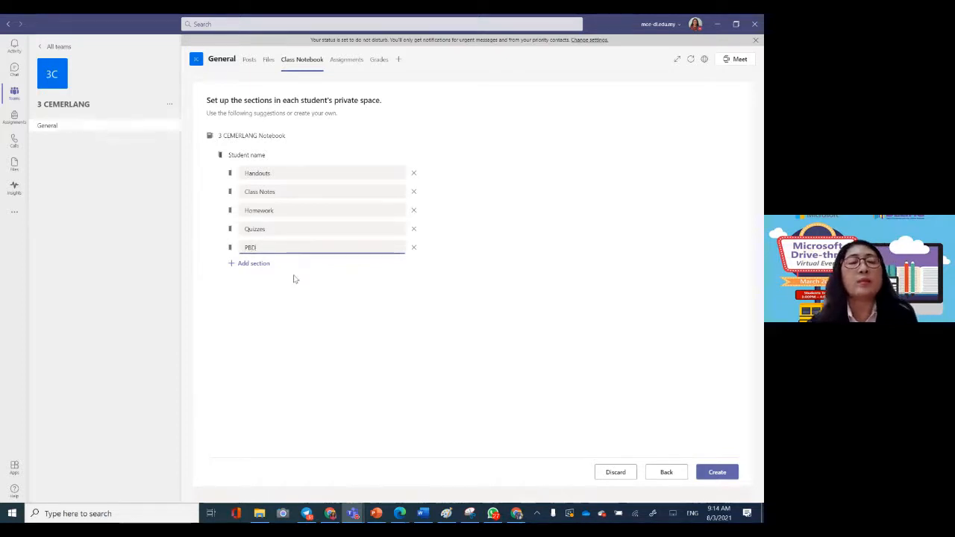
pyautogui.click(345, 297)
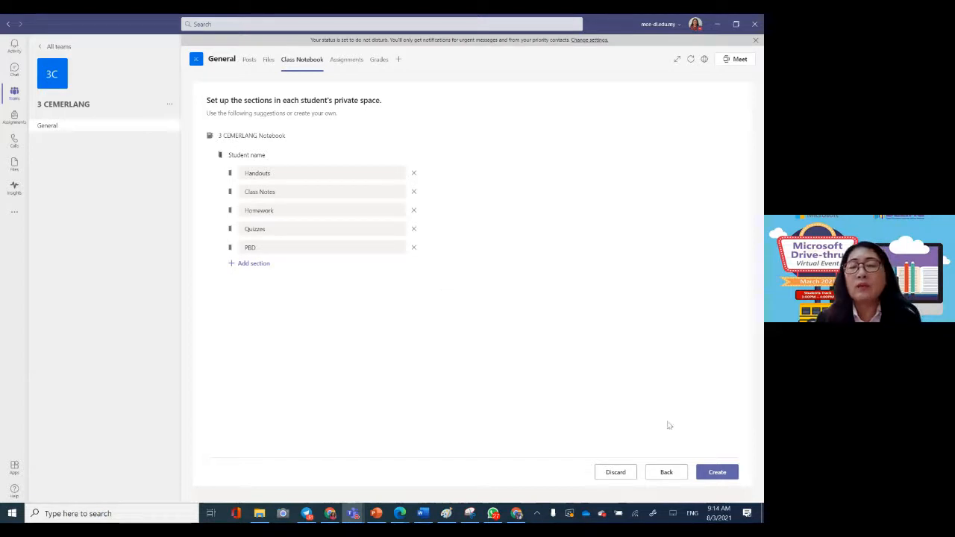
pyautogui.click(716, 474)
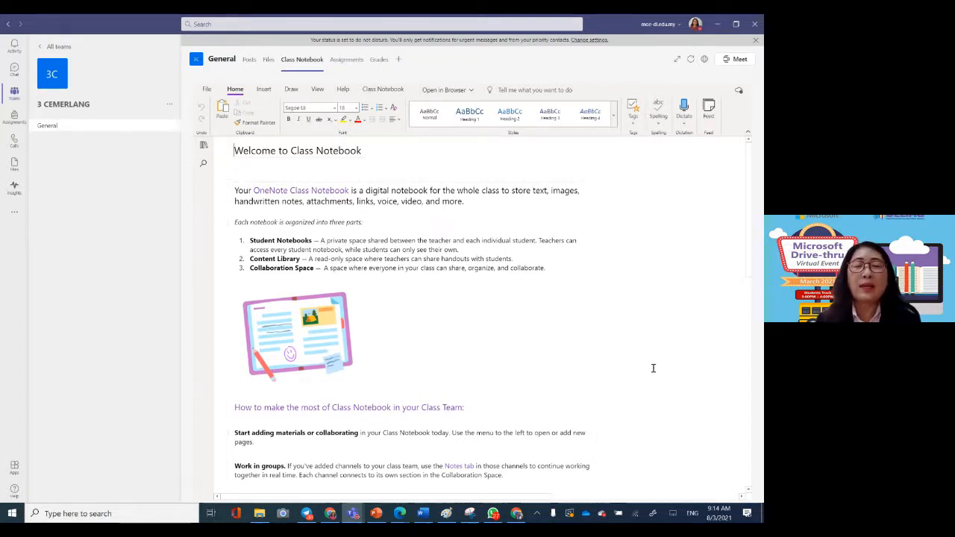
# Step: Read through the "Welcome to Class Notebook" page, including how to make the most of Class Notebook
pyautogui.scroll(-1, 653, 369)
pyautogui.scroll(1, 652, 369)
pyautogui.scroll(-3, 652, 369)
pyautogui.scroll(1, 437, 260)
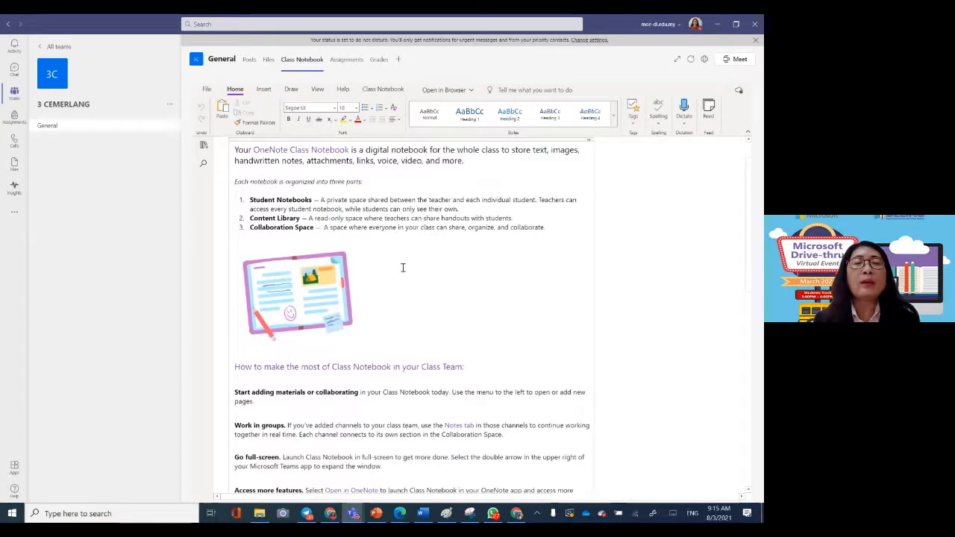
pyautogui.scroll(-3, 426, 358)
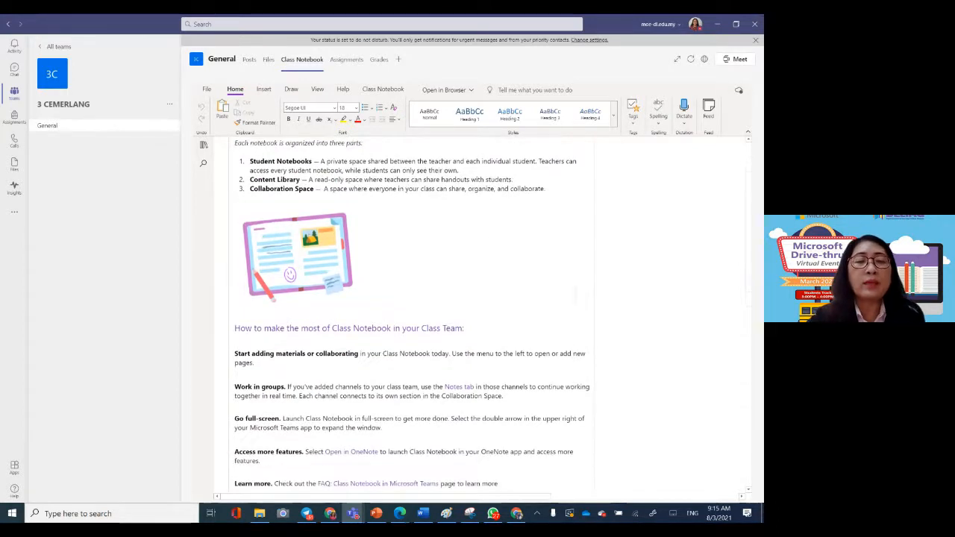
pyautogui.scroll(1, 449, 328)
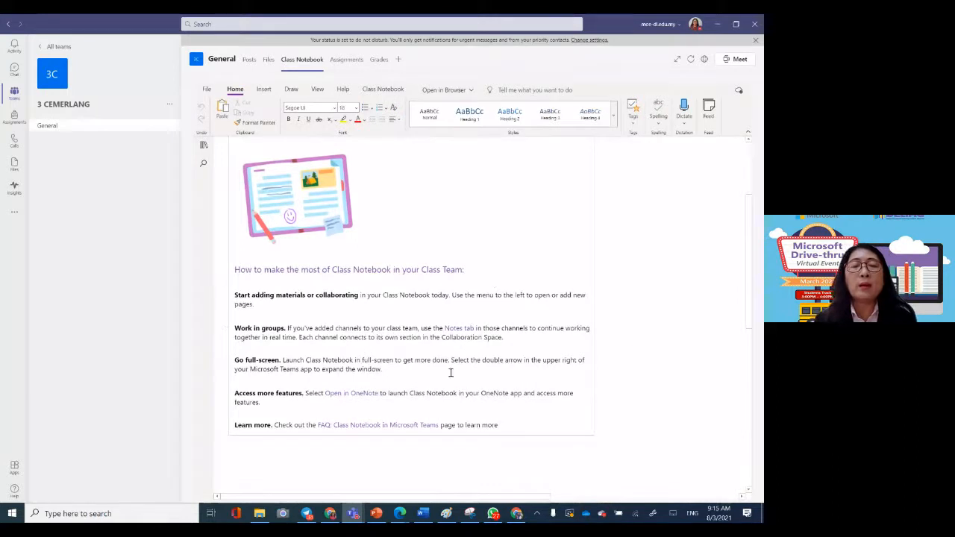
pyautogui.scroll(1, 470, 337)
pyautogui.scroll(1, 550, 434)
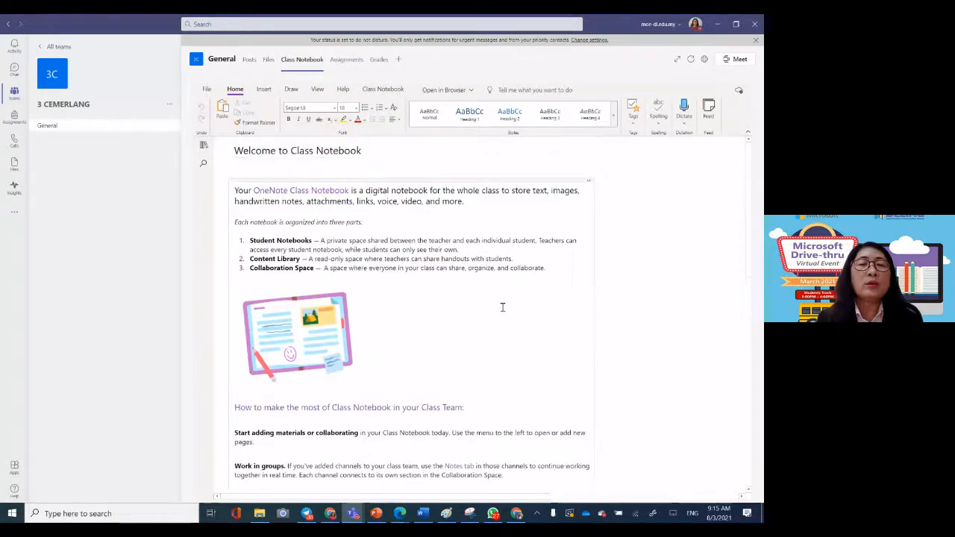
# Step: Show the notebook's navigation with its sections and pages
pyautogui.click(232, 151)
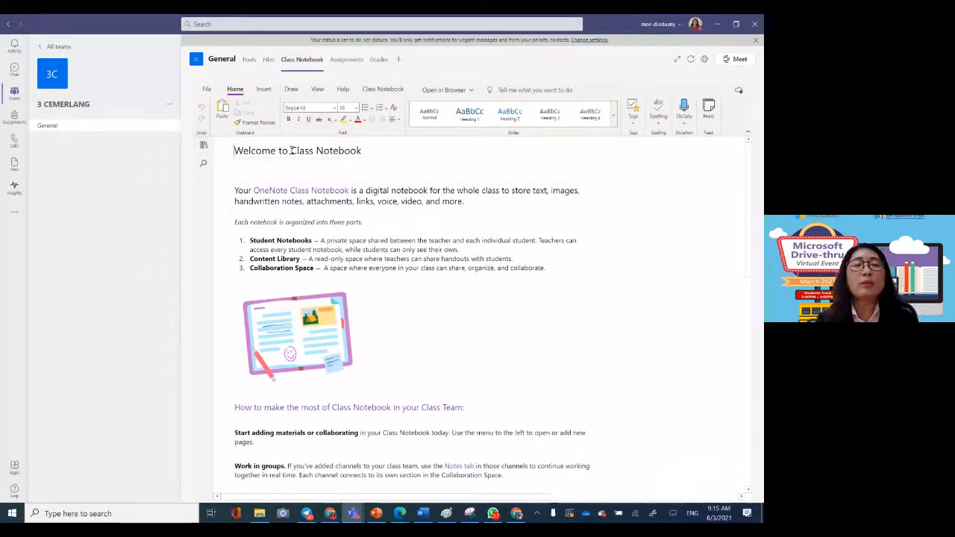
pyautogui.click(203, 147)
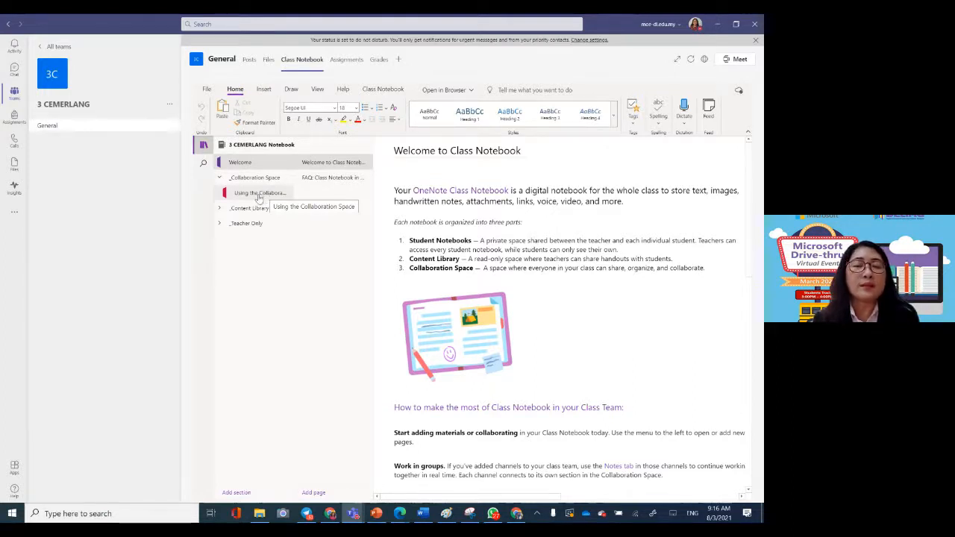
# Step: Add a new blank page to the Using the Collaboration Space section and return to the section's first page
pyautogui.rightClick(258, 195)
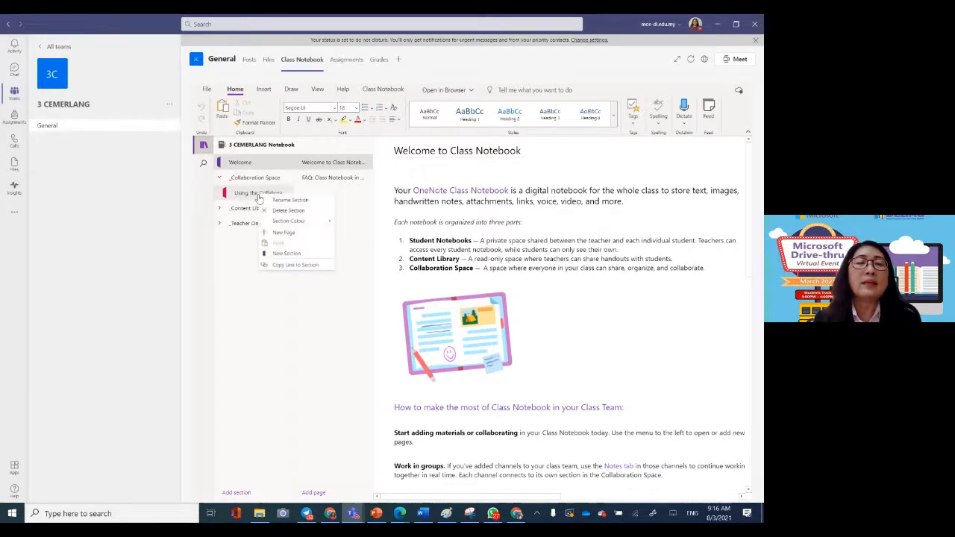
pyautogui.click(267, 234)
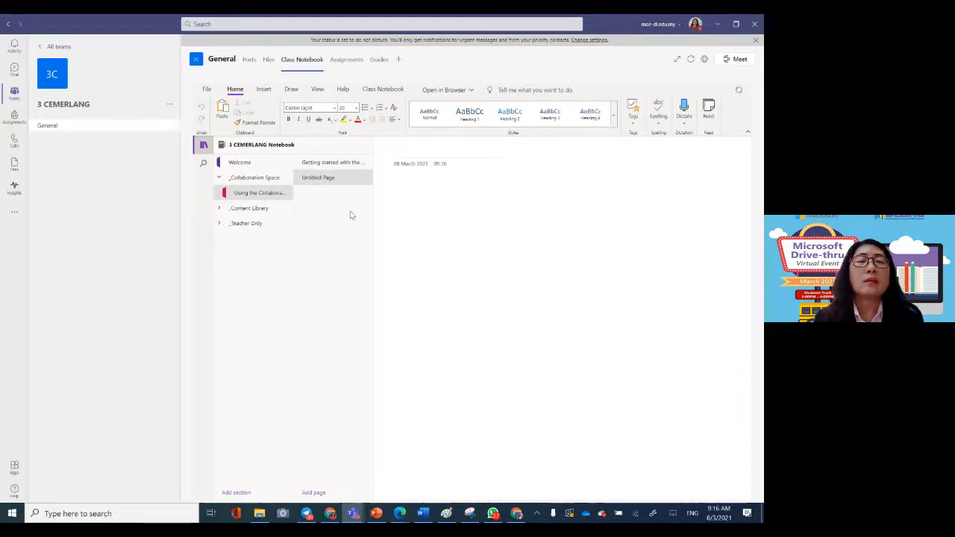
pyautogui.click(263, 199)
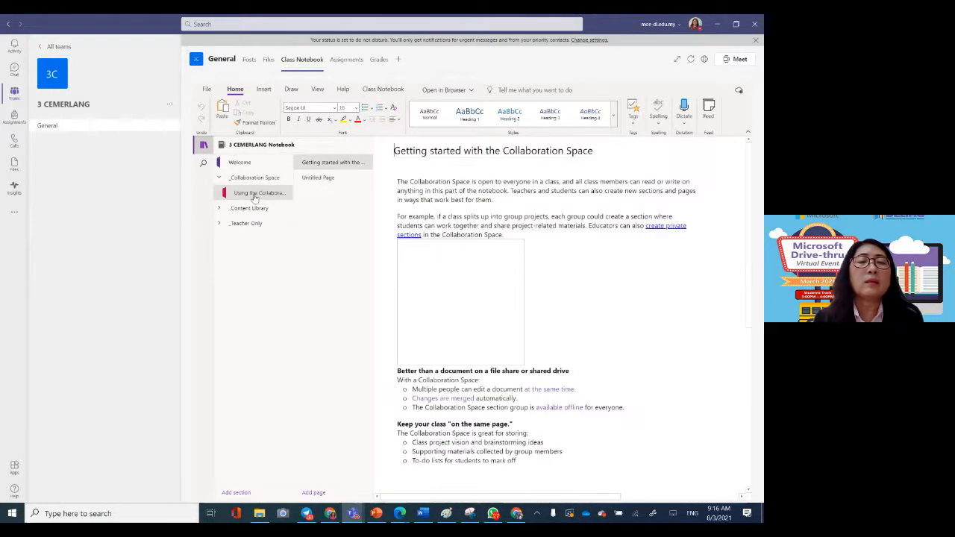
# Step: Add a section named Chapter 1 to the Collaboration Space
pyautogui.rightClick(255, 196)
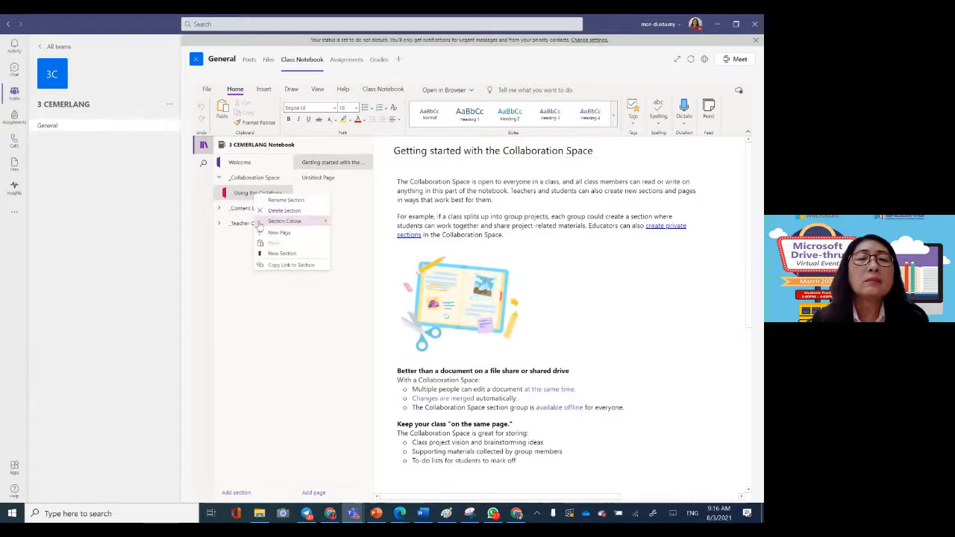
pyautogui.click(236, 492)
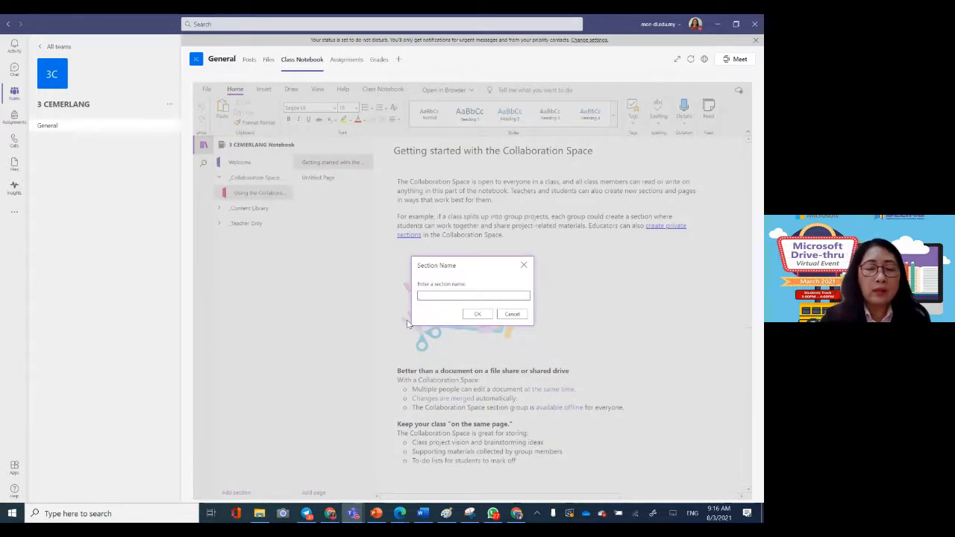
pyautogui.write('Chapter 1')
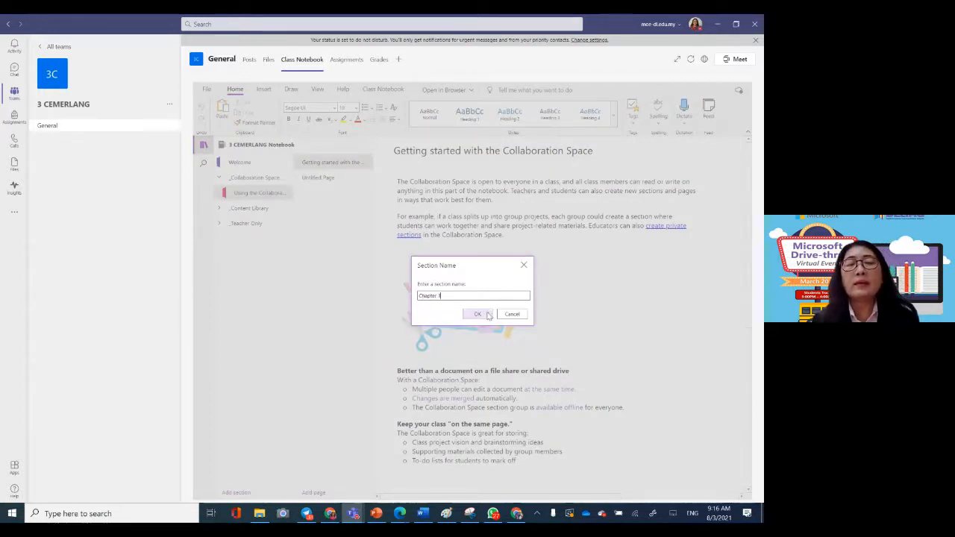
pyautogui.click(478, 314)
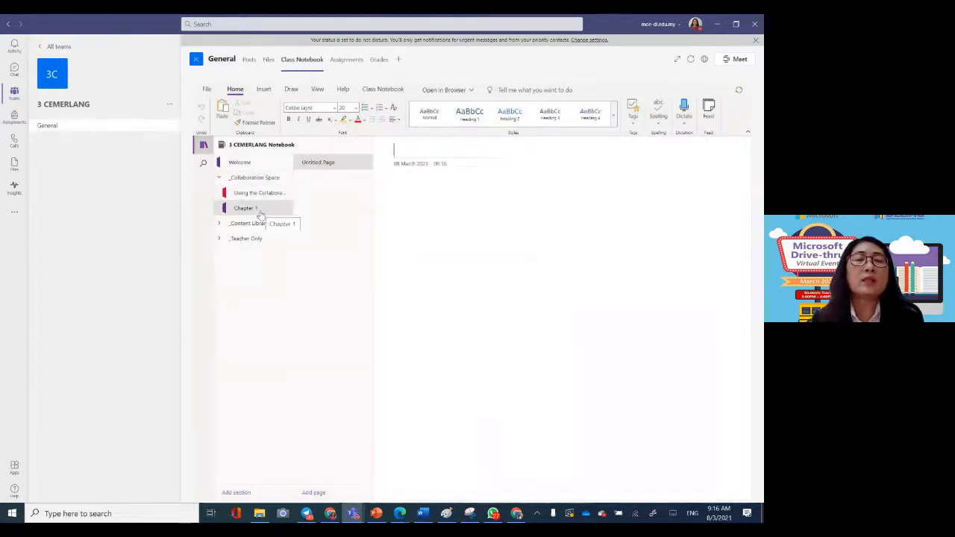
# Step: Add a second section named Chapter 2 to the Collaboration Space
pyautogui.click(237, 493)
pyautogui.write('Chapter')
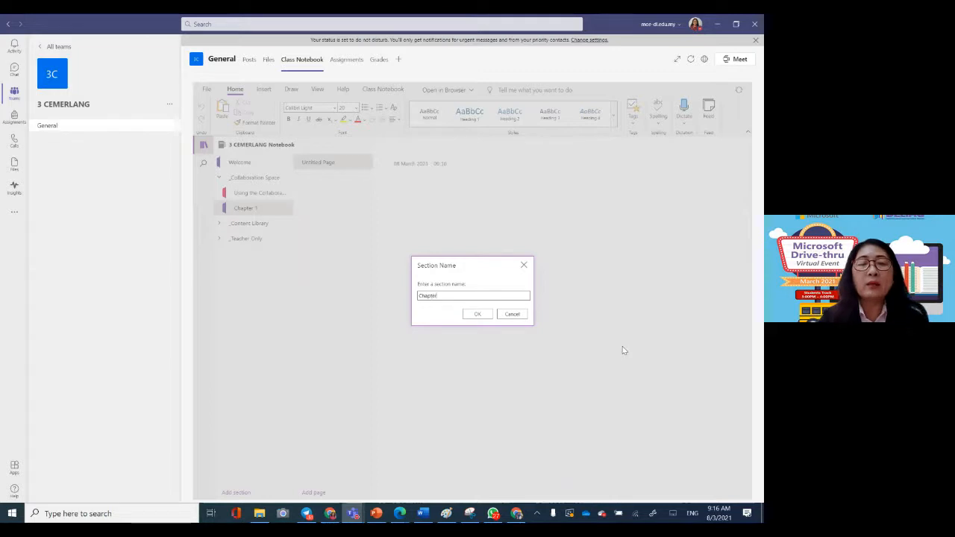
pyautogui.write(' 2')
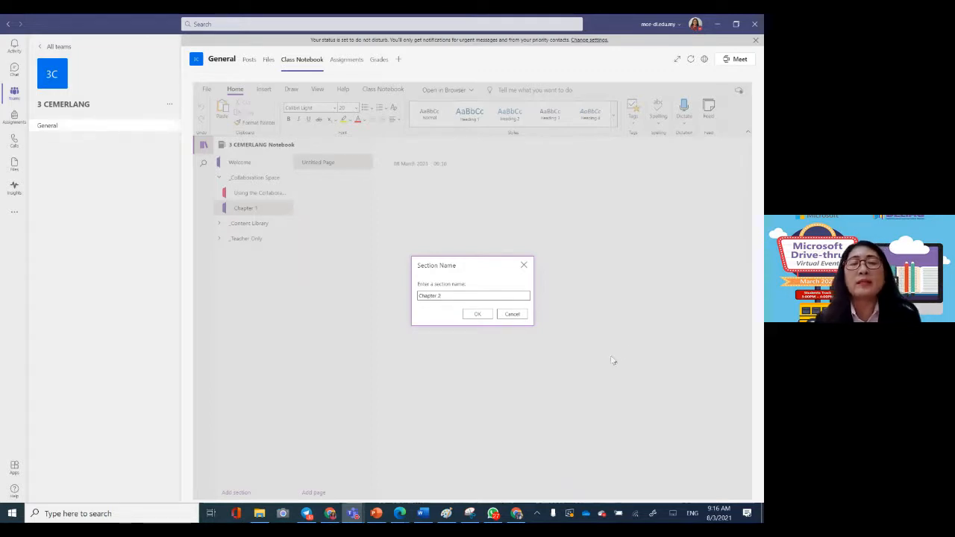
pyautogui.click(478, 313)
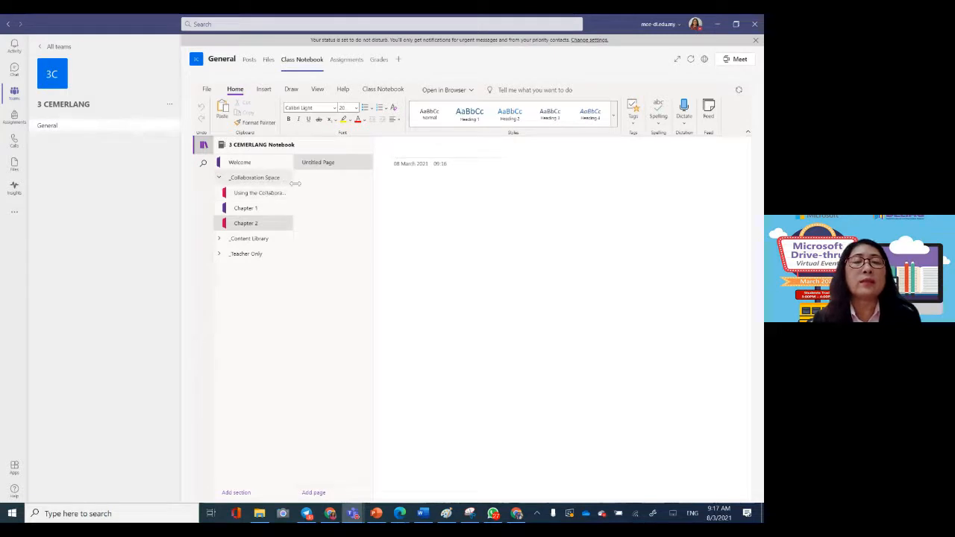
# Step: Expand the Content Library and title the untitled page in the Chapter 1 section "Act 1.1"
pyautogui.click(253, 238)
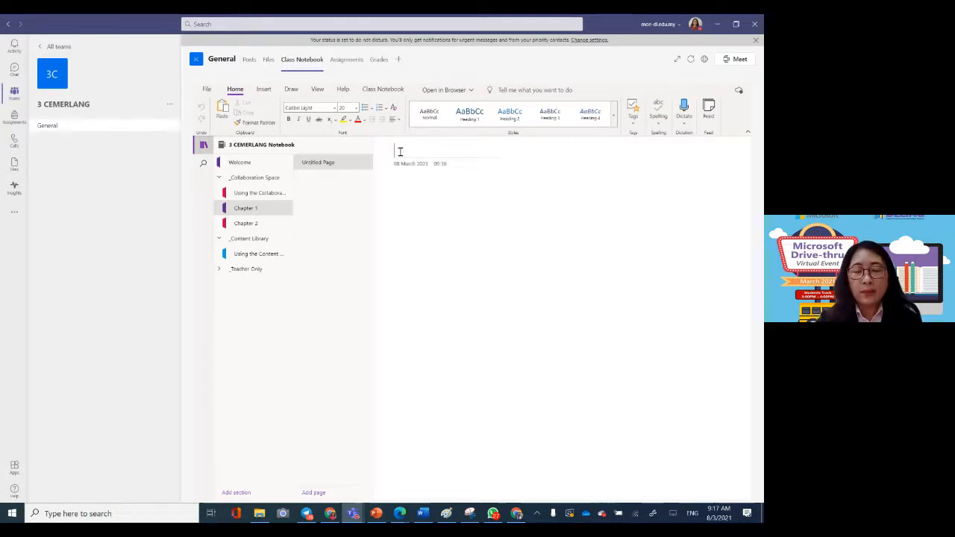
pyautogui.write('Act 1.1')
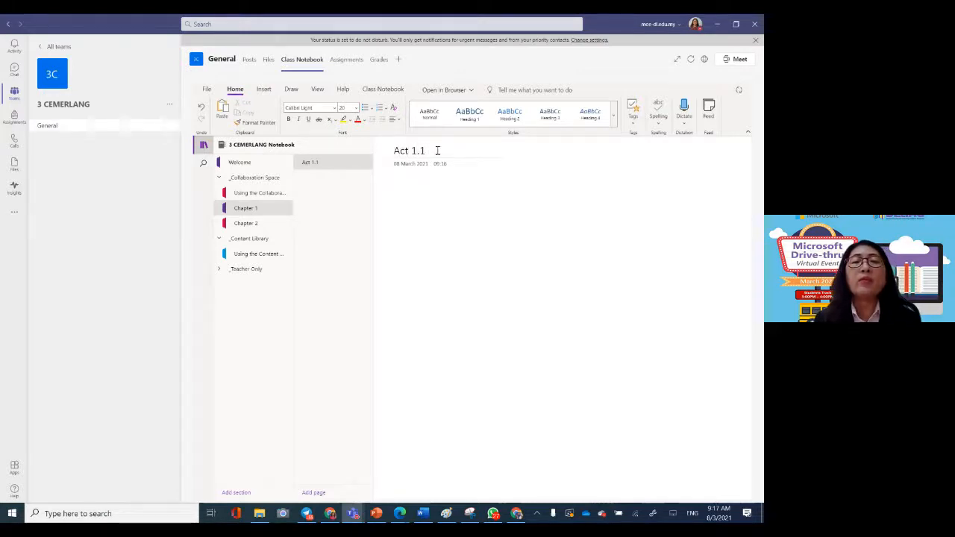
# Step: Add a short line of placeholder text to the body of the Act 1.1 page
pyautogui.click(372, 163)
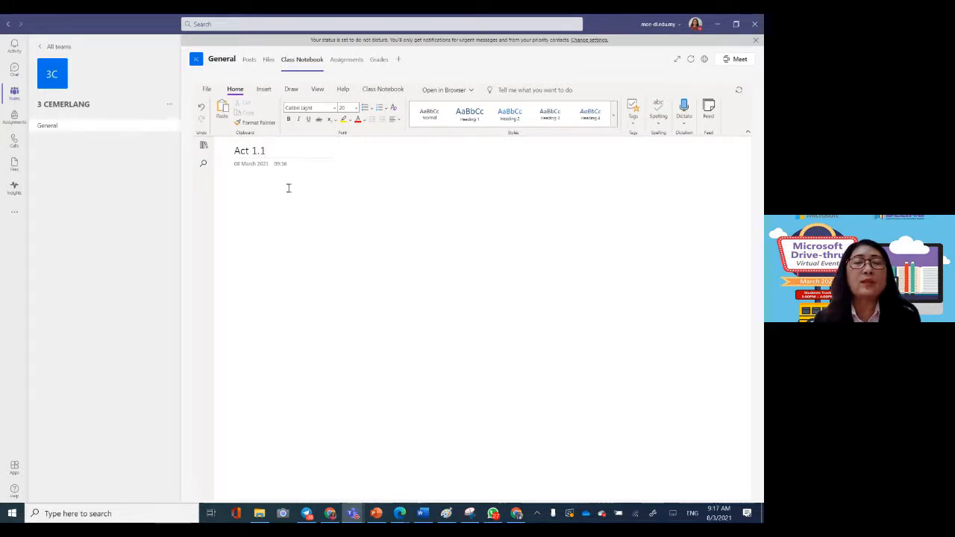
pyautogui.click(202, 146)
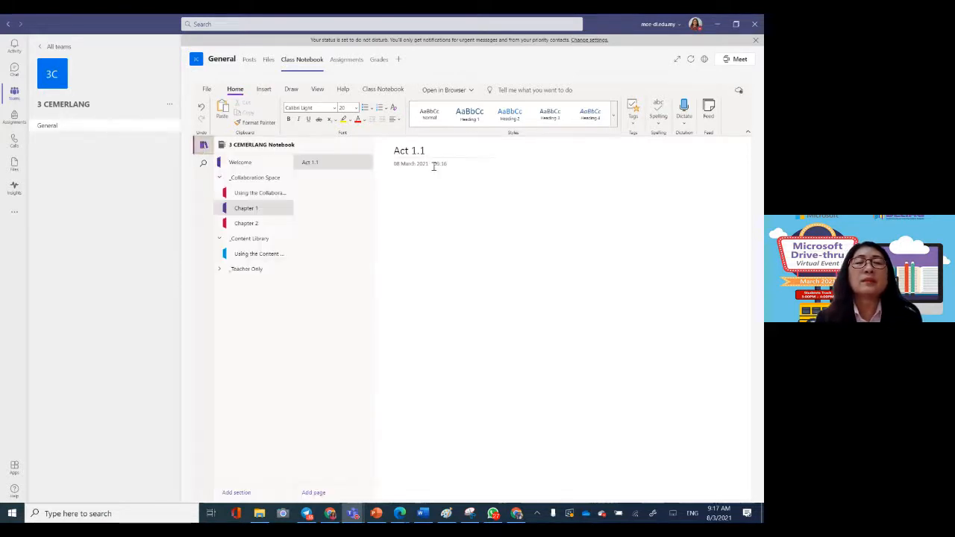
pyautogui.click(414, 190)
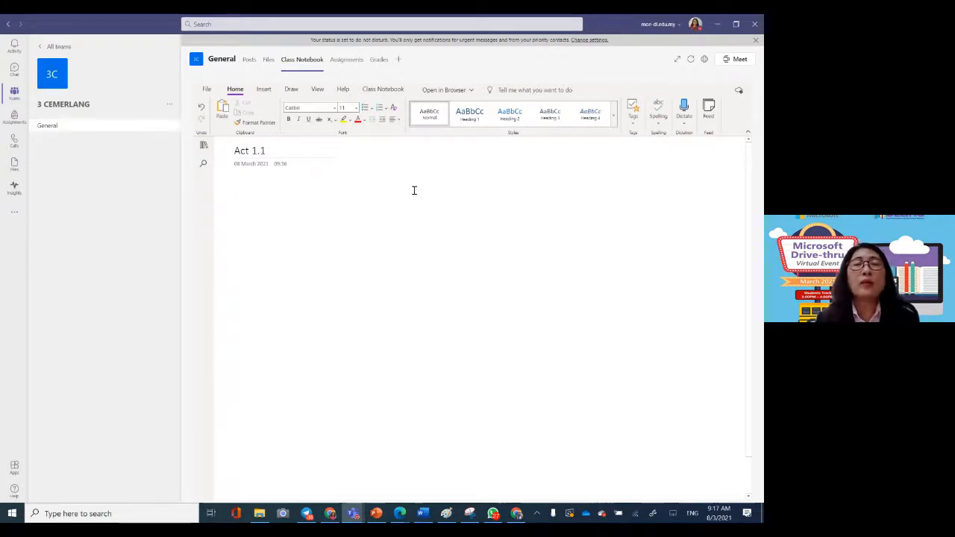
pyautogui.write('hggggag')
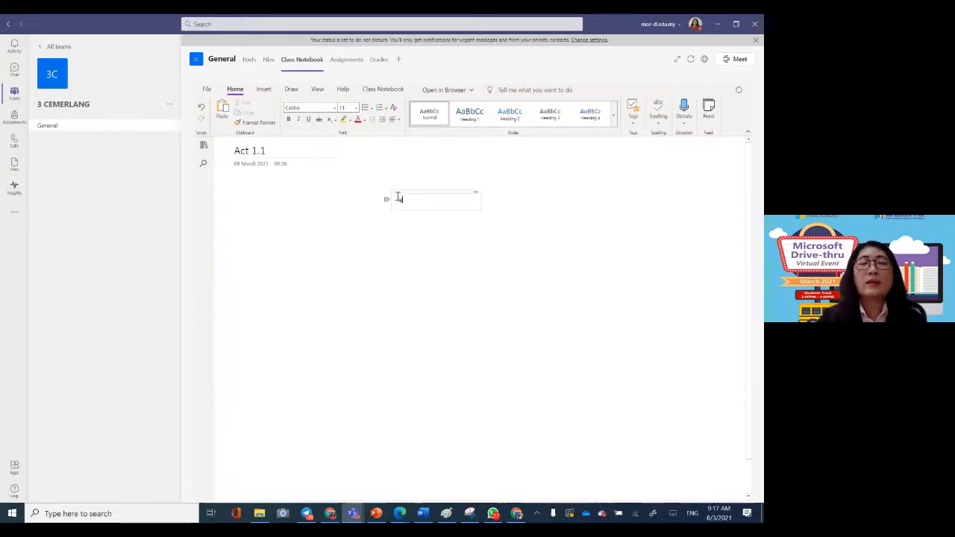
pyautogui.click(513, 235)
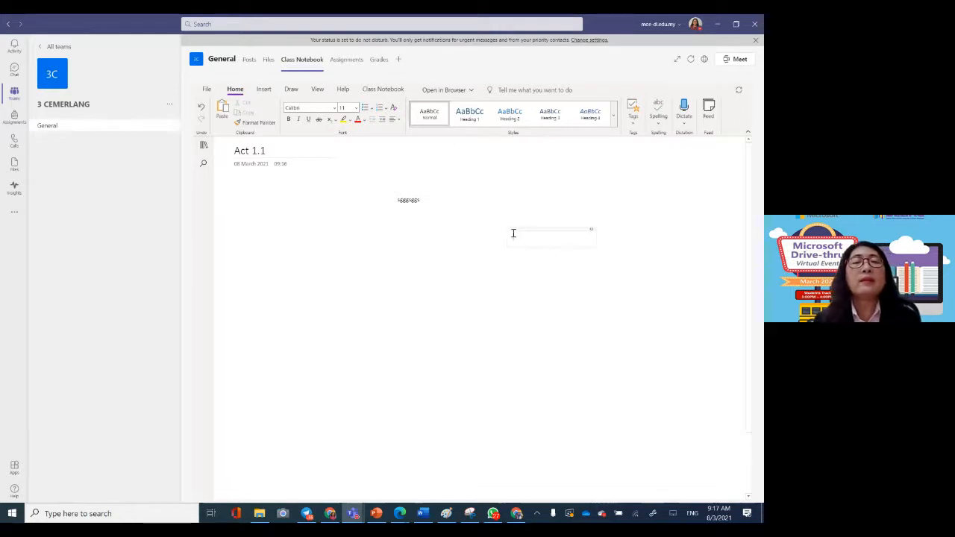
# Step: Draw a short diagonal blue pen stroke beside the placeholder text on the page
pyautogui.click(291, 89)
pyautogui.click(420, 238)
pyautogui.click(349, 109)
pyautogui.moveTo(430, 213); pyautogui.dragTo(464, 174)
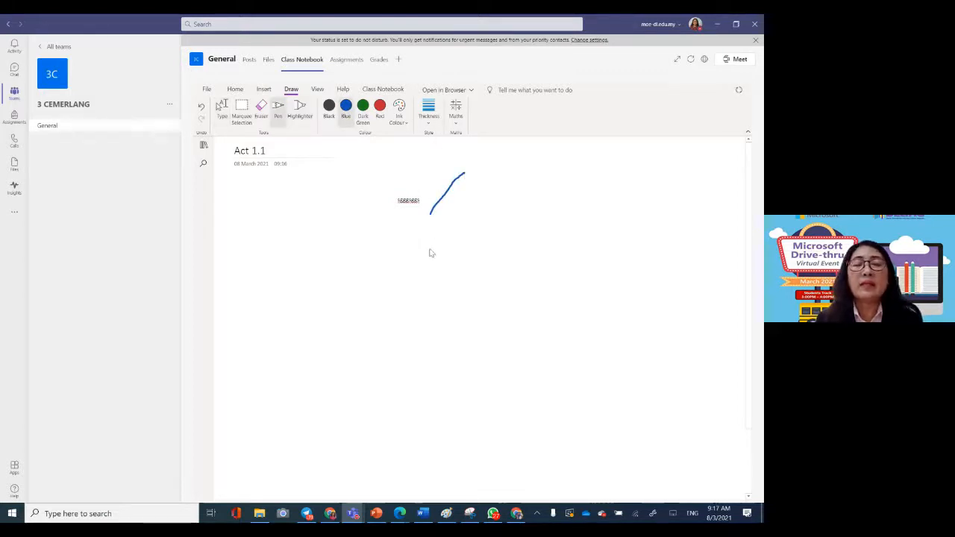
# Step: Switch to PowerPoint, view the Day 2 announcement on slide 4, and return to the Class Notebook in Teams
pyautogui.click(376, 513)
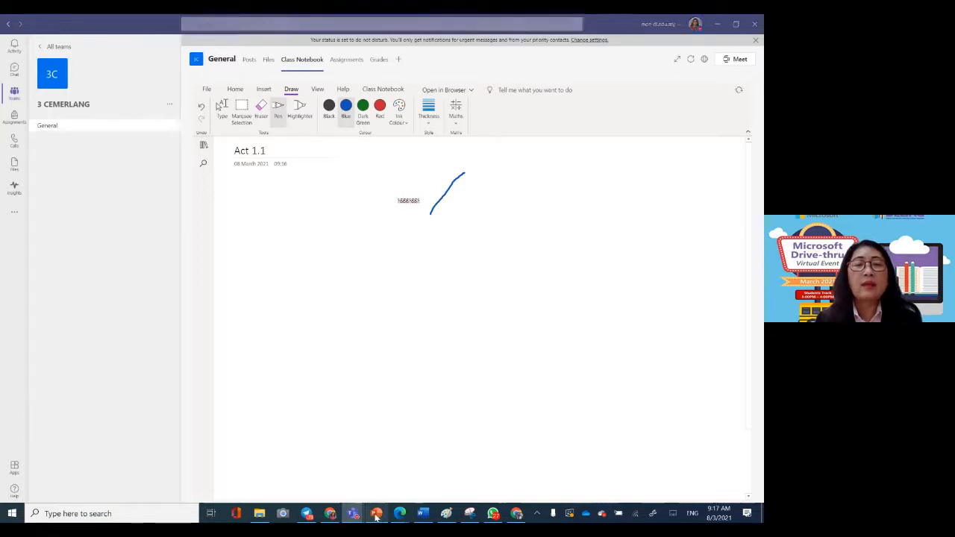
pyautogui.press('Escape')
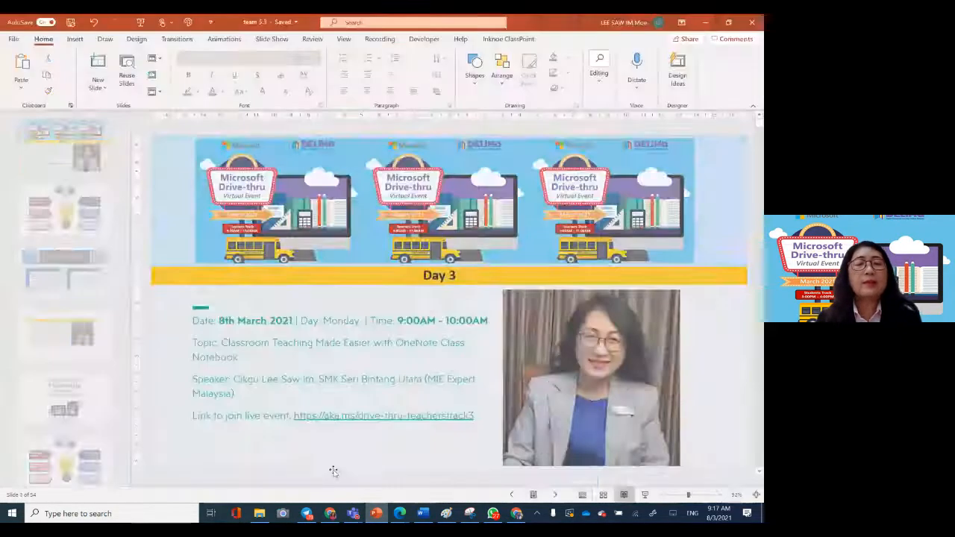
pyautogui.click(64, 336)
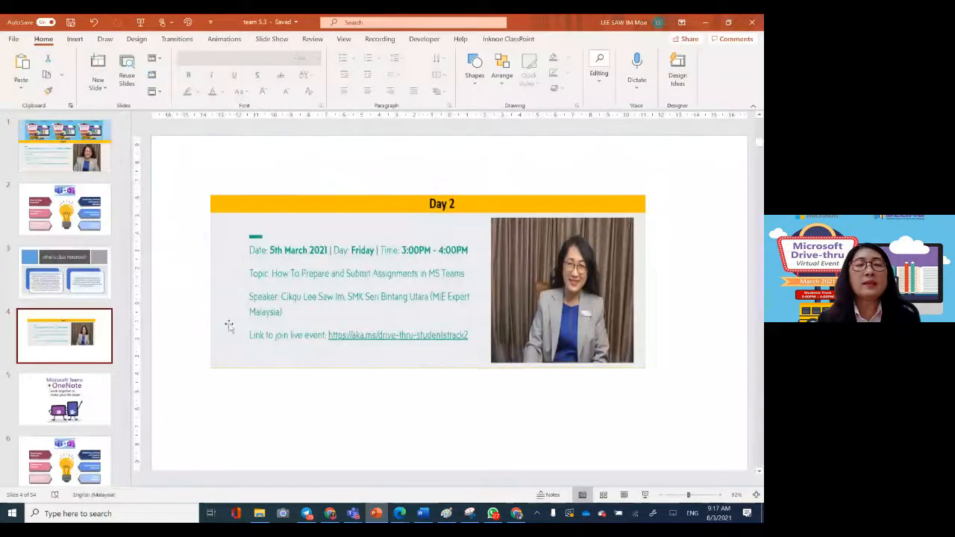
pyautogui.click(229, 326)
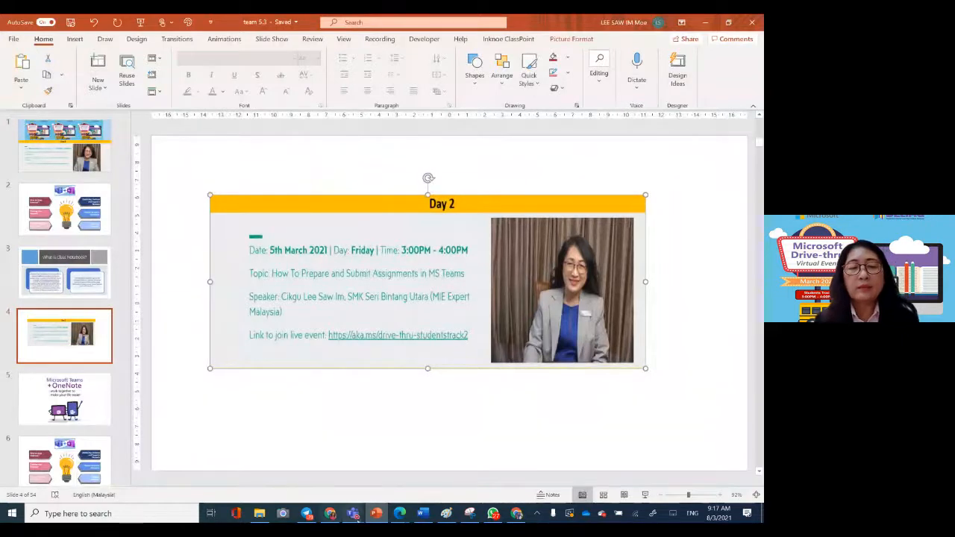
pyautogui.moveTo(354, 516)
pyautogui.click(254, 456)
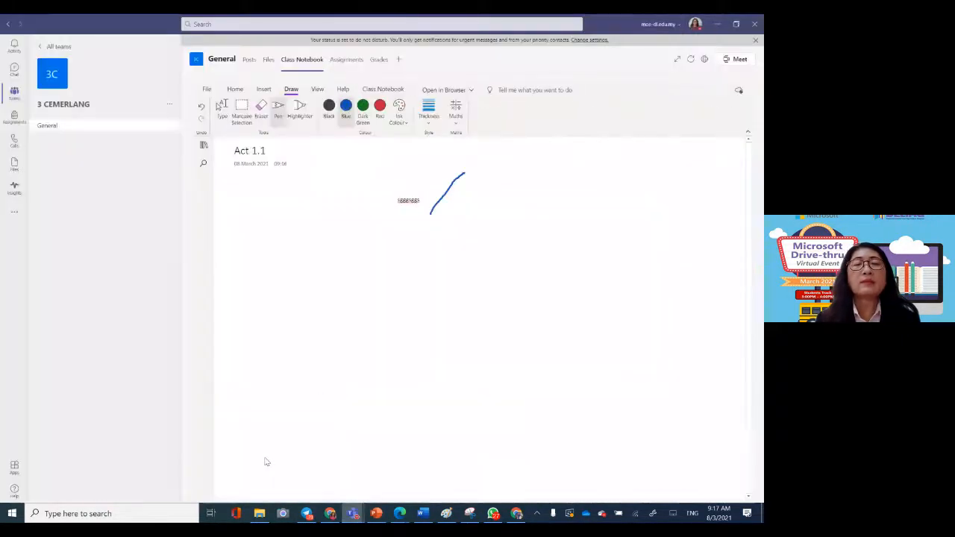
# Step: Switch from the pen to the Type tool, place an empty text box on the page and show the options for inserting content
pyautogui.click(354, 275)
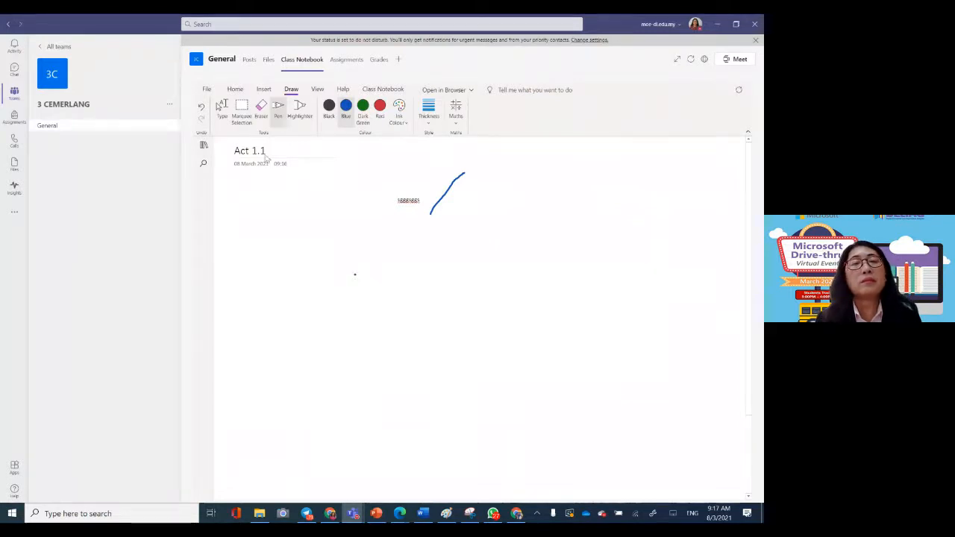
pyautogui.click(267, 188)
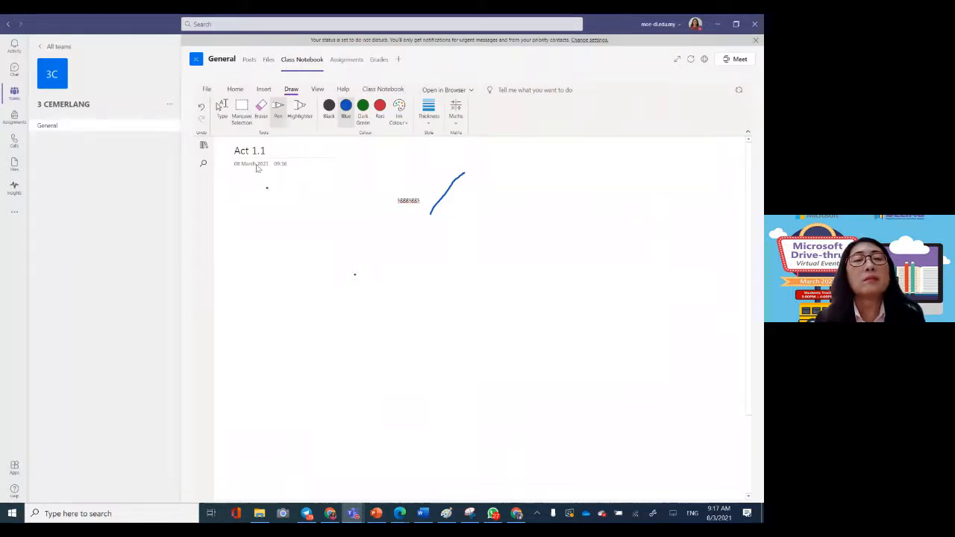
pyautogui.click(222, 107)
pyautogui.click(263, 185)
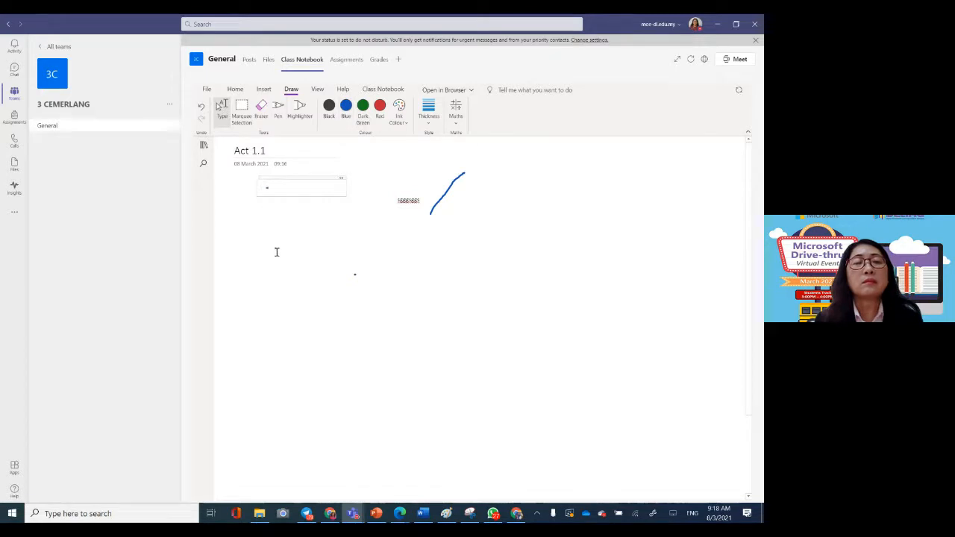
pyautogui.click(282, 276)
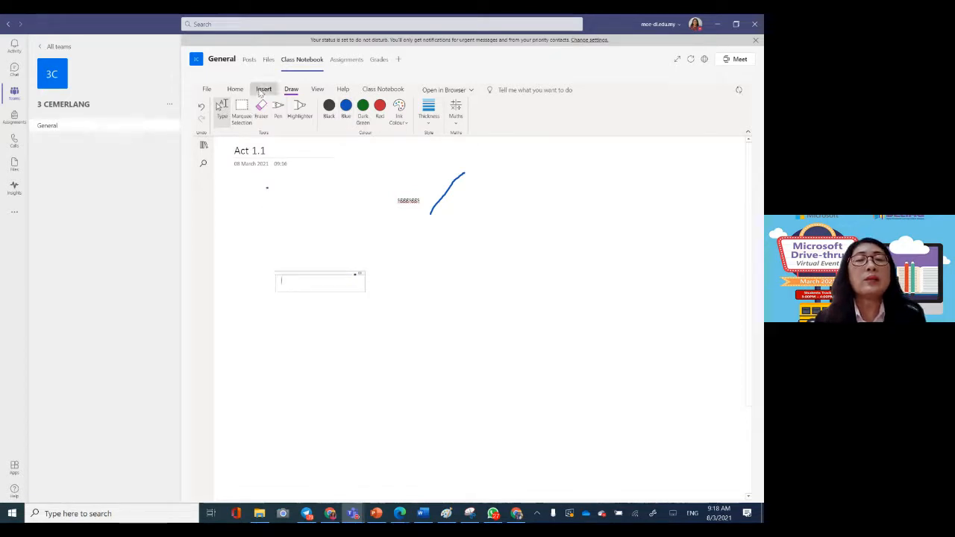
pyautogui.click(262, 90)
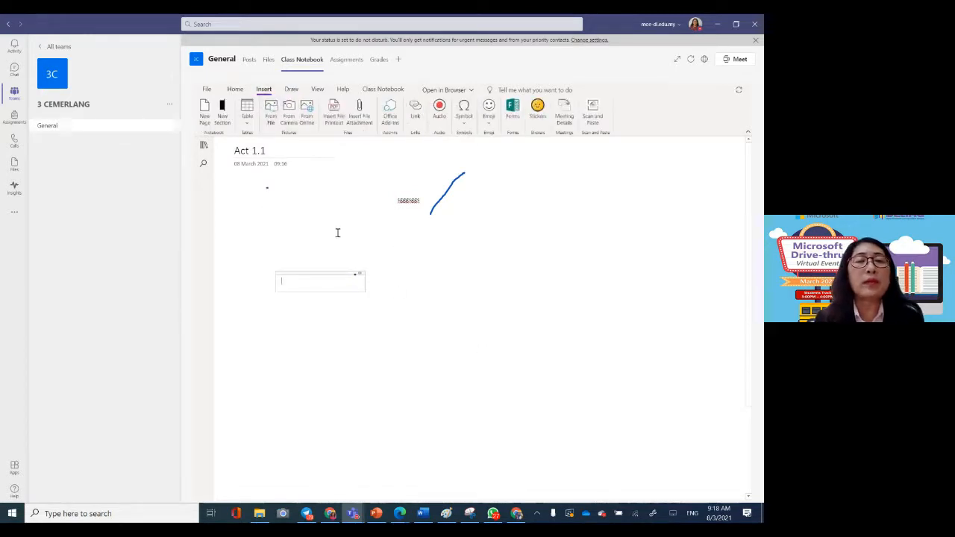
# Step: Show the notebook's navigation, collapse the Collaboration Space and open the Using the Content Library section
pyautogui.click(203, 144)
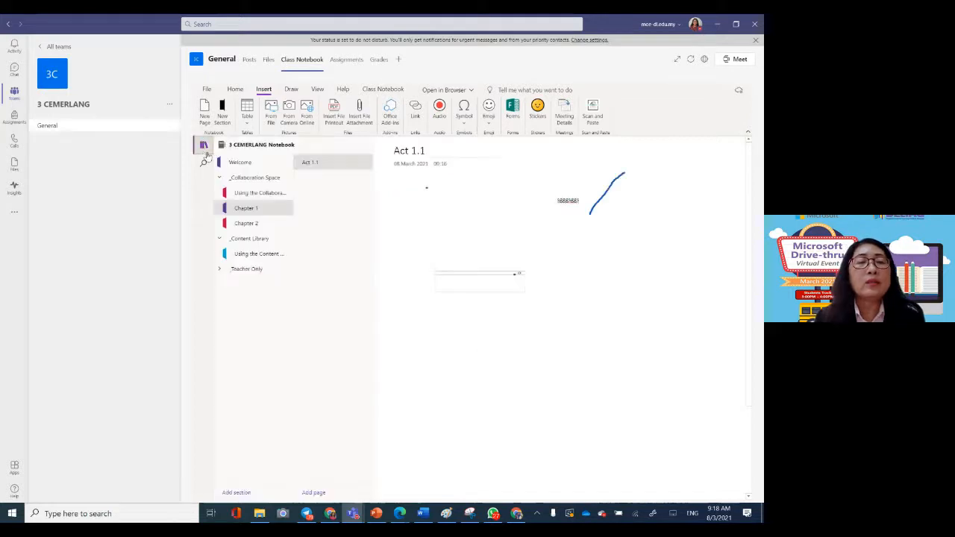
pyautogui.click(258, 239)
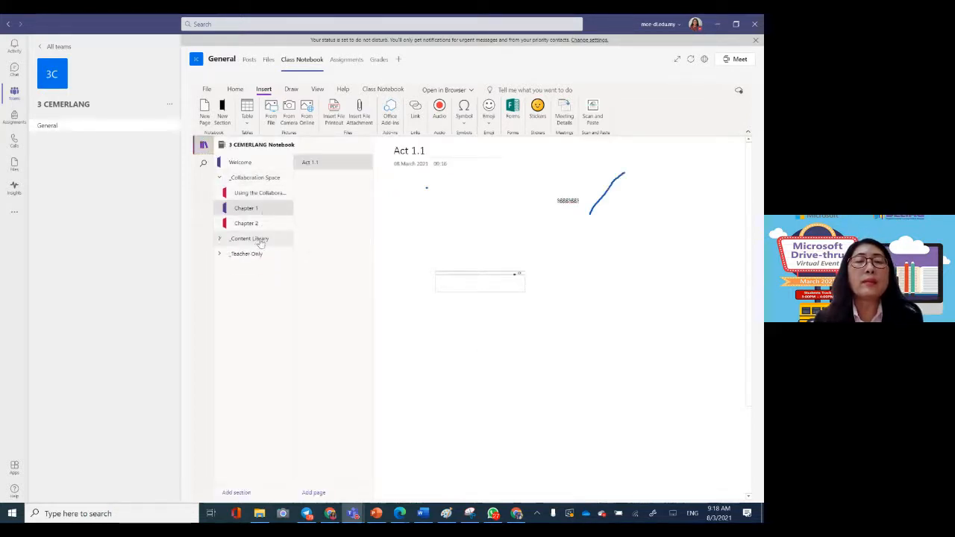
pyautogui.click(270, 179)
pyautogui.click(250, 193)
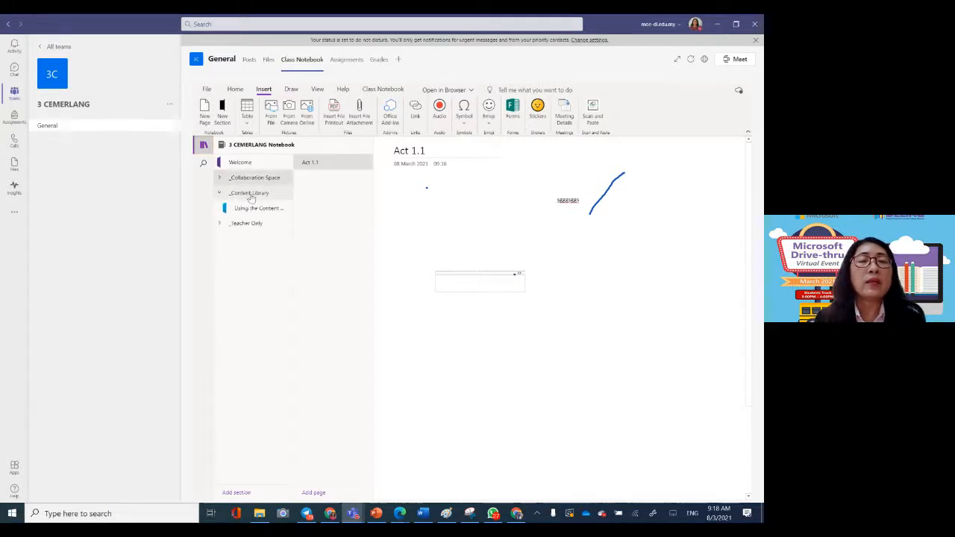
pyautogui.click(252, 209)
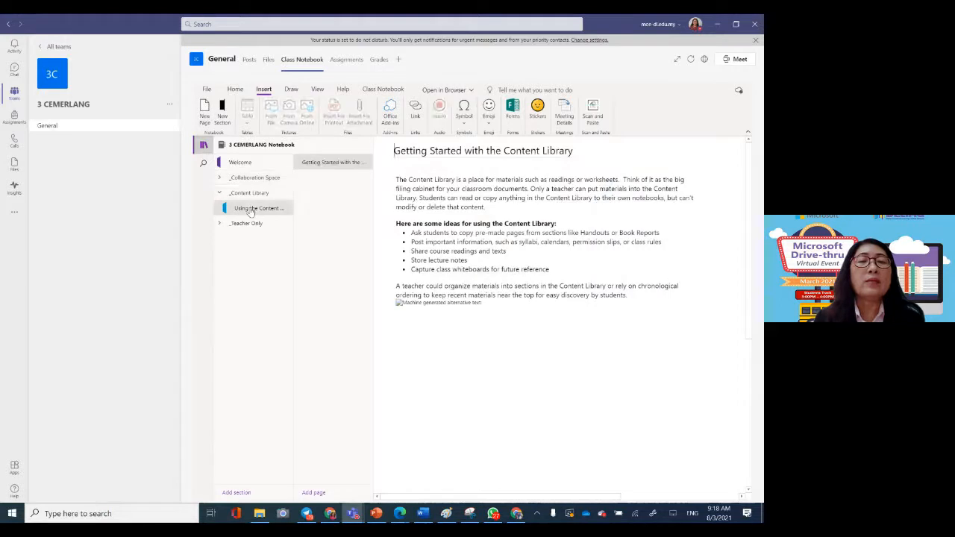
# Step: Add a new section named "Chapter 1" to the Content Library
pyautogui.click(248, 194)
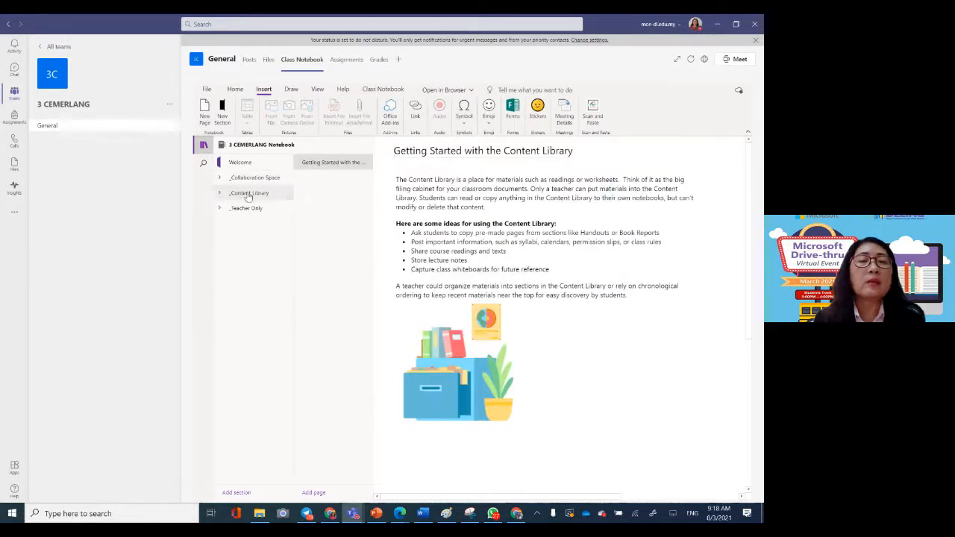
pyautogui.click(248, 194)
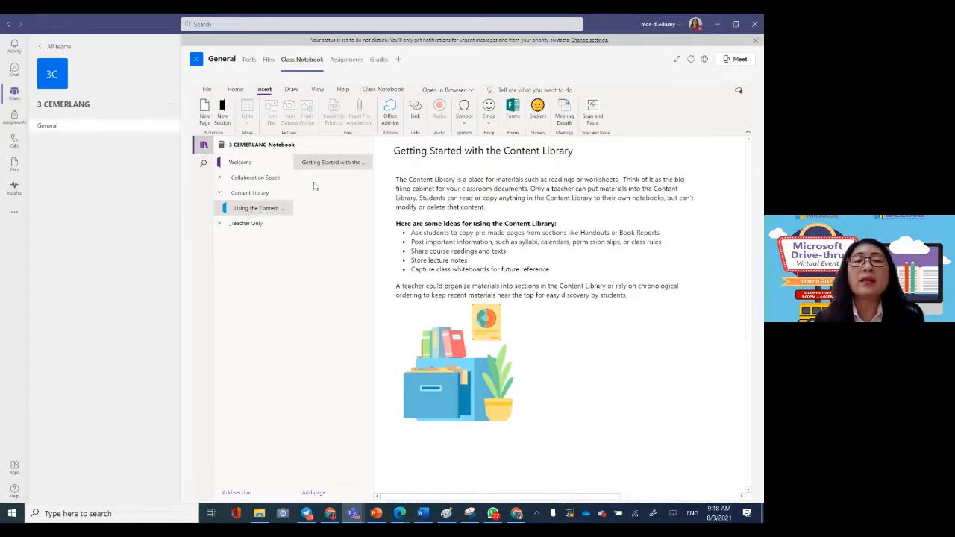
pyautogui.rightClick(241, 211)
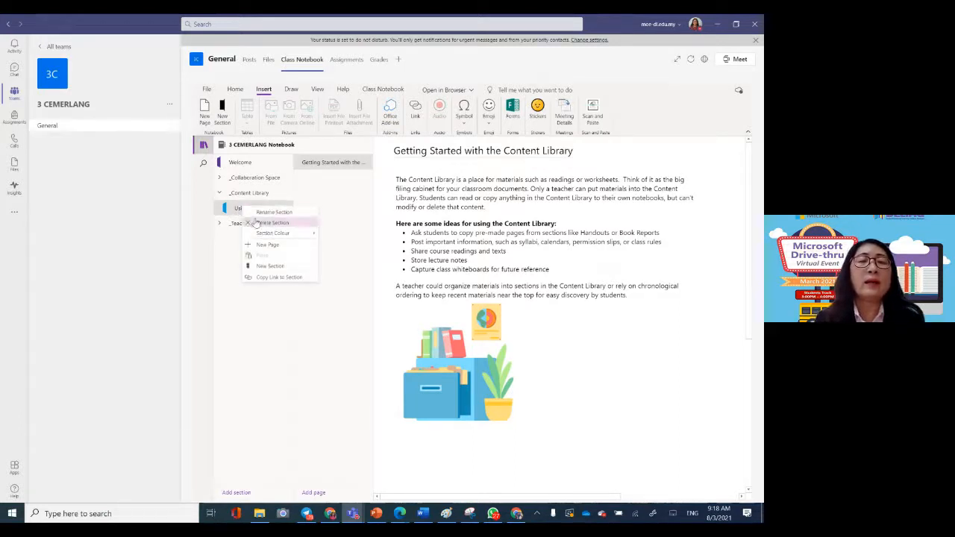
pyautogui.click(268, 265)
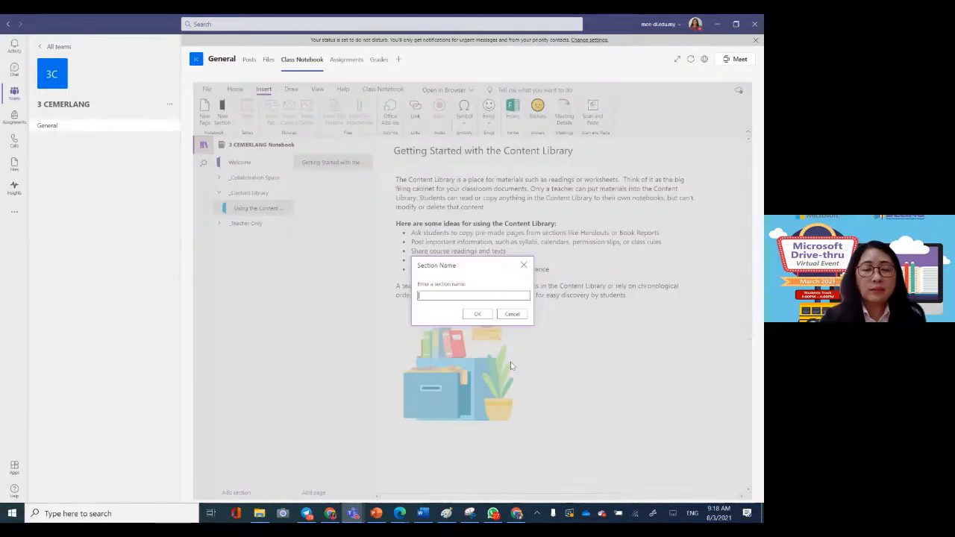
pyautogui.write('Chap')
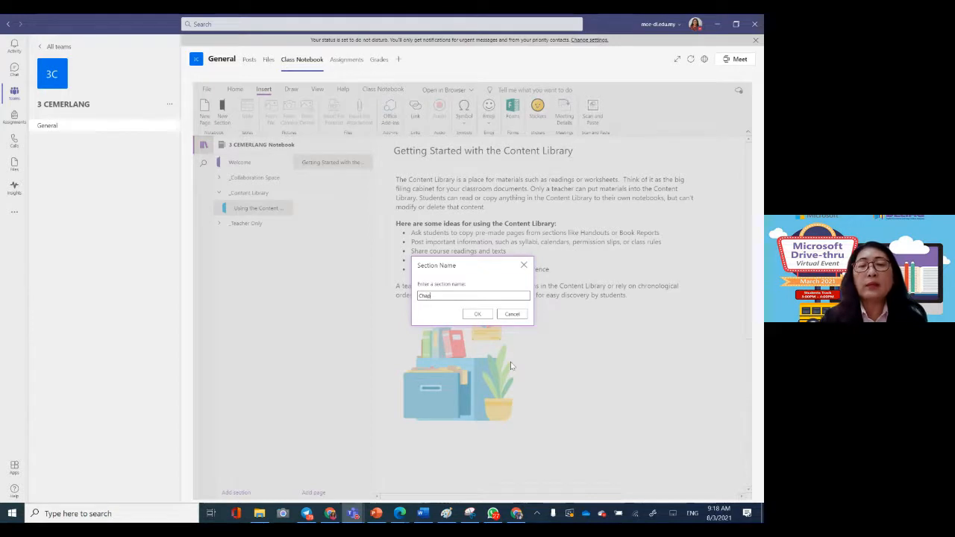
pyautogui.write('ter 1')
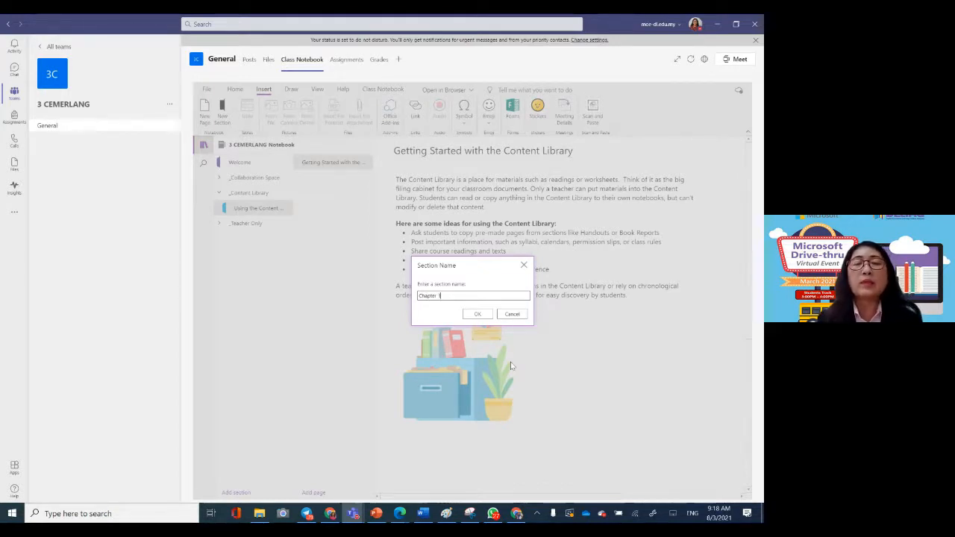
pyautogui.click(478, 317)
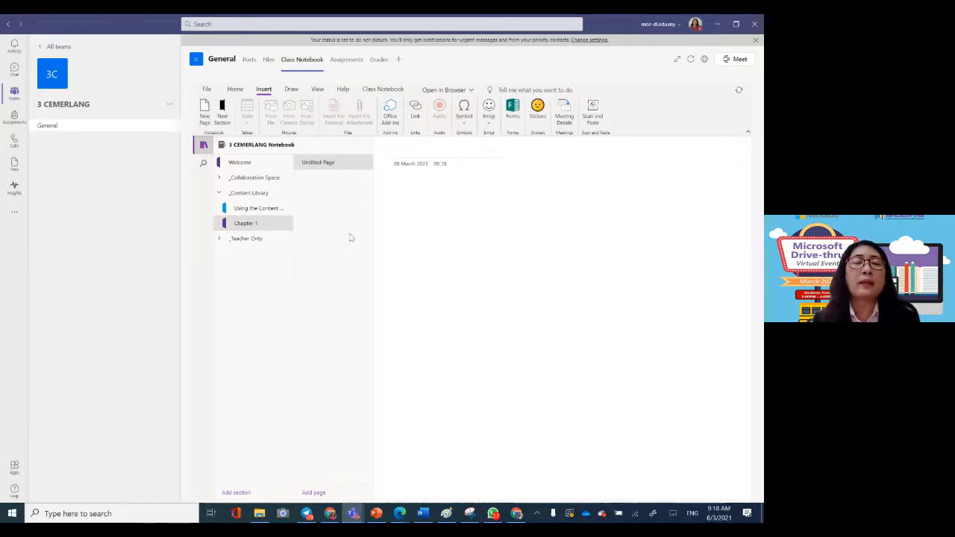
# Step: Expand the Teacher Only group and add a new section named "Video" to it
pyautogui.click(260, 246)
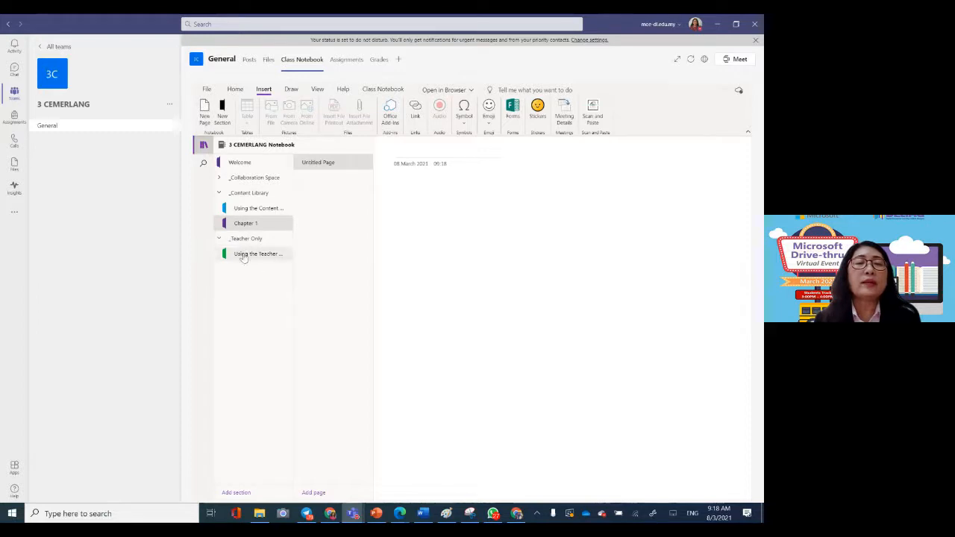
pyautogui.click(243, 254)
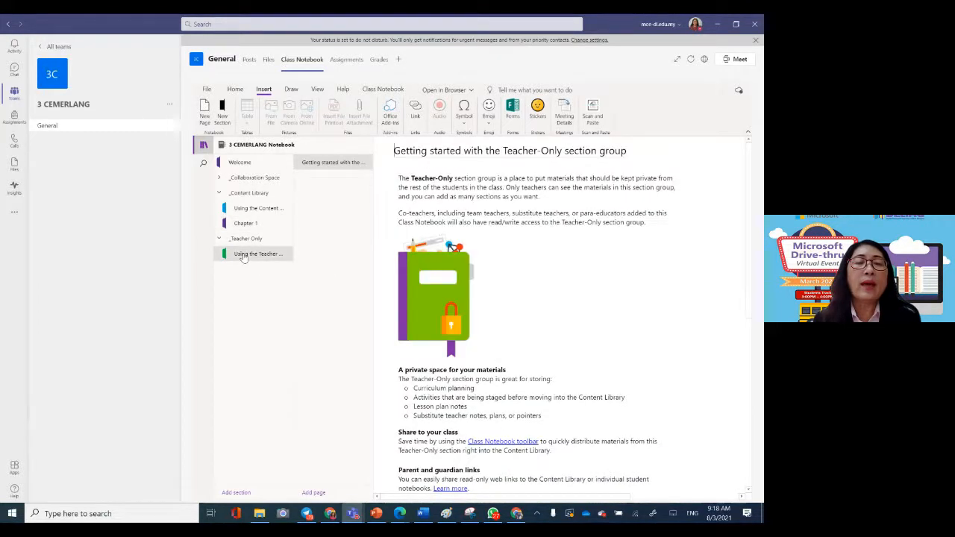
pyautogui.rightClick(243, 257)
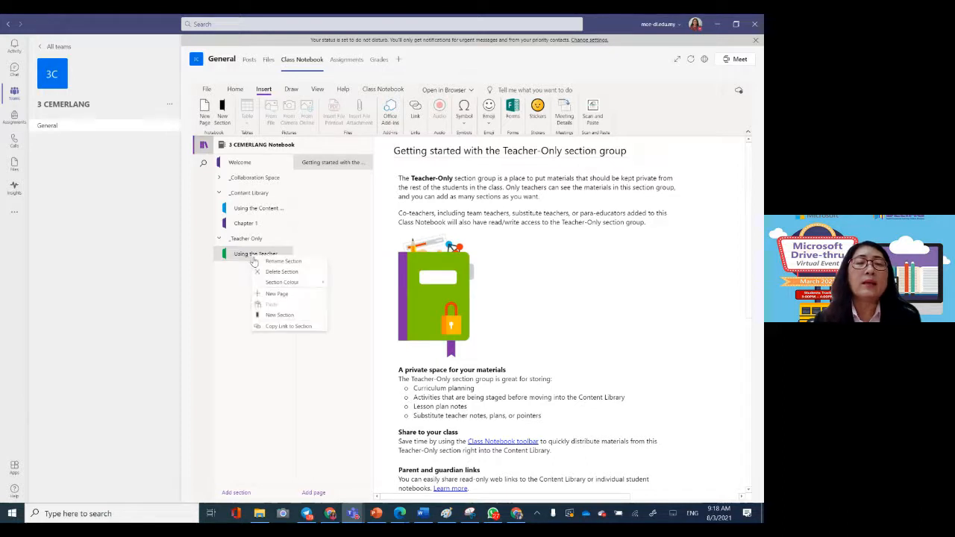
pyautogui.click(275, 316)
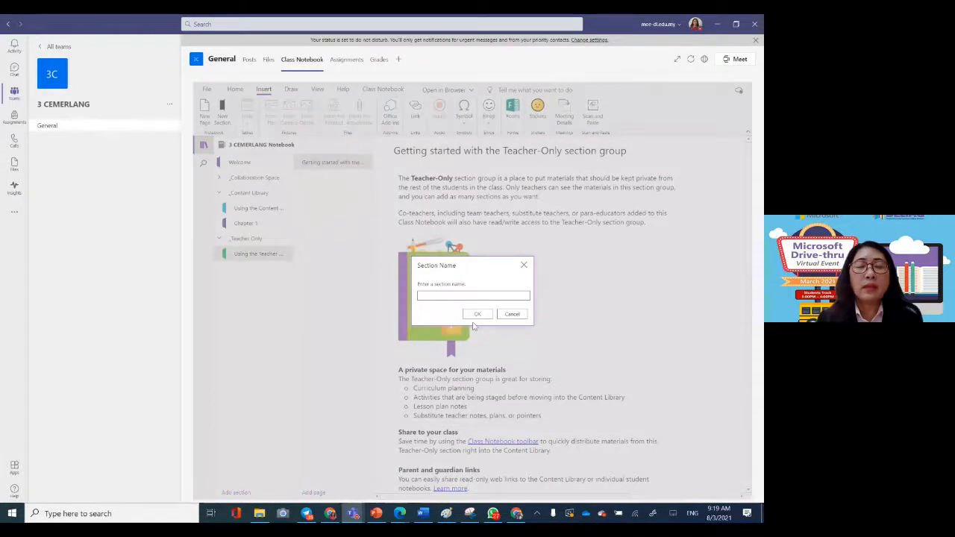
pyautogui.write('Video')
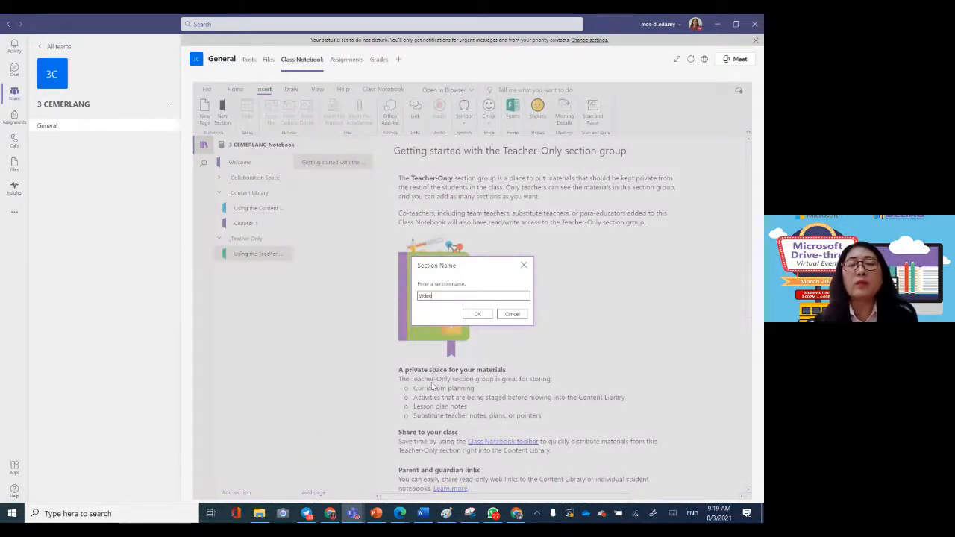
pyautogui.click(477, 313)
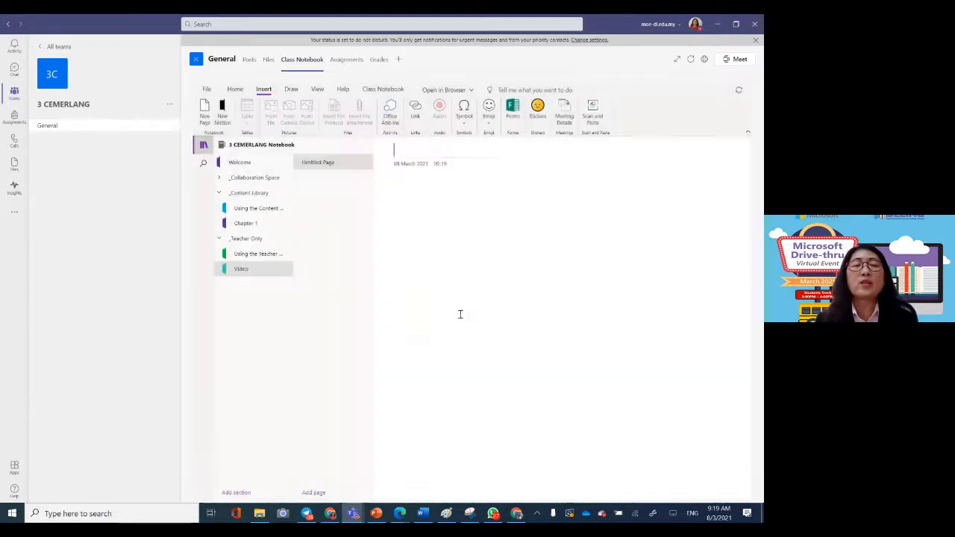
# Step: Title the untitled page in the Video section "Arom" and show the notebook's navigation again
pyautogui.click(400, 151)
pyautogui.write('C')
pyautogui.press('BackSpace')
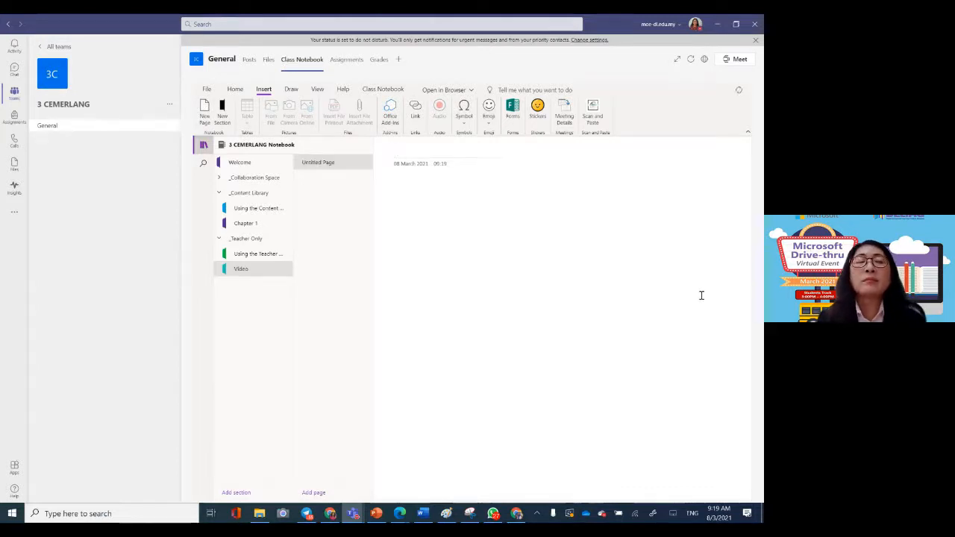
pyautogui.write('Arom')
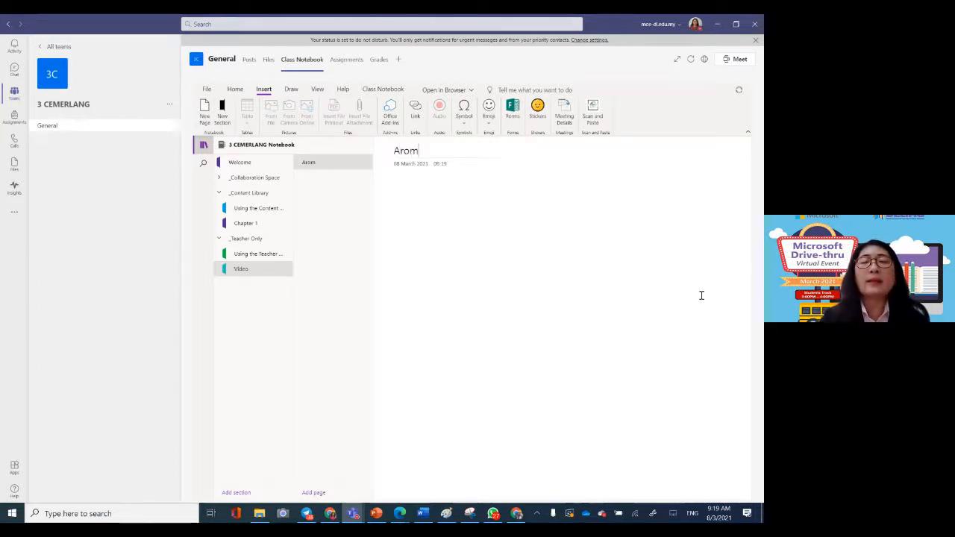
pyautogui.click(436, 245)
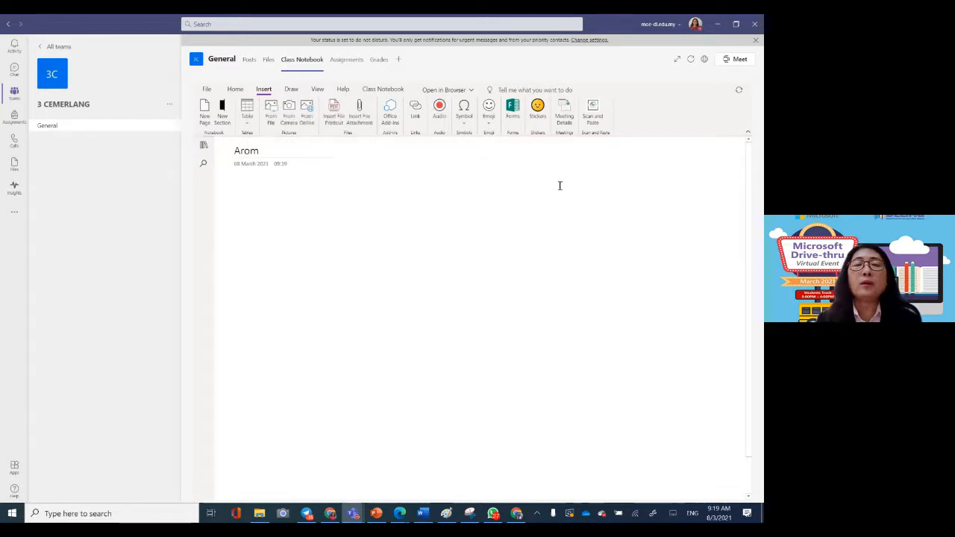
pyautogui.click(202, 145)
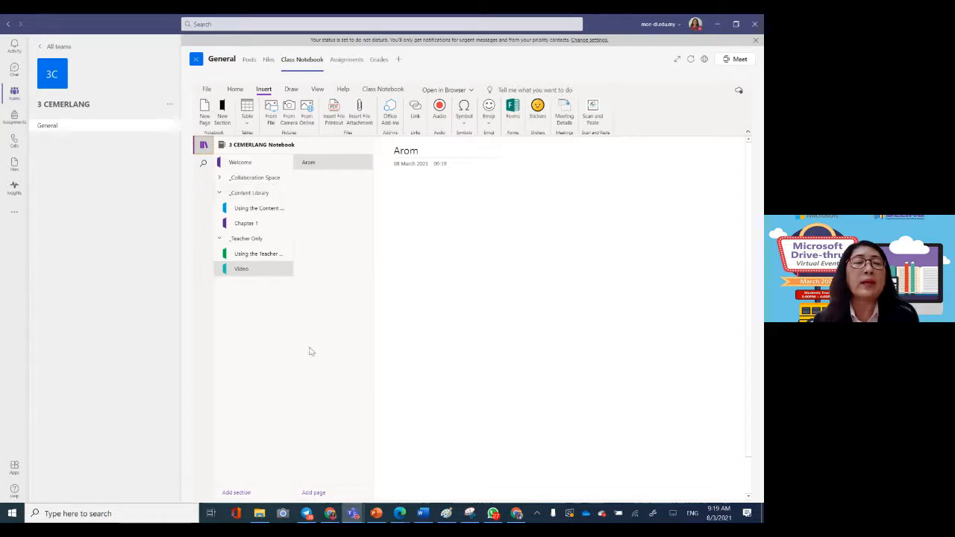
# Step: Open the Class Notebook of the 3 Alpha team and show its navigation
pyautogui.click(12, 94)
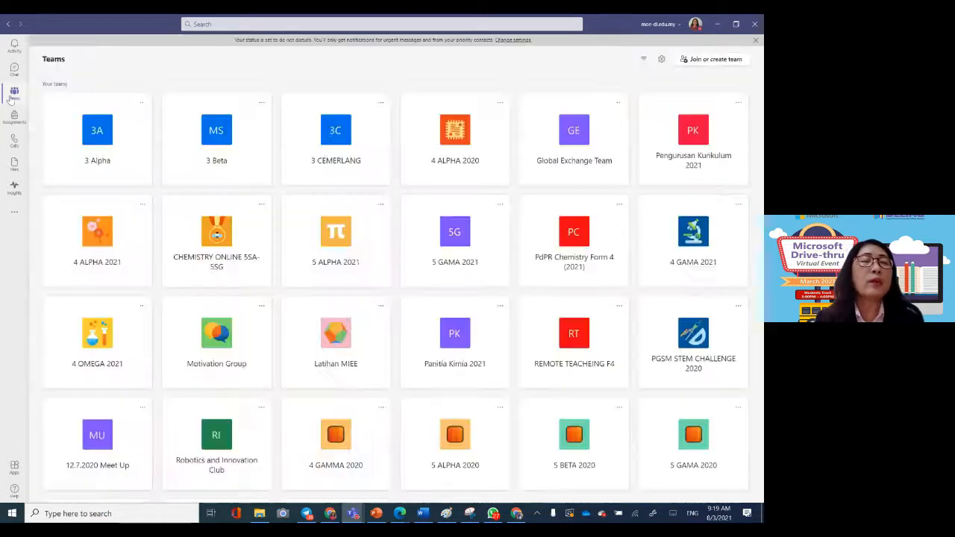
pyautogui.click(104, 129)
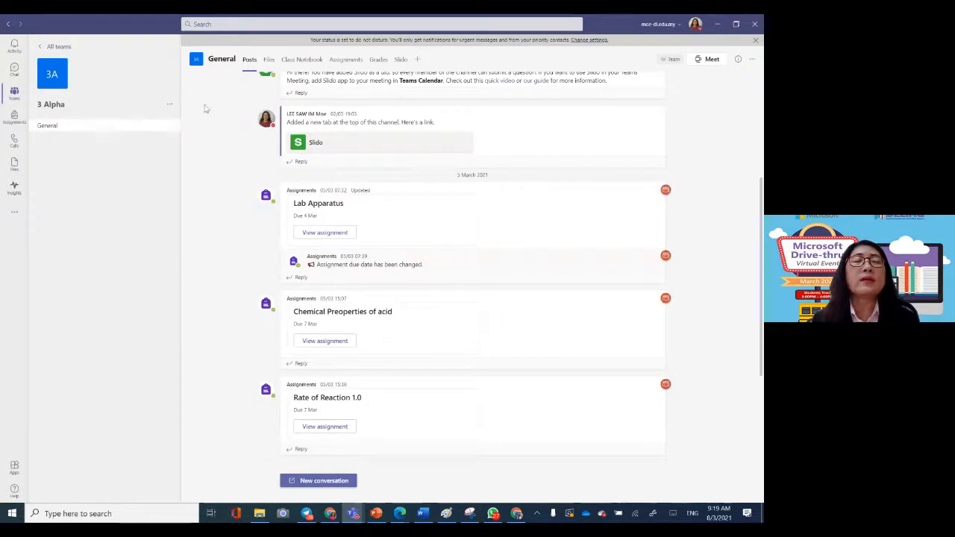
pyautogui.click(14, 95)
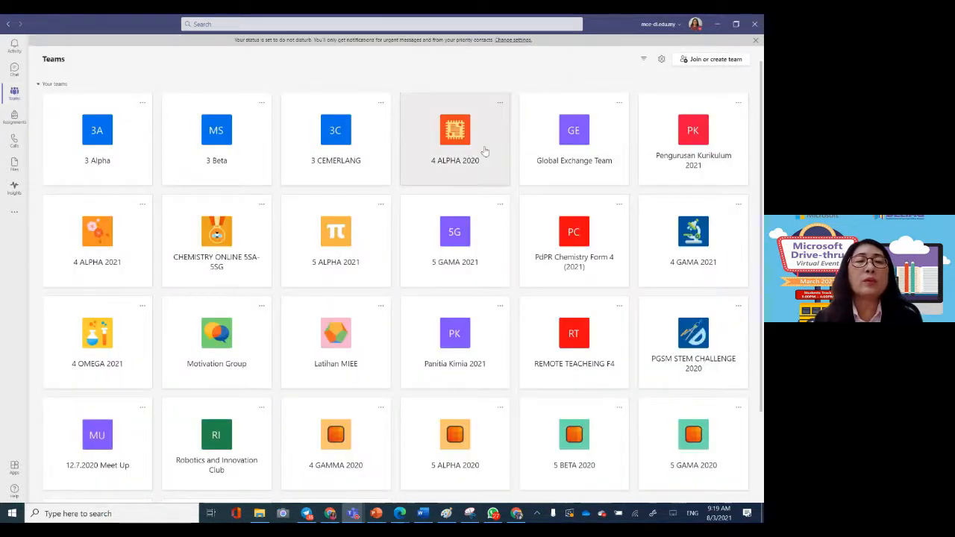
pyautogui.click(114, 142)
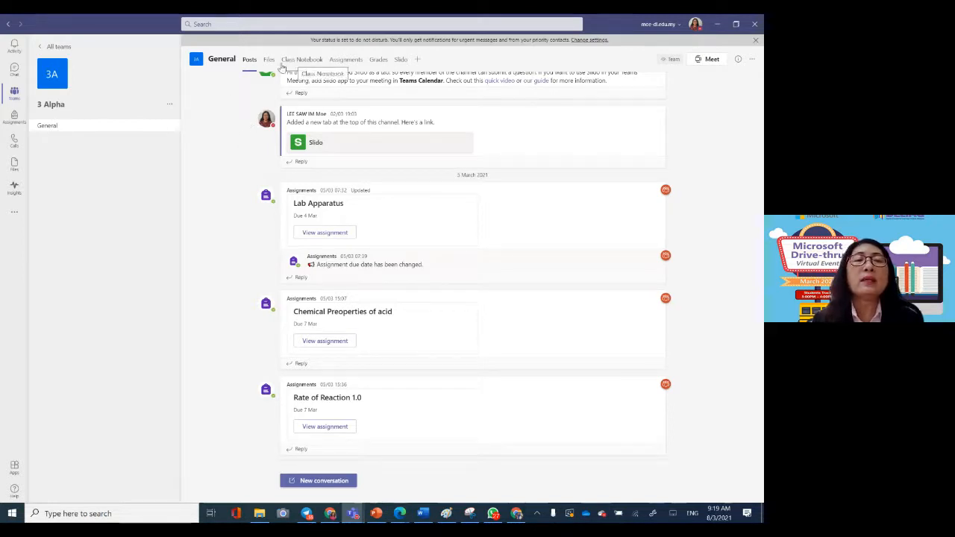
pyautogui.click(300, 61)
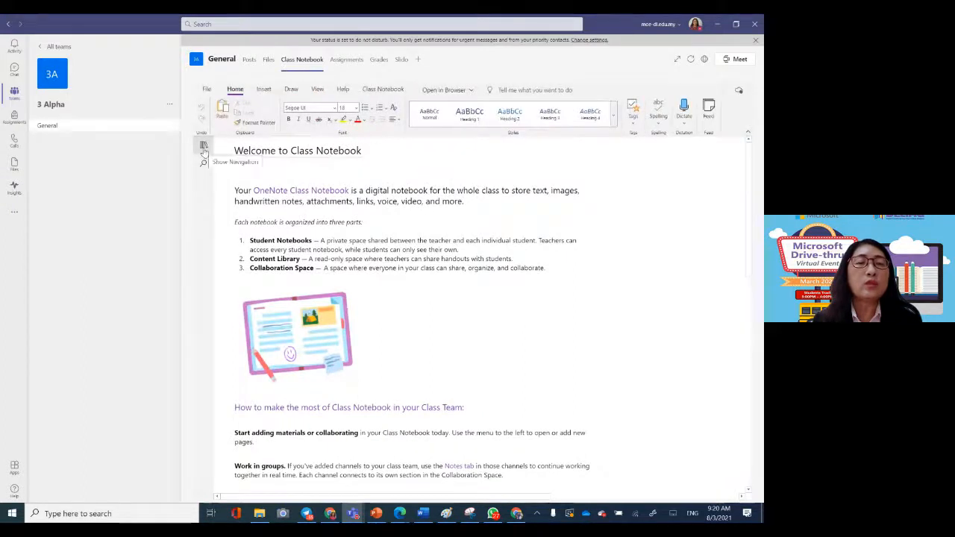
pyautogui.click(203, 146)
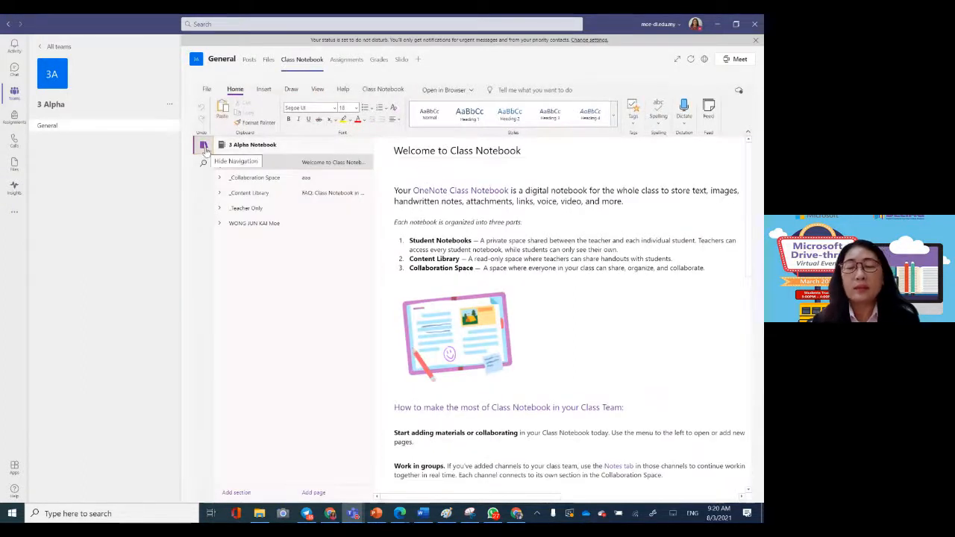
# Step: Expand the Collaboration Space and Content Library, and open the Chapter 1 section in the Content Library
pyautogui.click(259, 179)
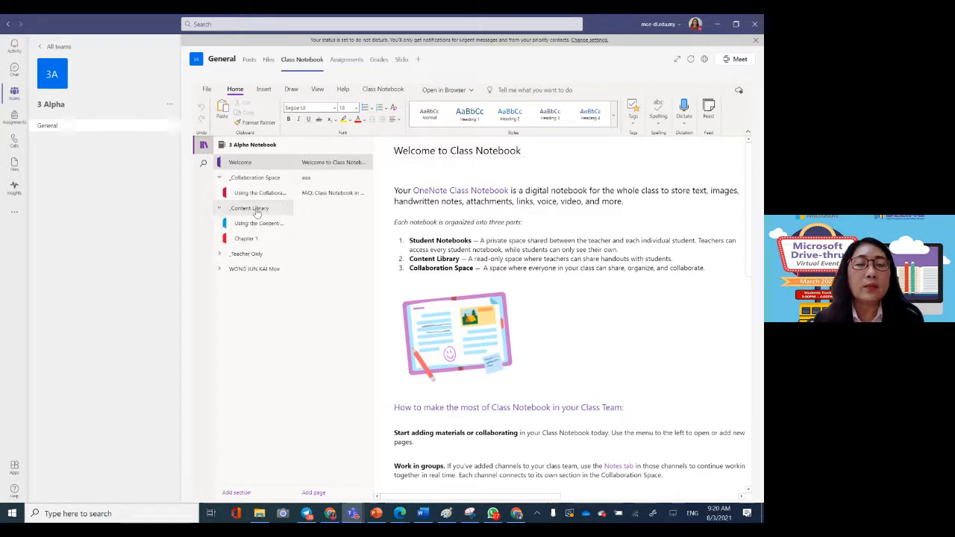
pyautogui.click(255, 209)
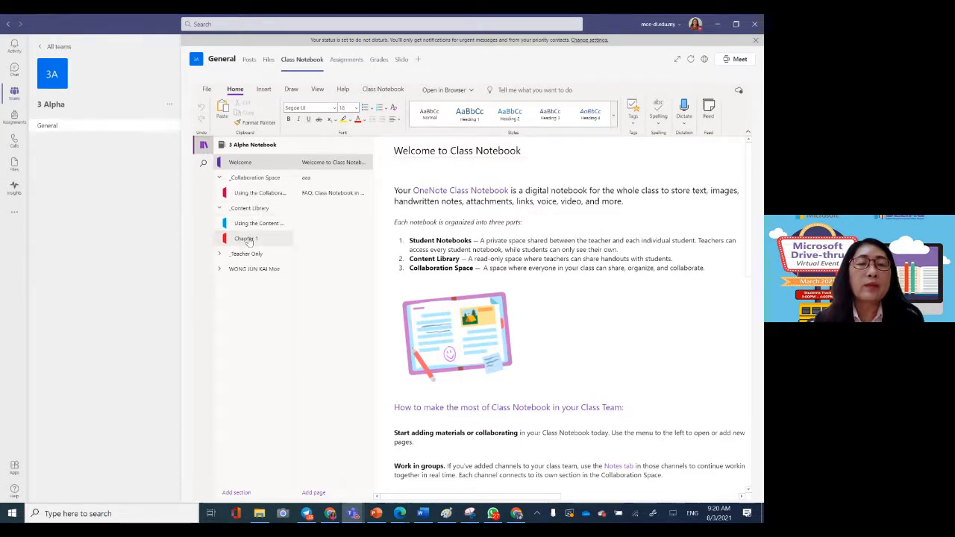
pyautogui.click(248, 240)
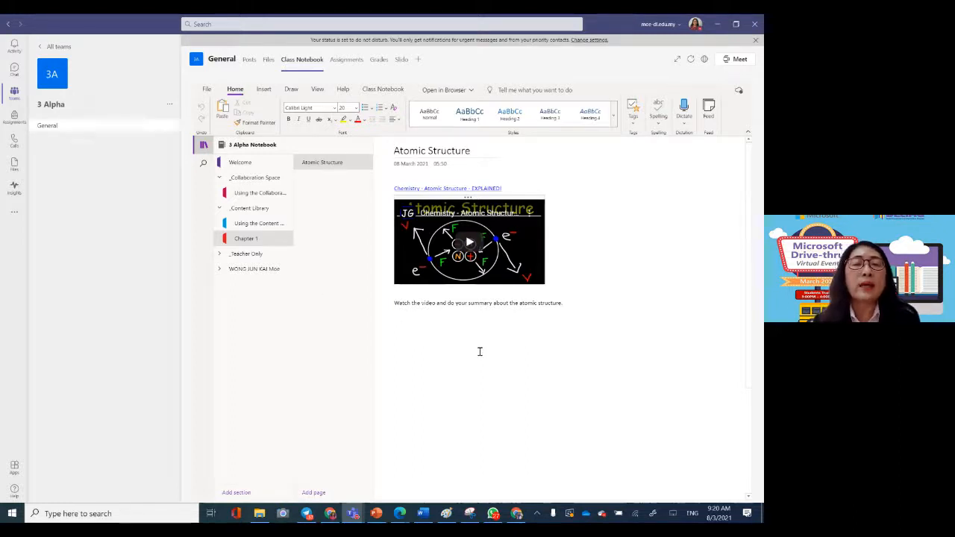
# Step: Expand the student's section group and the Teacher Only group in the 3 Alpha notebook
pyautogui.click(267, 270)
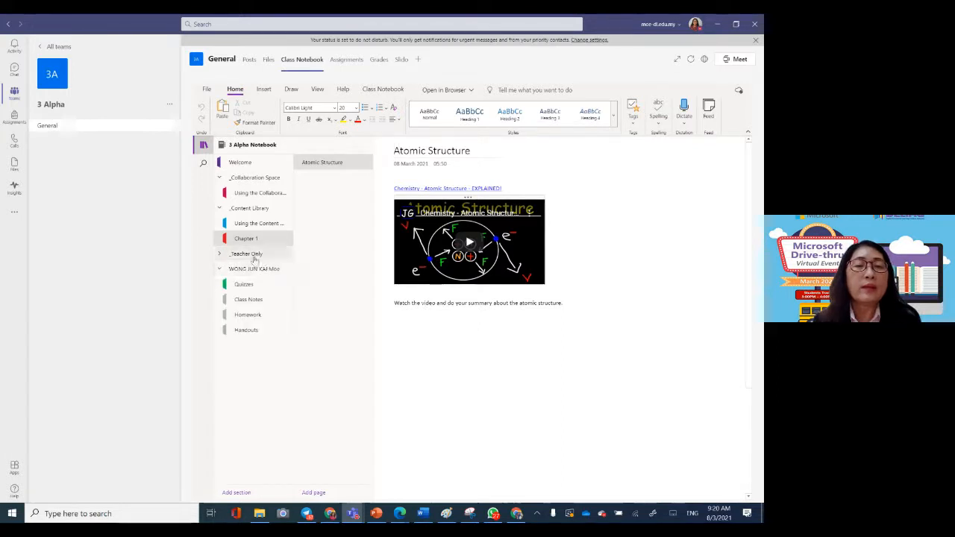
pyautogui.click(254, 255)
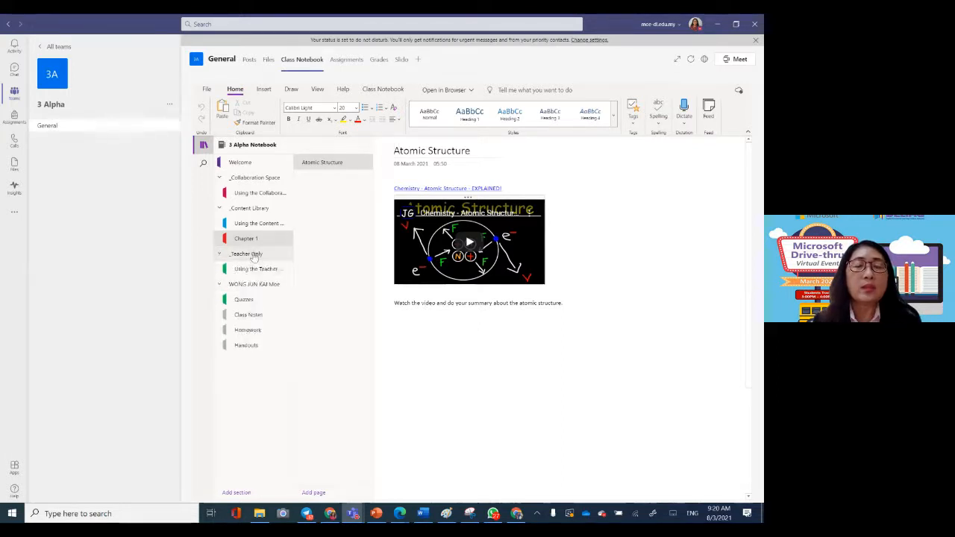
pyautogui.click(266, 288)
pyautogui.click(266, 288)
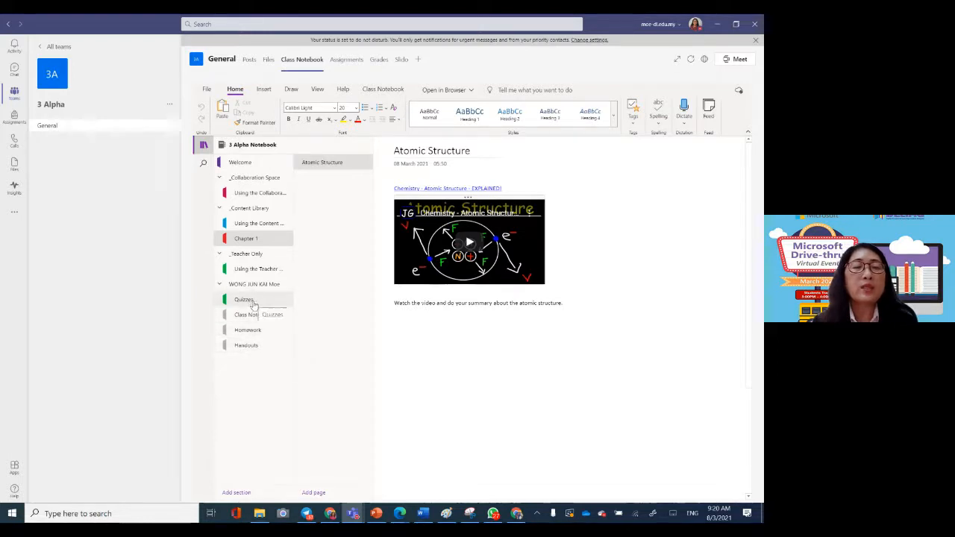
# Step: Look through the student's Quizzes, Class Notes, Homework and Handouts sections, returning to Quizzes
pyautogui.click(254, 302)
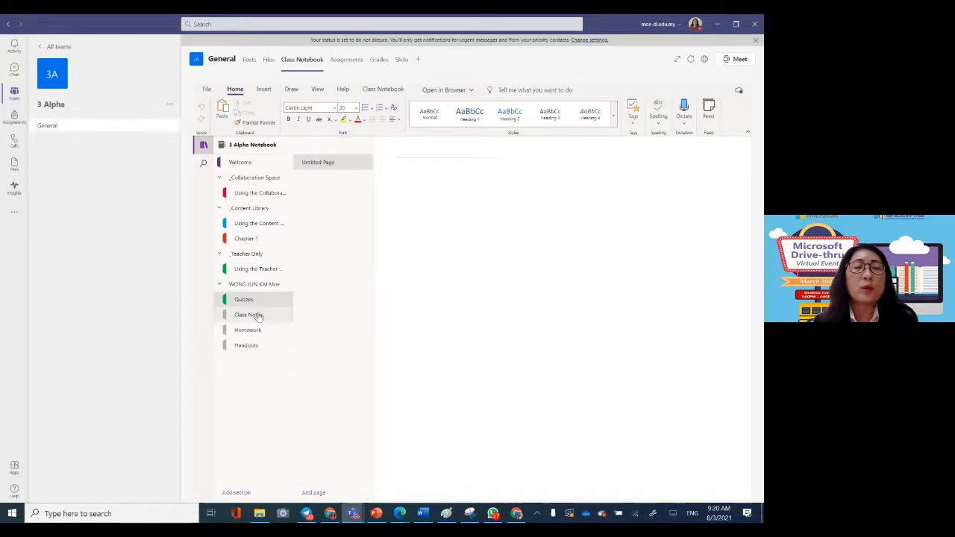
pyautogui.click(255, 315)
pyautogui.click(255, 333)
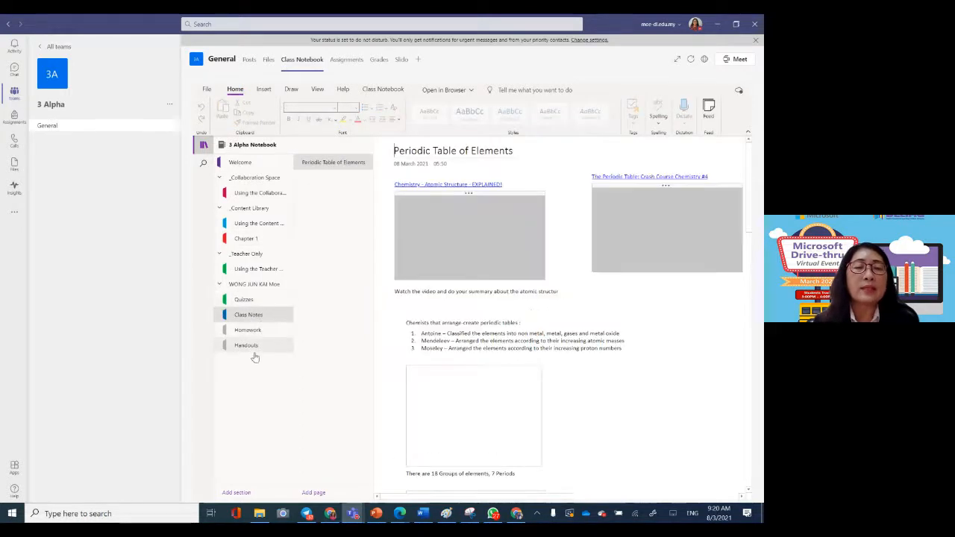
pyautogui.click(251, 346)
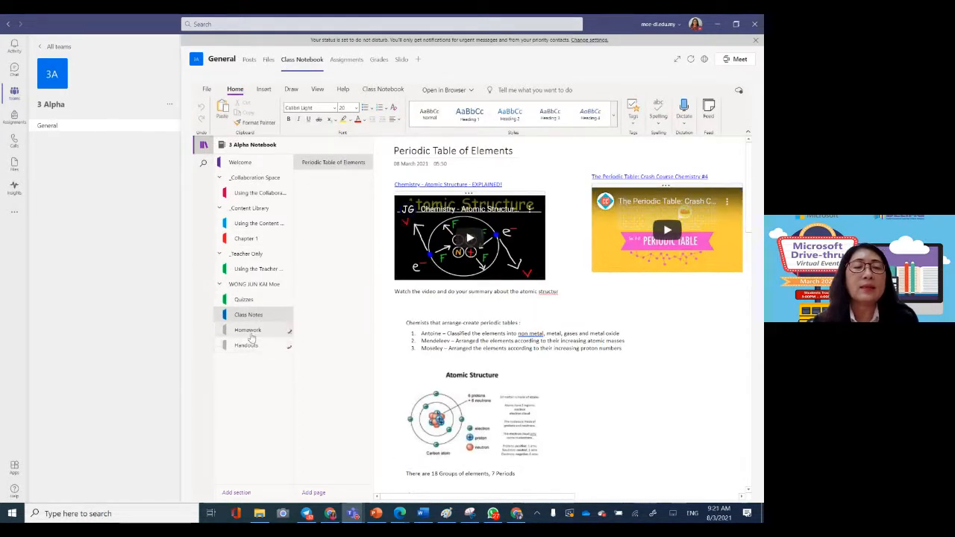
pyautogui.click(243, 299)
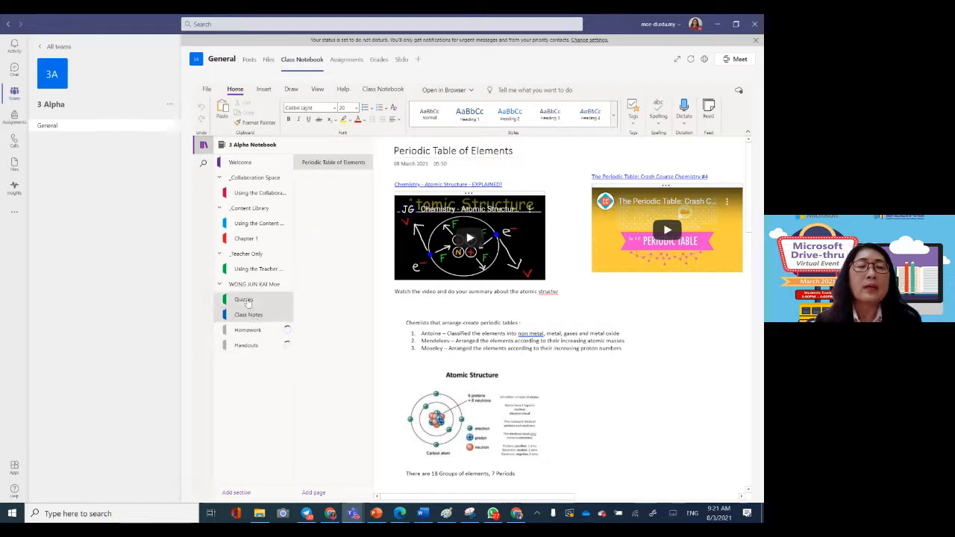
# Step: Collapse the Content Library and open the introductory section of the Teacher Only group
pyautogui.click(261, 209)
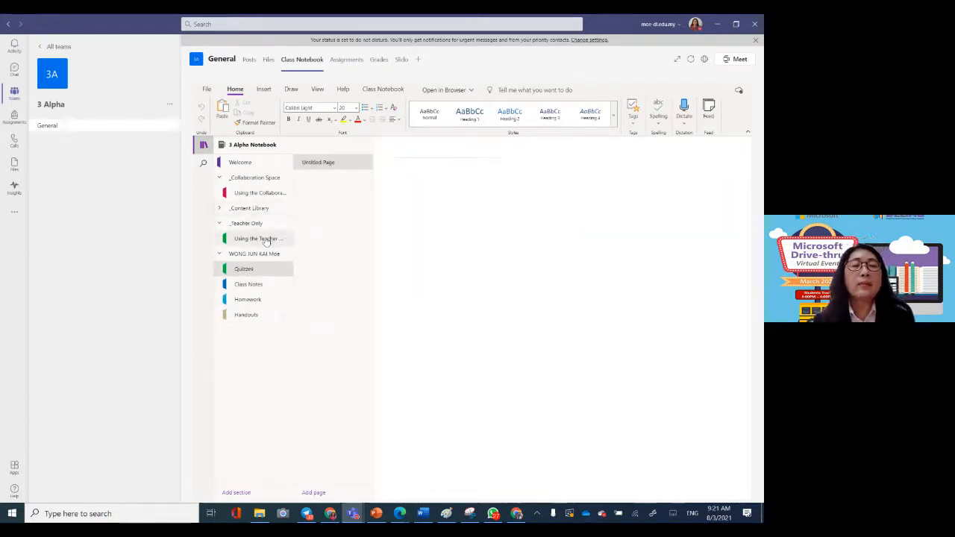
pyautogui.click(266, 239)
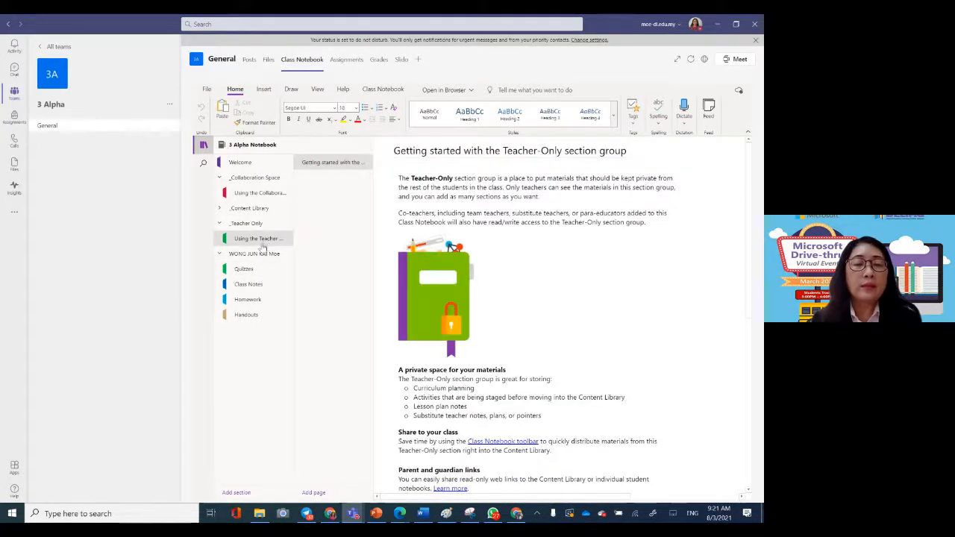
# Step: Add a section named Chapter 1 to the Teacher Only group of the 3 Alpha notebook
pyautogui.click(234, 492)
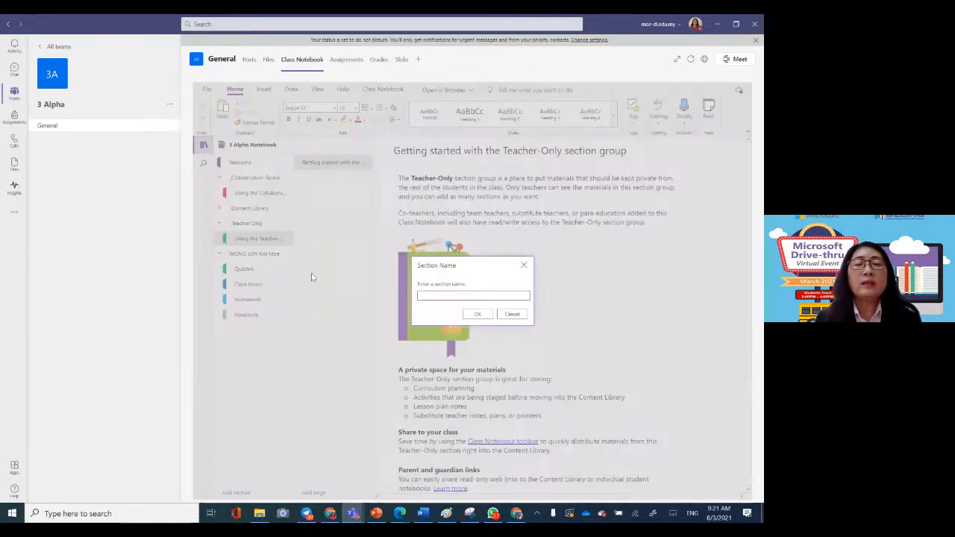
pyautogui.write('Chi')
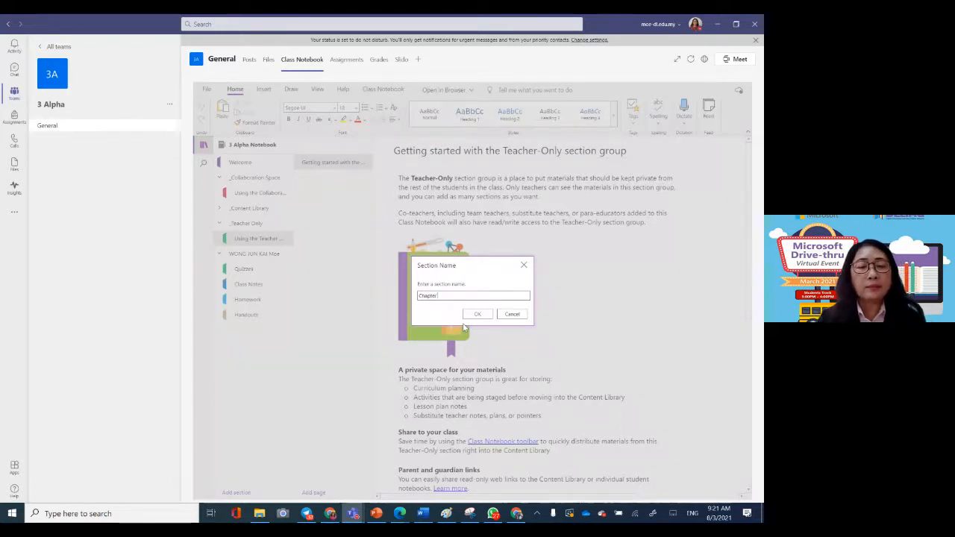
pyautogui.click(477, 313)
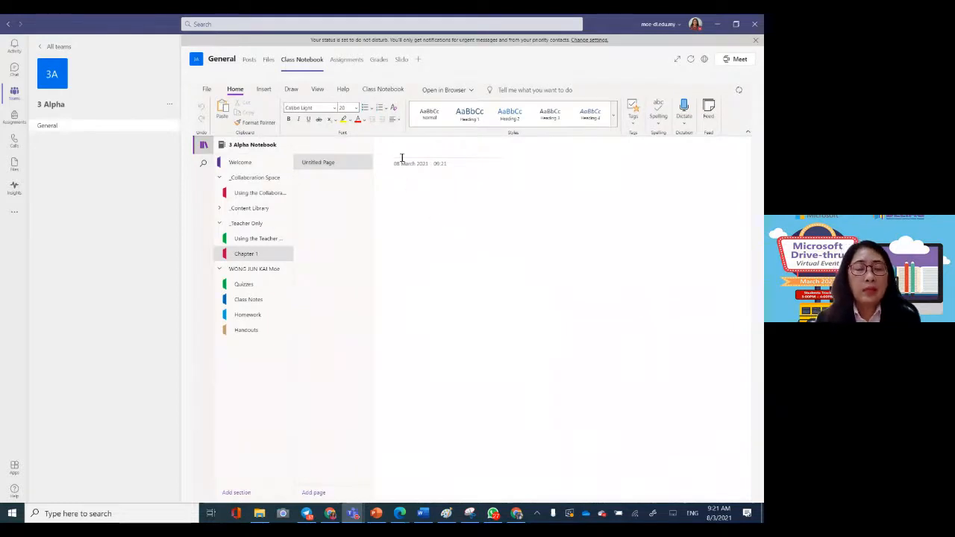
# Step: Title the untitled page in the Teacher Only Chapter 1 section "Atomic Structure"
pyautogui.click(399, 153)
pyautogui.write('A')
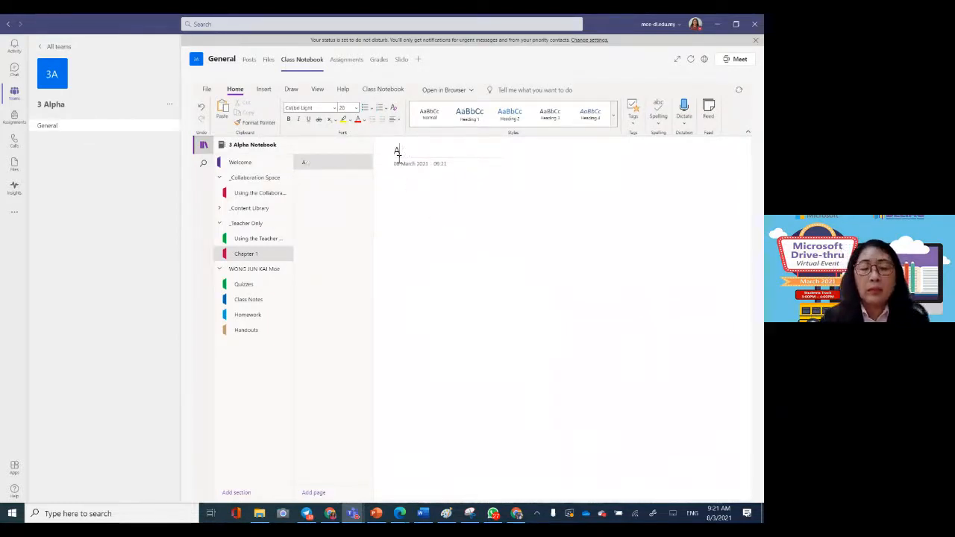
pyautogui.write('rom')
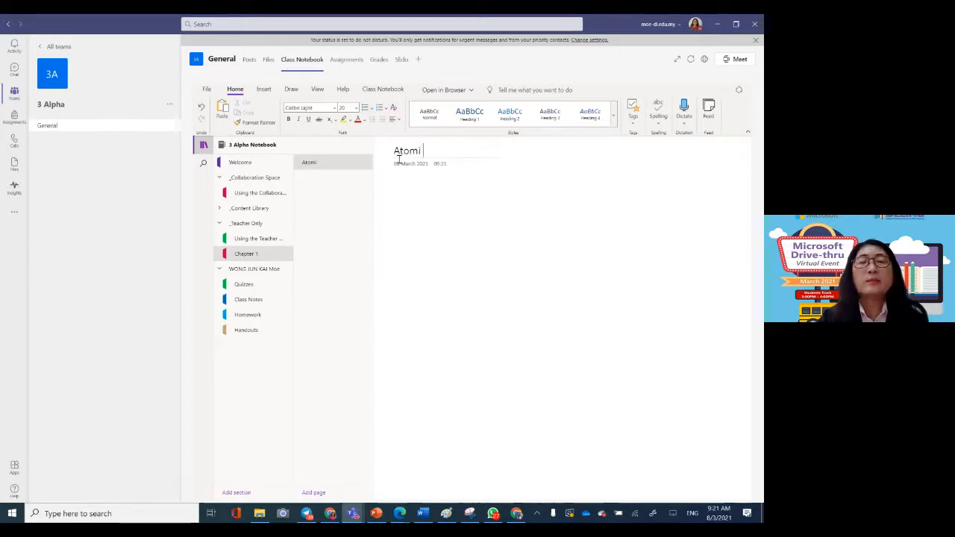
pyautogui.write('ic Structure')
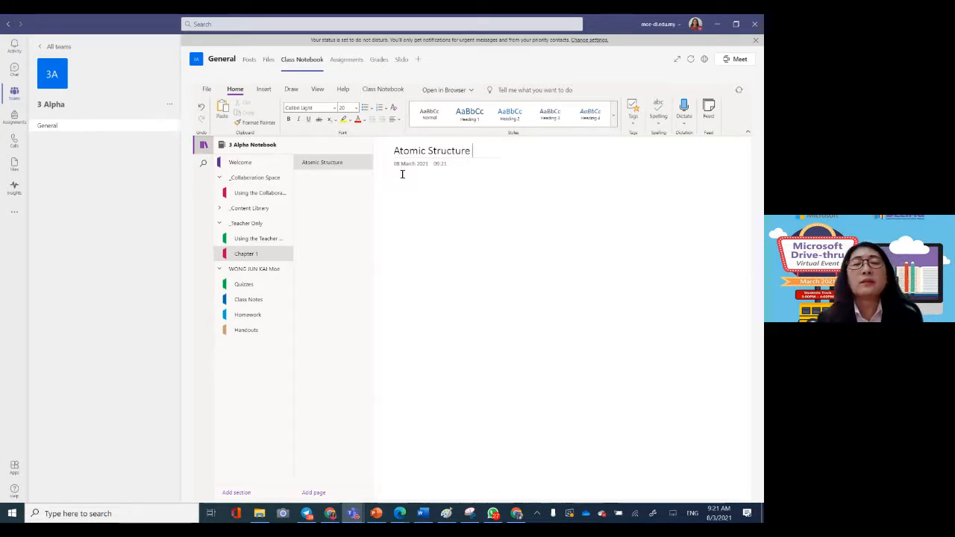
pyautogui.press('Return')
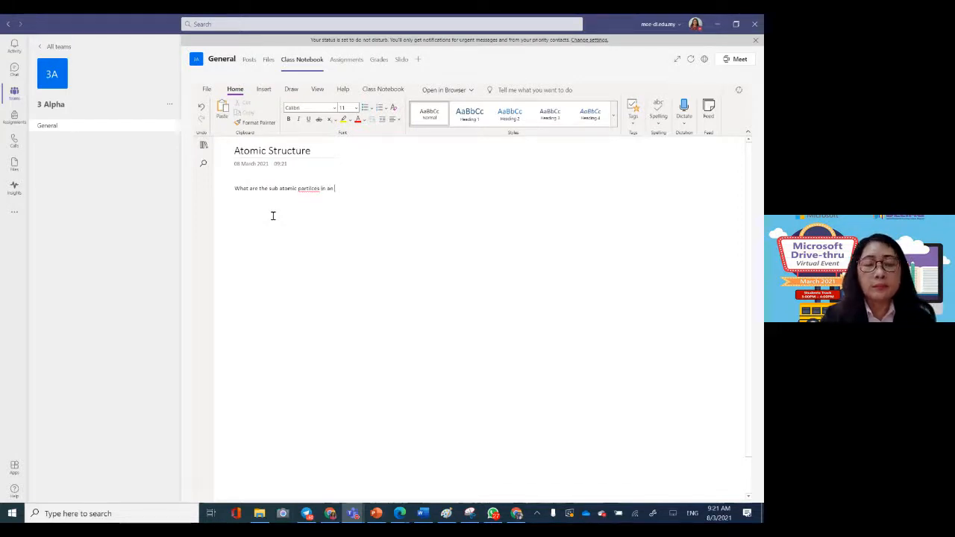
# Step: Write "What are the sub atomic particles in an atom ?" in the page body, correcting the spelling of "particles"
pyautogui.write('om')
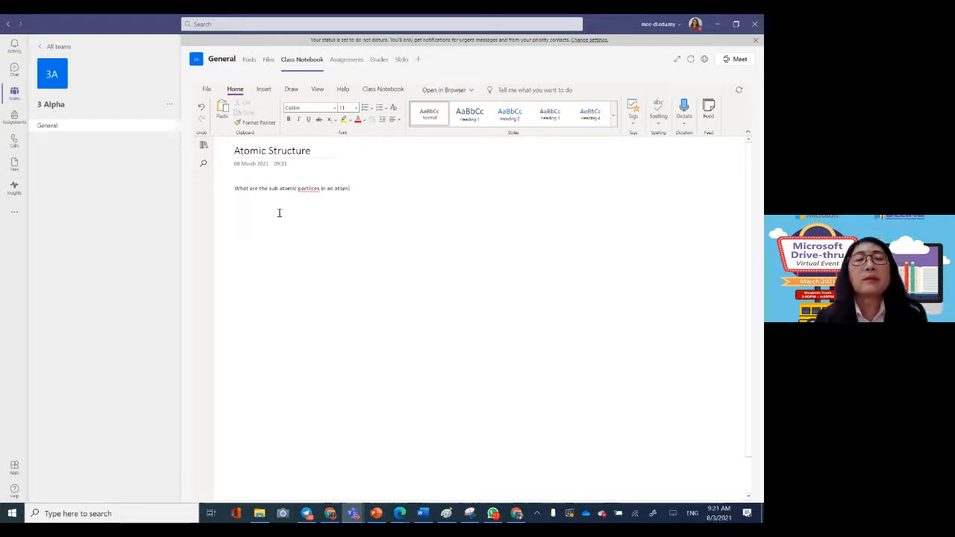
pyautogui.rightClick(315, 191)
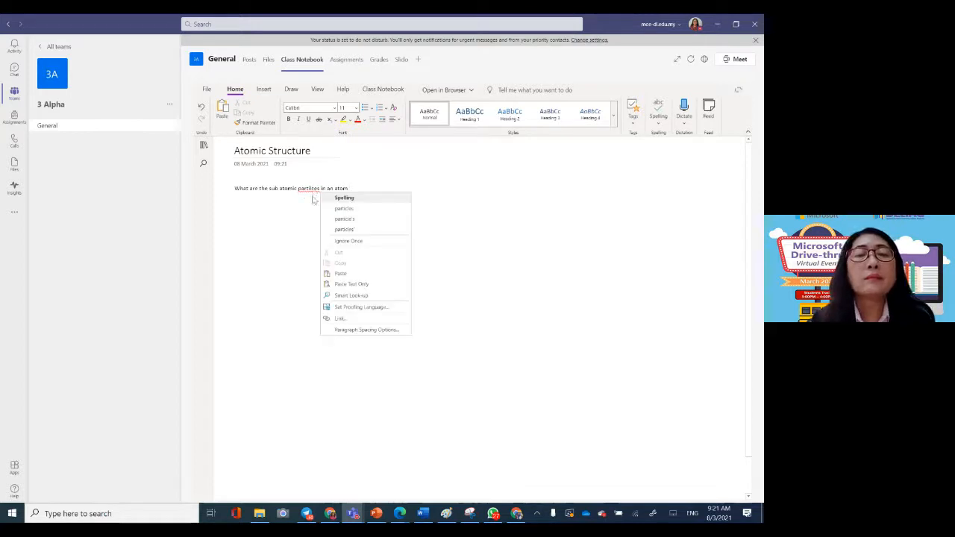
pyautogui.click(341, 208)
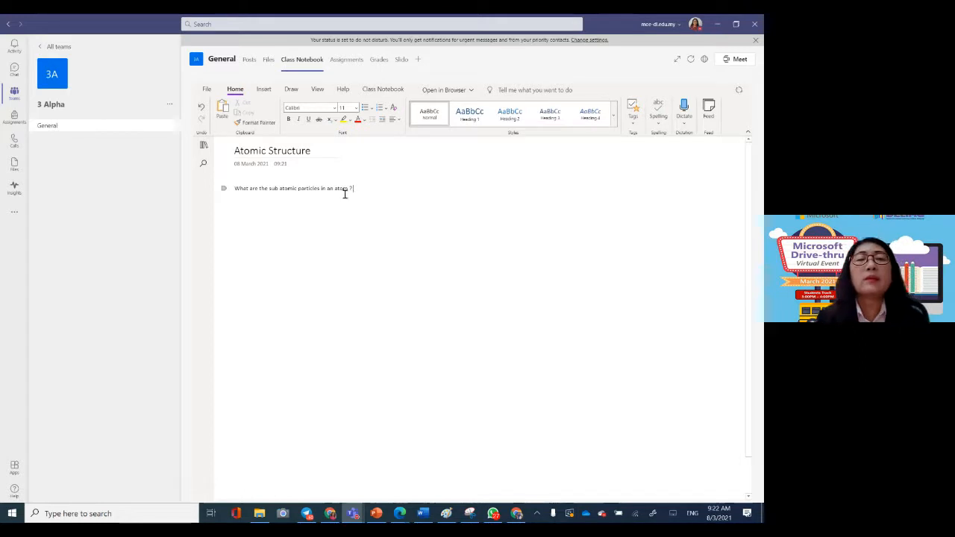
# Step: Place an empty text container just below the question and show the notebook's section and page list
pyautogui.click(203, 144)
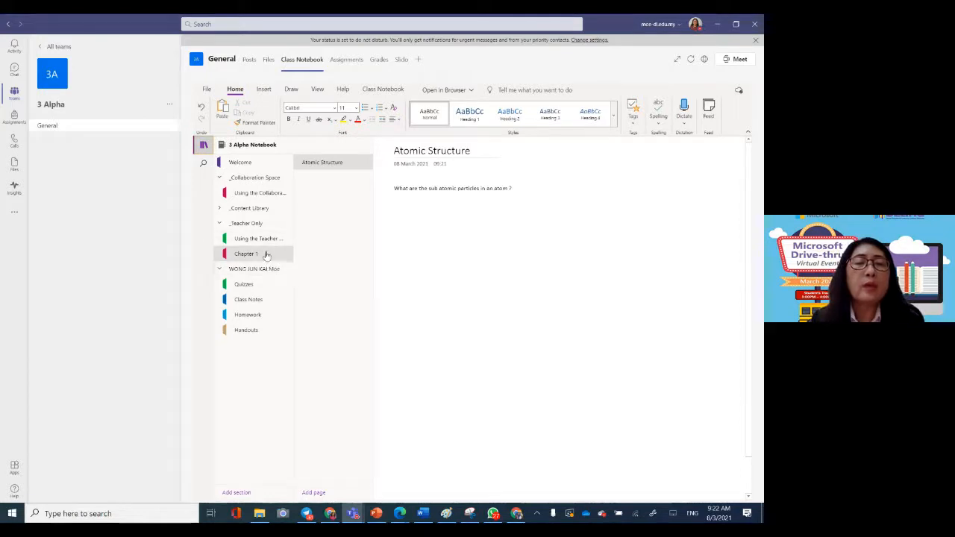
pyautogui.click(425, 240)
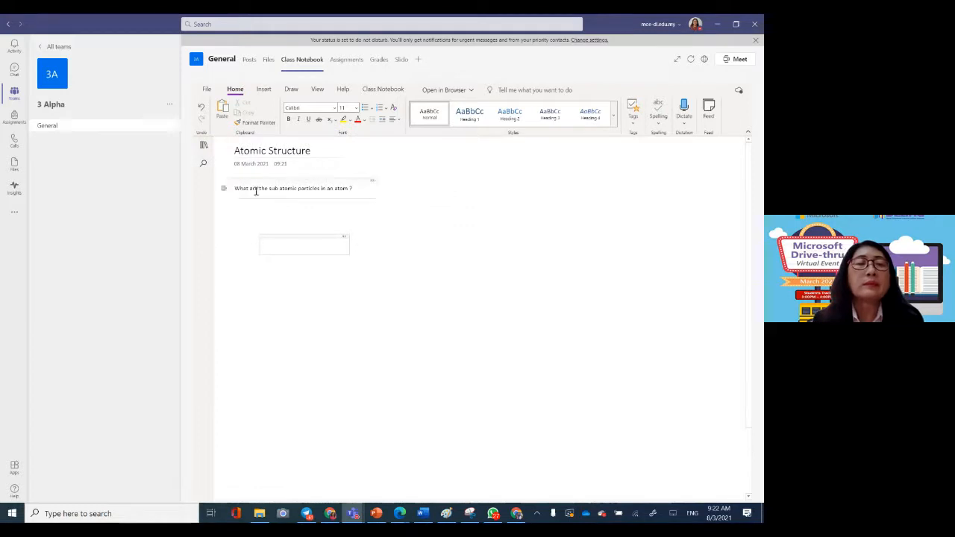
pyautogui.click(204, 146)
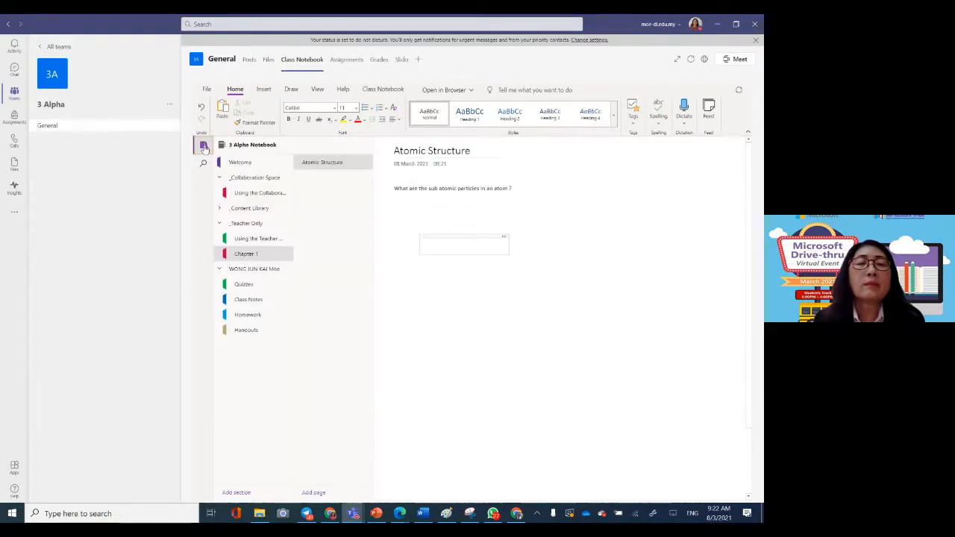
pyautogui.click(407, 216)
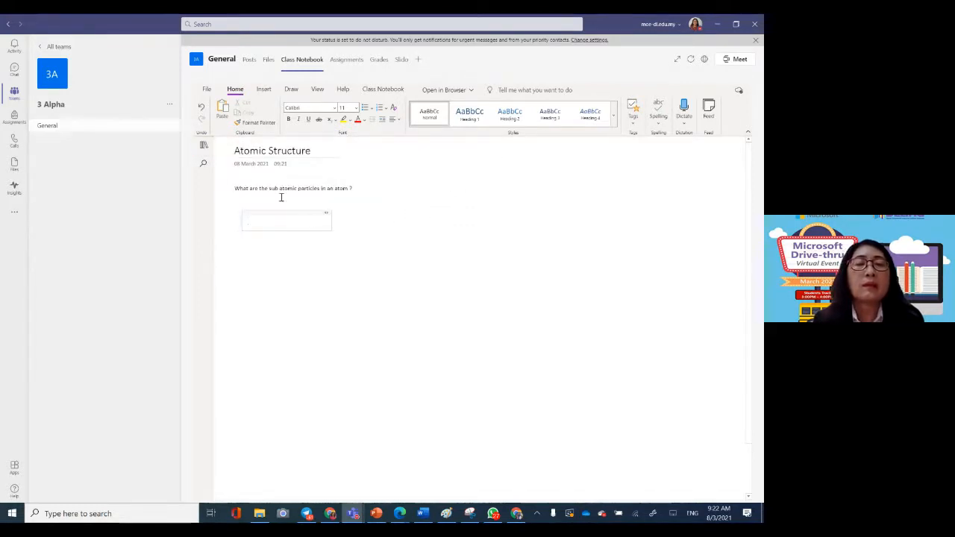
pyautogui.click(204, 147)
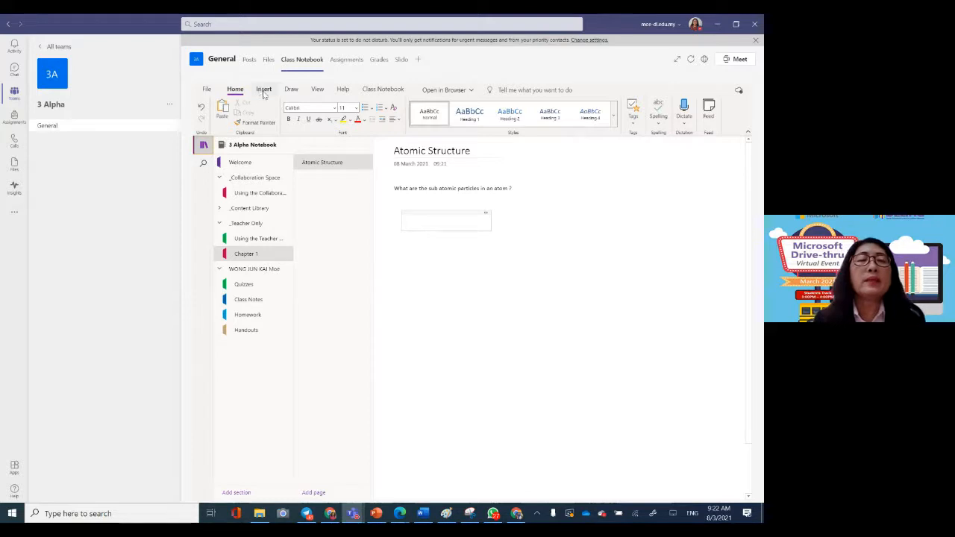
pyautogui.click(264, 90)
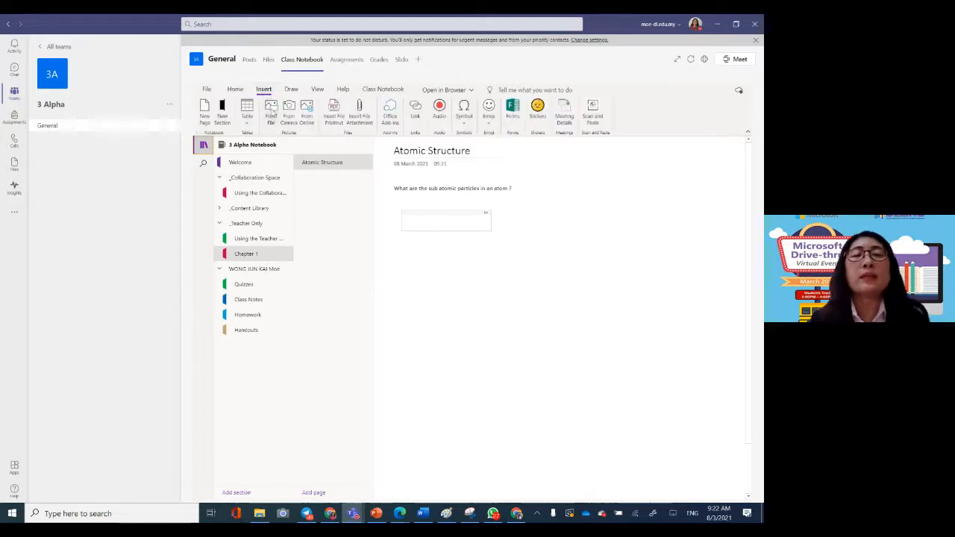
pyautogui.click(415, 112)
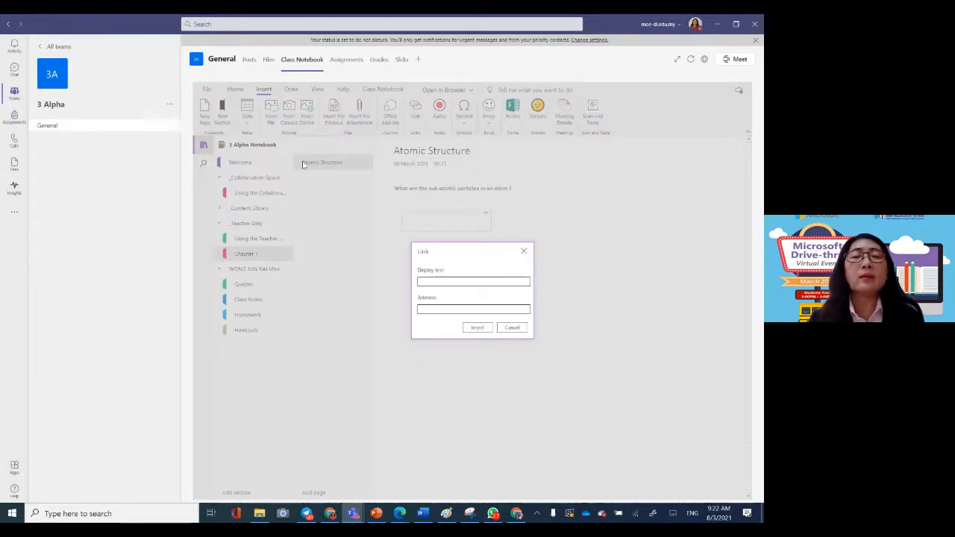
pyautogui.click(508, 328)
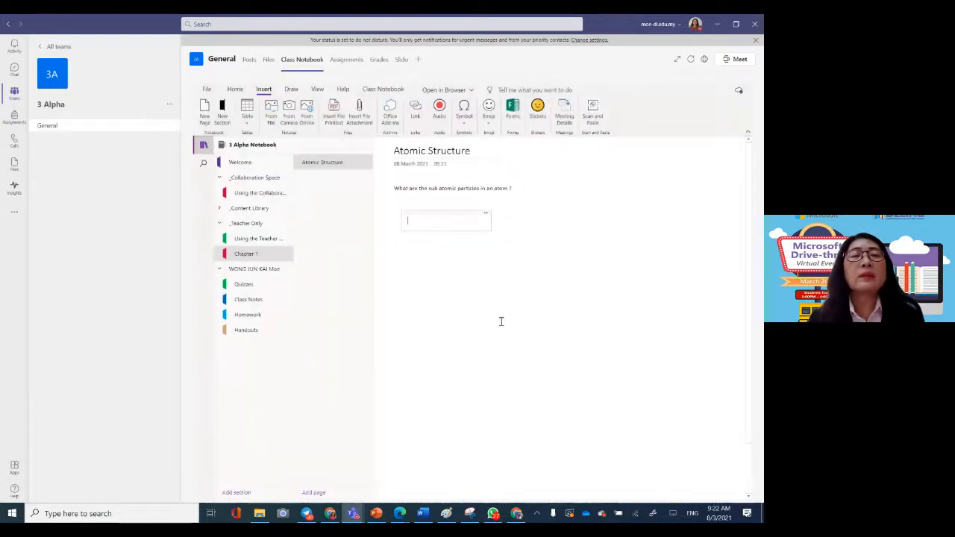
# Step: Attach the Word document Acid 1.1 from the Desktop to the Atomic Structure page, below the question
pyautogui.click(361, 119)
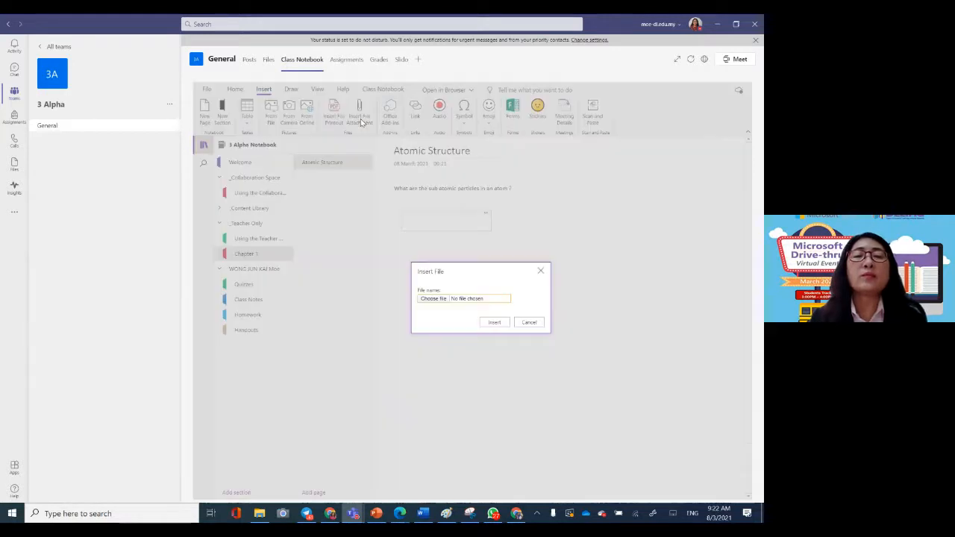
pyautogui.click(433, 299)
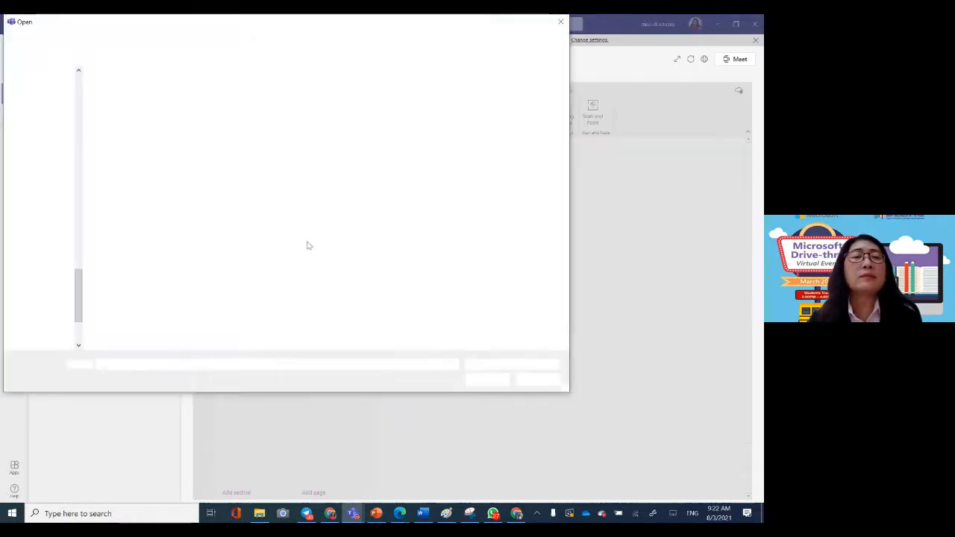
pyautogui.click(120, 123)
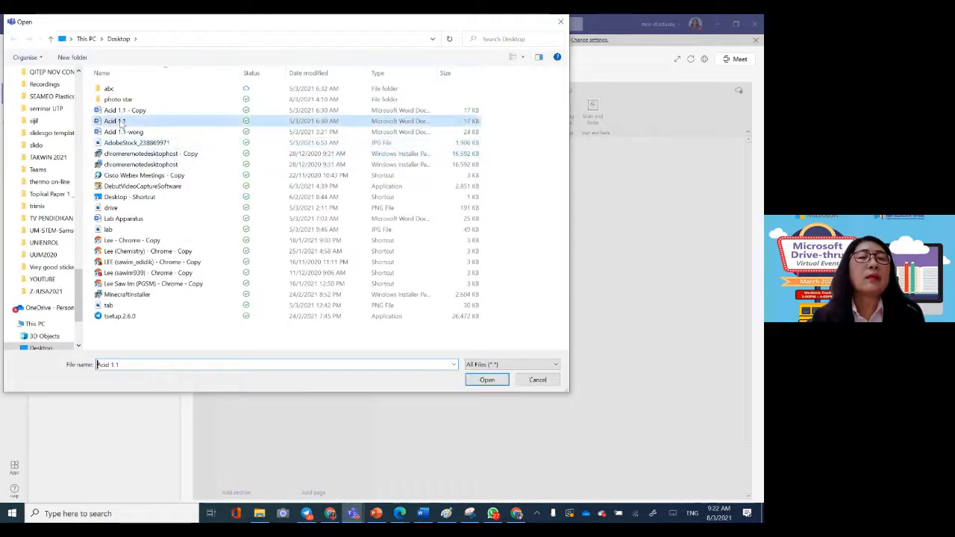
pyautogui.click(486, 381)
pyautogui.click(493, 322)
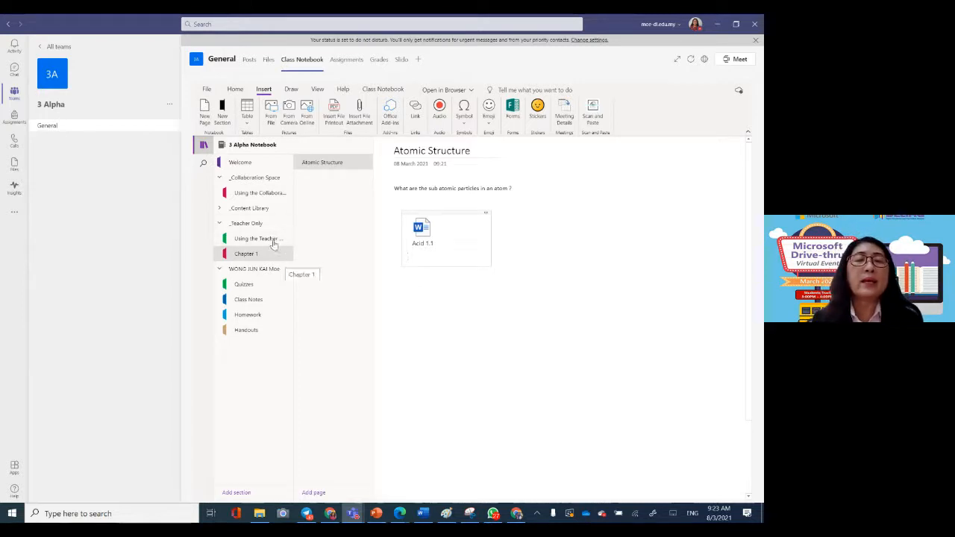
# Step: Expand the Content Library and open its Chapter 1 section
pyautogui.click(265, 210)
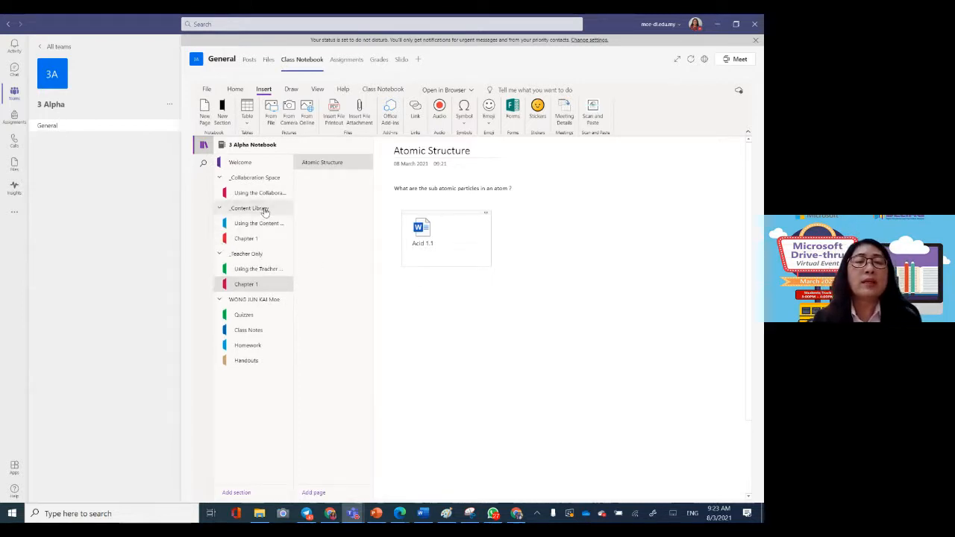
pyautogui.click(250, 238)
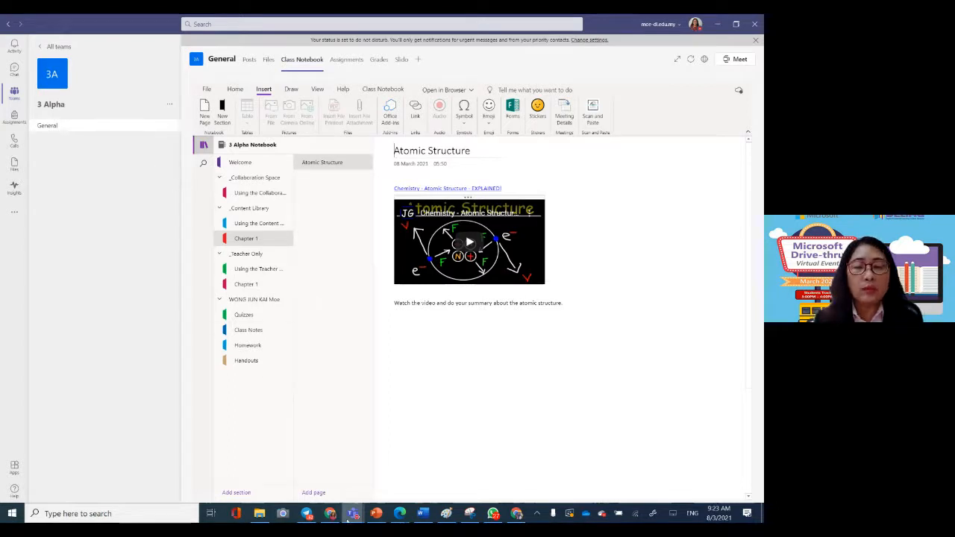
# Step: Switch to the student's Microsoft Teams window in Edge and open the Class Notebook of the 3 Alpha team
pyautogui.click(400, 514)
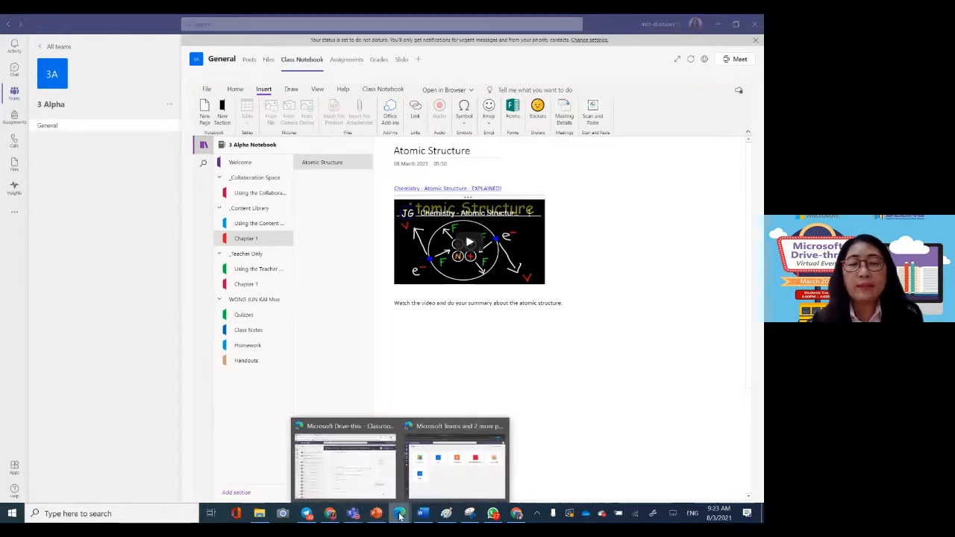
pyautogui.click(462, 476)
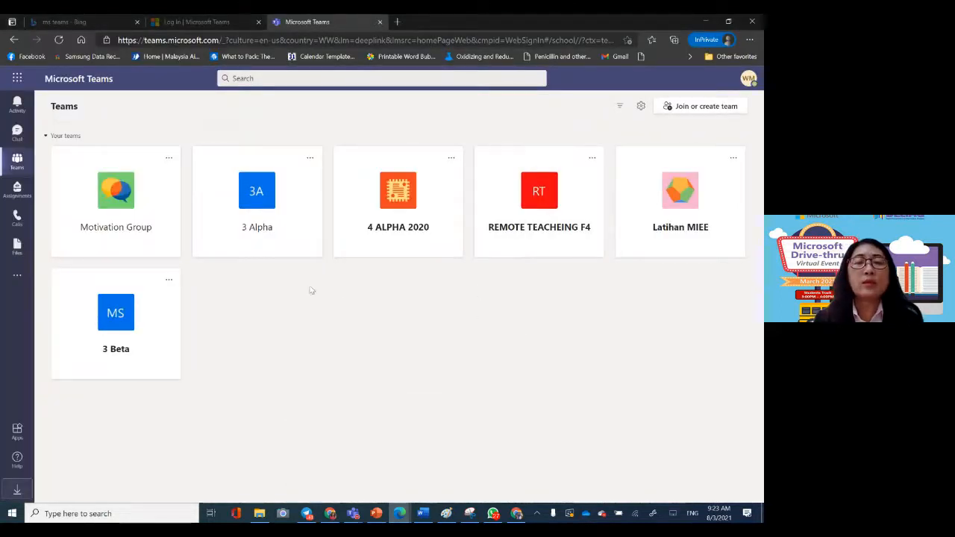
pyautogui.click(253, 221)
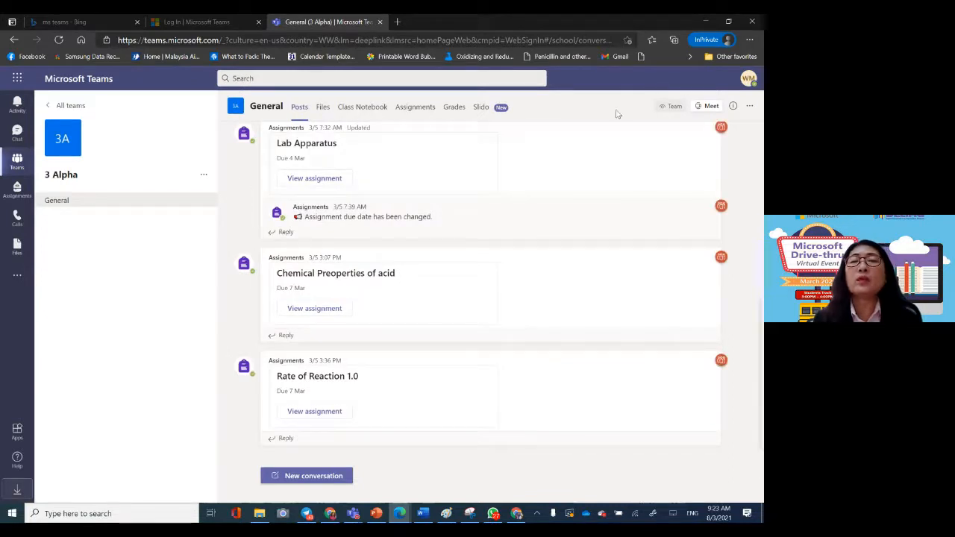
pyautogui.click(363, 111)
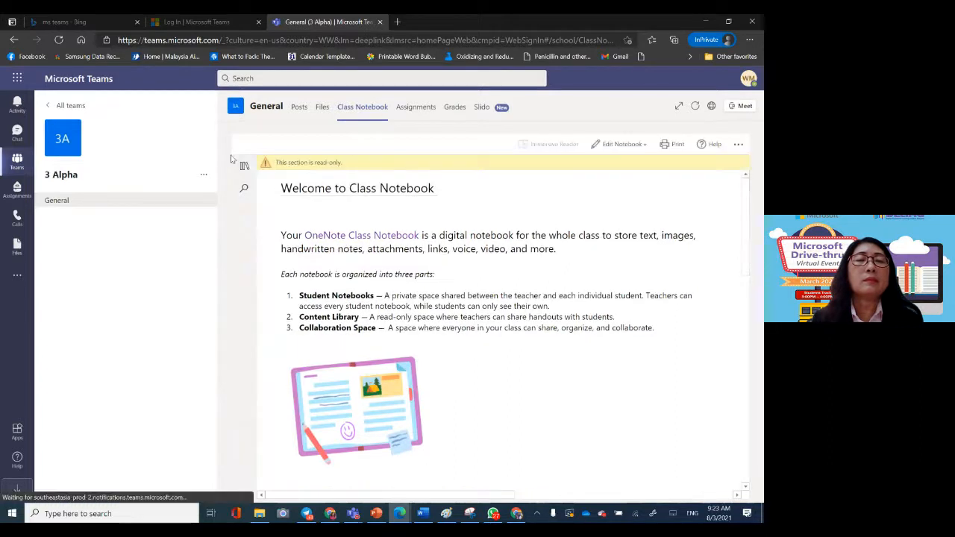
# Step: Show the student's notebook sections, expand the Content Library and open Chapter 1
pyautogui.click(244, 165)
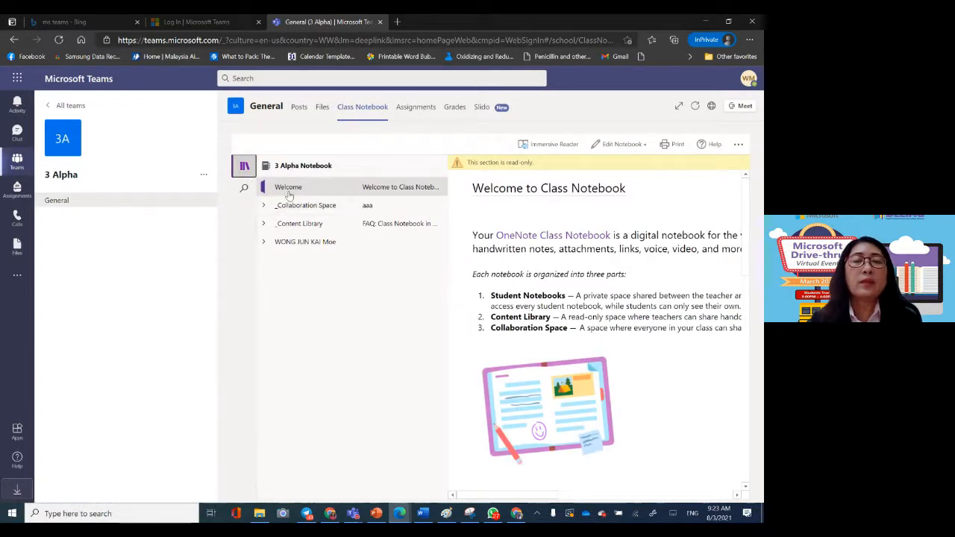
pyautogui.click(309, 225)
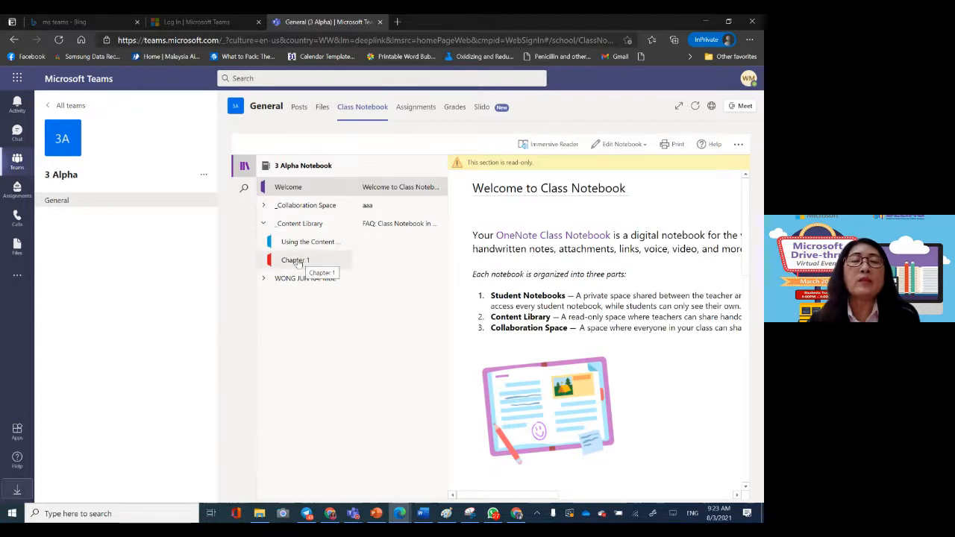
pyautogui.click(295, 260)
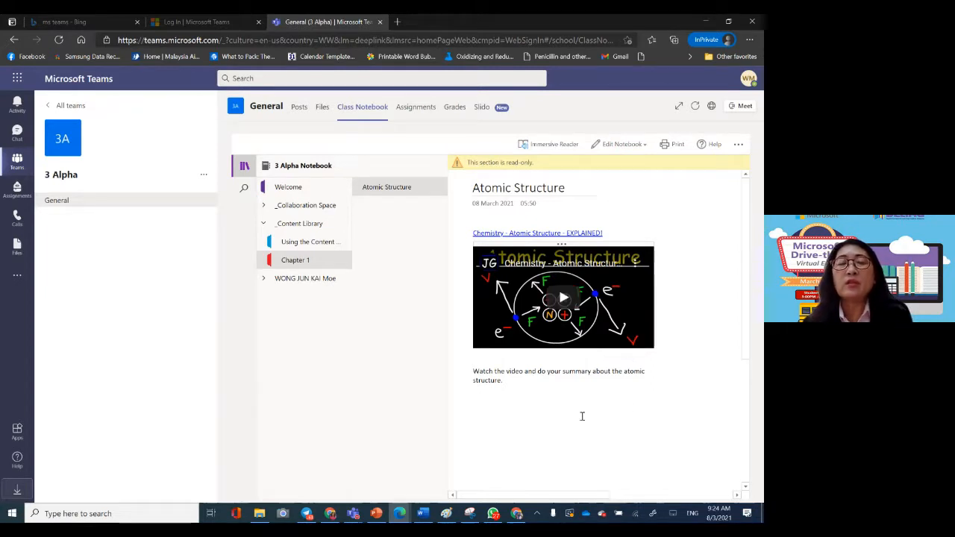
# Step: Play the embedded Atomic Structure video on the read-only page and show the section list again
pyautogui.click(560, 302)
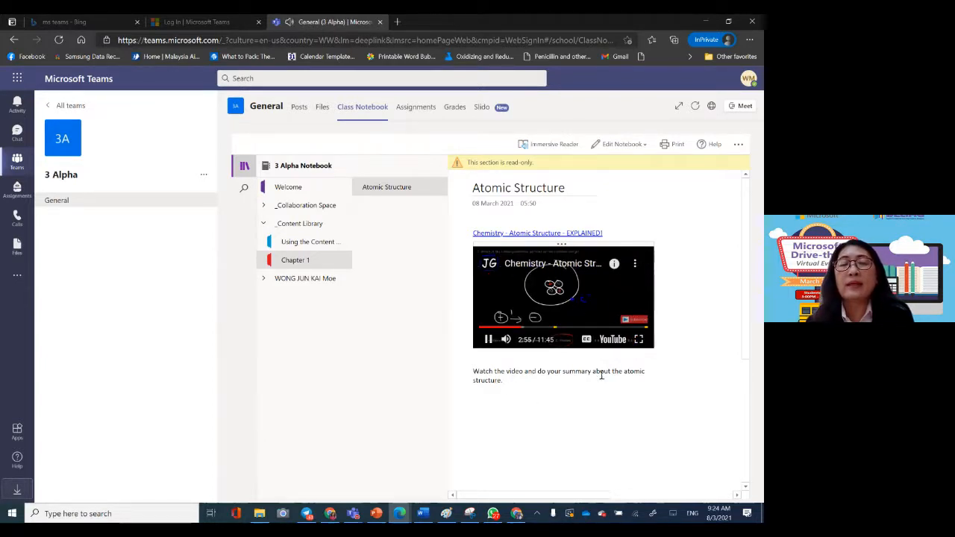
pyautogui.click(575, 398)
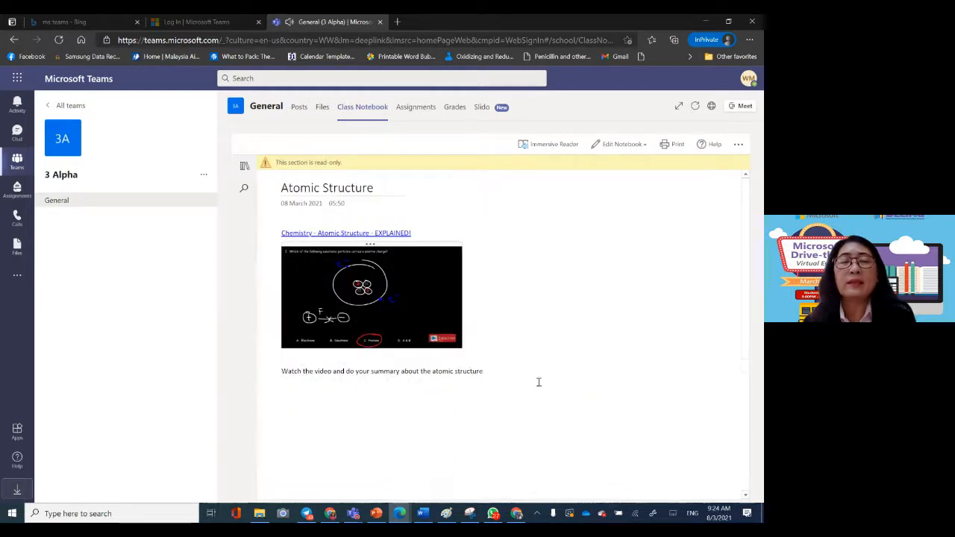
pyautogui.click(243, 167)
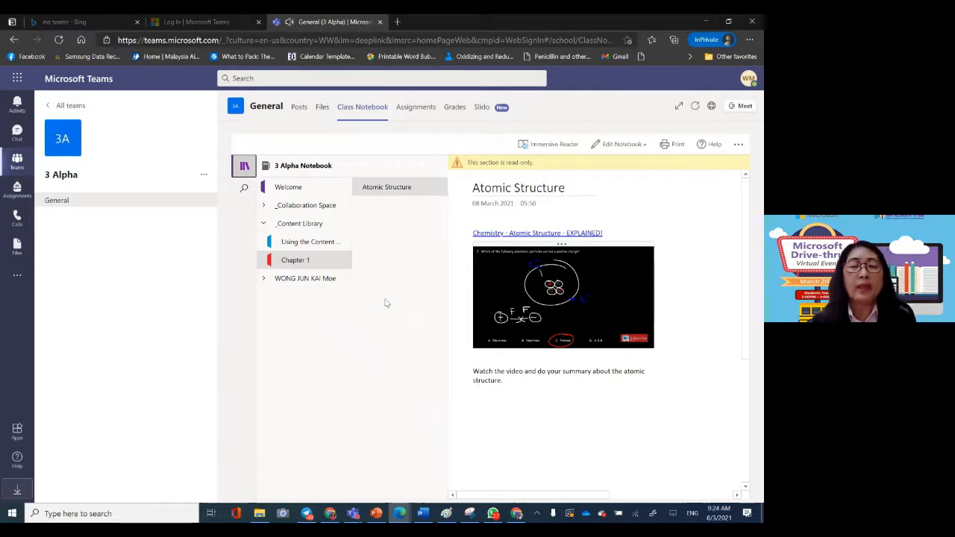
# Step: Switch to the teacher's Teams window and open the Chapter 1 section under Teacher Only in the 3 Alpha notebook
pyautogui.click(353, 513)
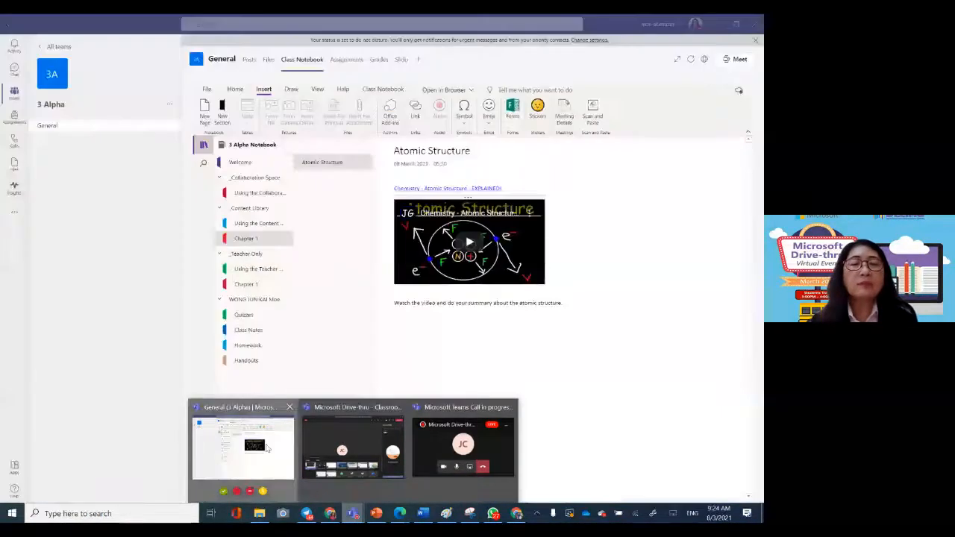
pyautogui.click(267, 447)
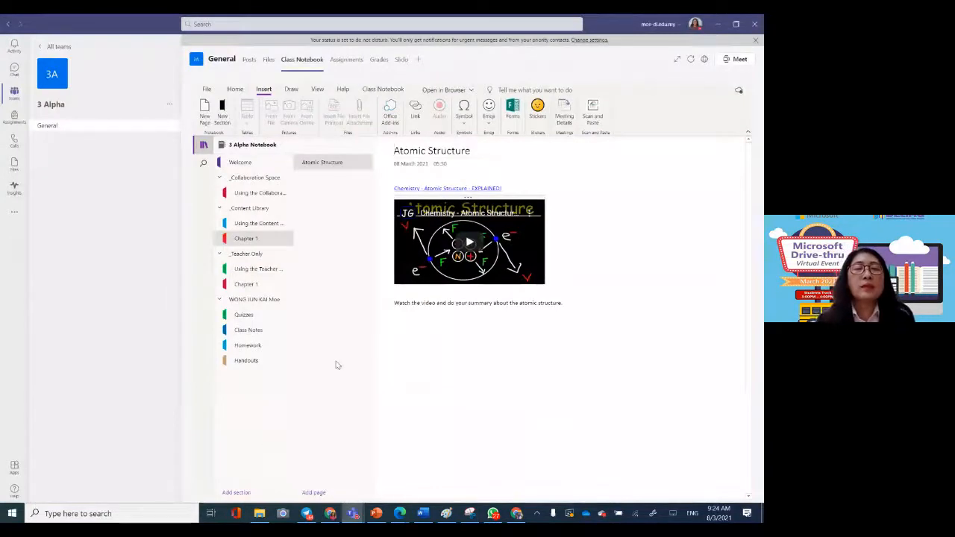
pyautogui.click(265, 256)
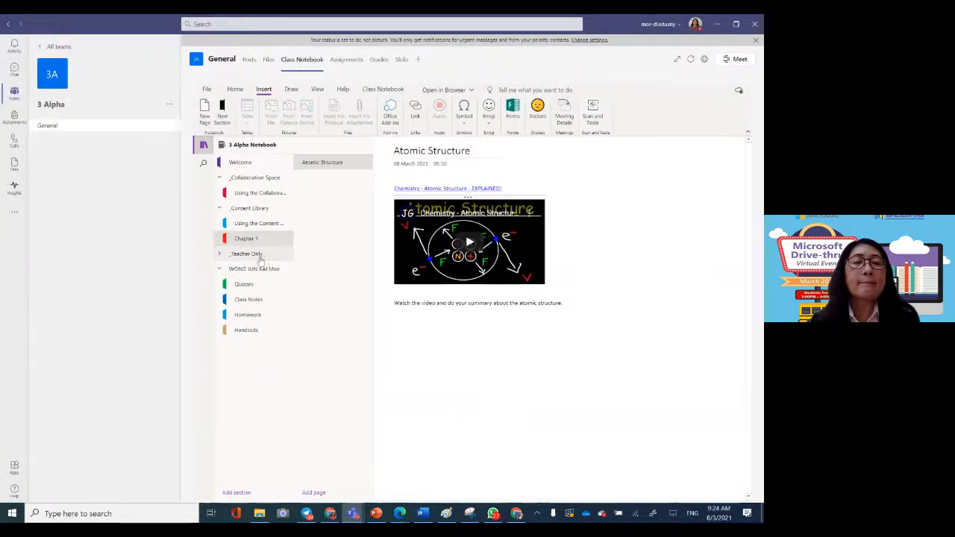
pyautogui.click(260, 256)
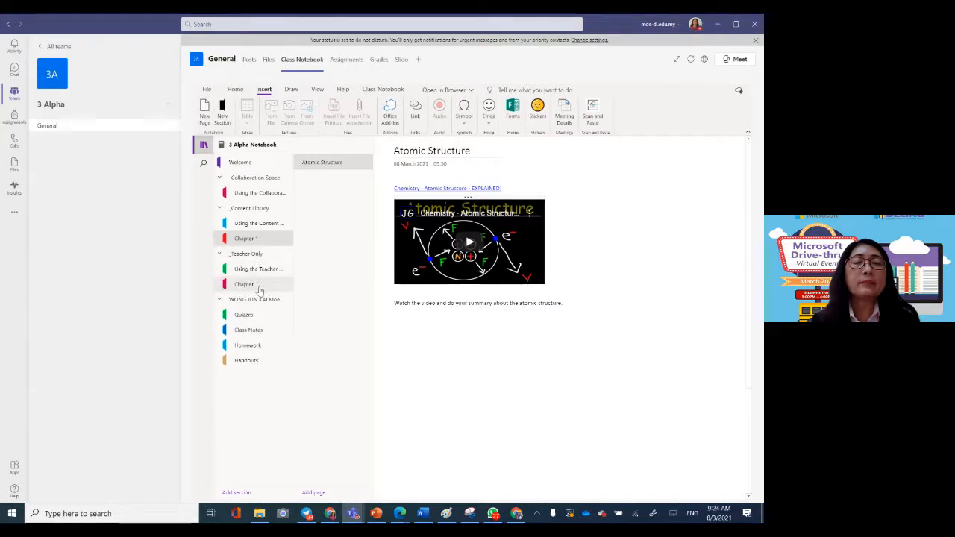
pyautogui.click(259, 288)
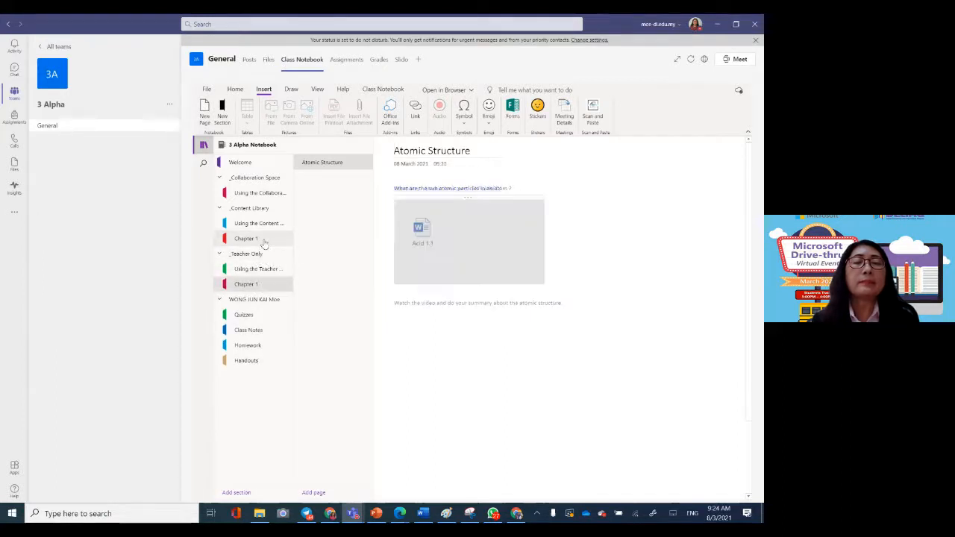
# Step: Open Chapter 1 in the Content Library and review the Class Notebook options for distributing a page
pyautogui.click(263, 240)
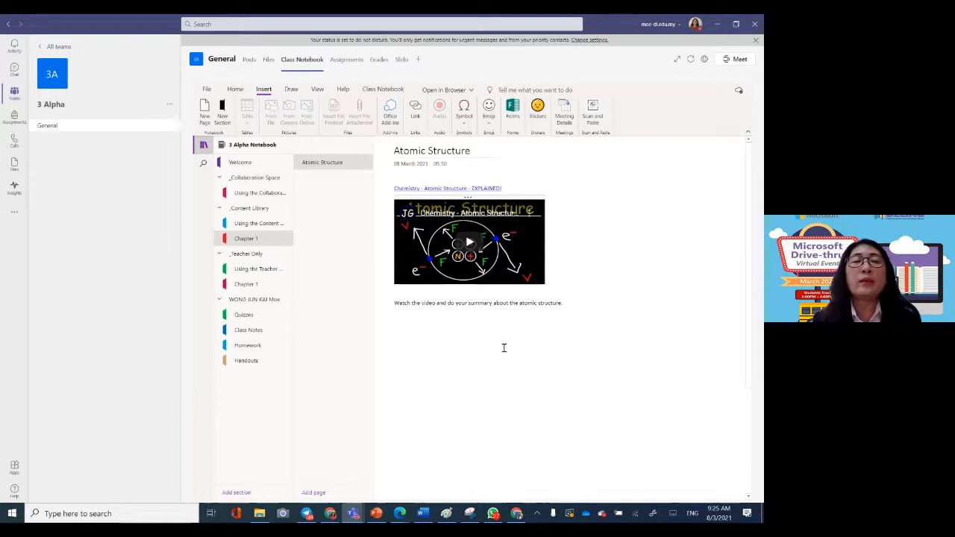
pyautogui.click(382, 90)
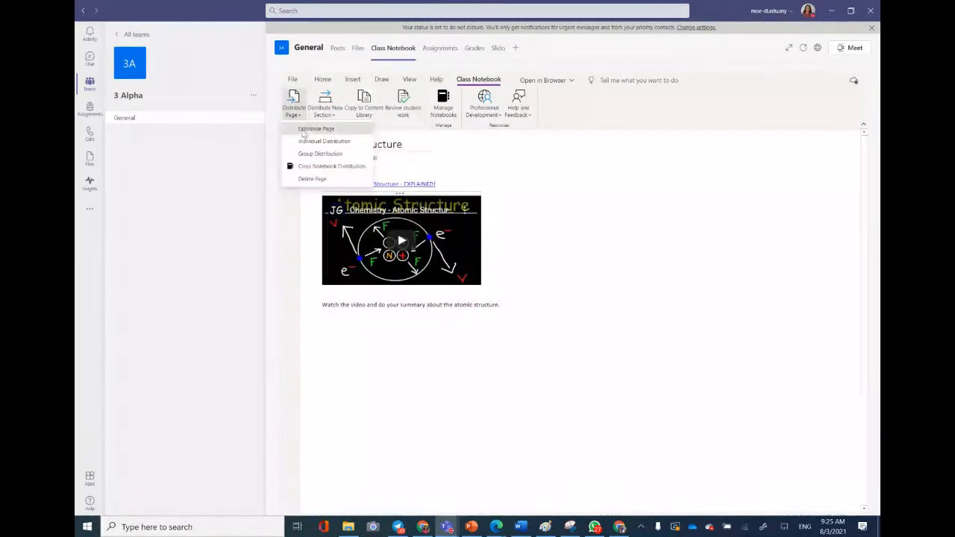
pyautogui.click(306, 141)
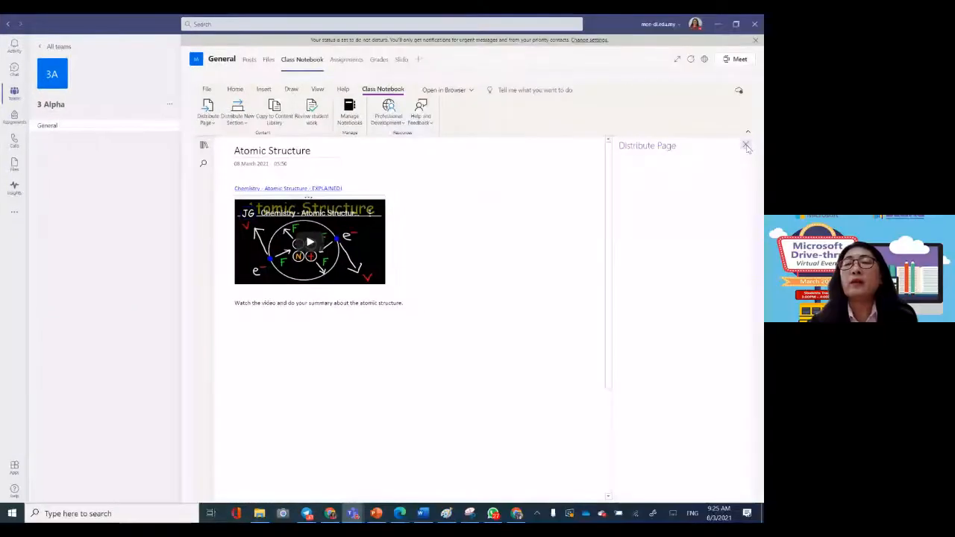
pyautogui.click(746, 146)
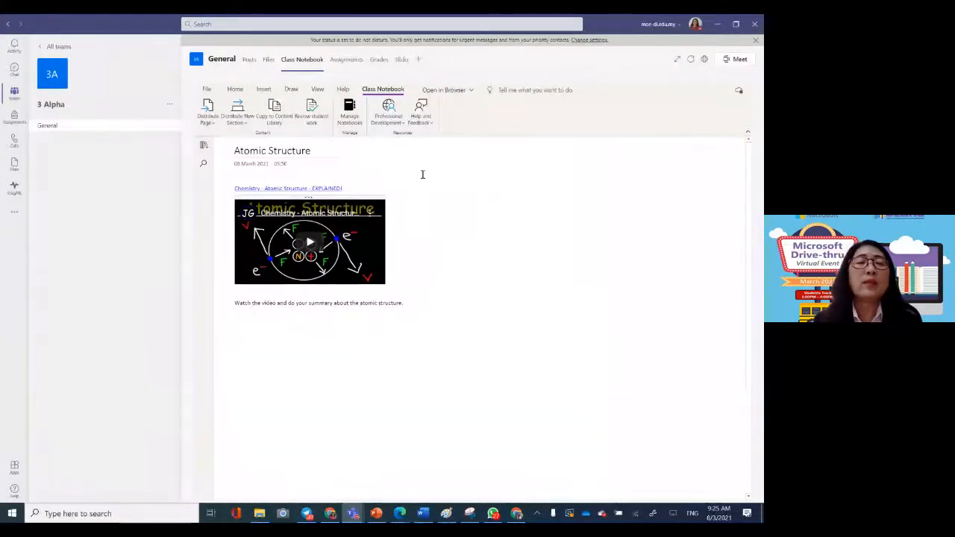
pyautogui.click(208, 112)
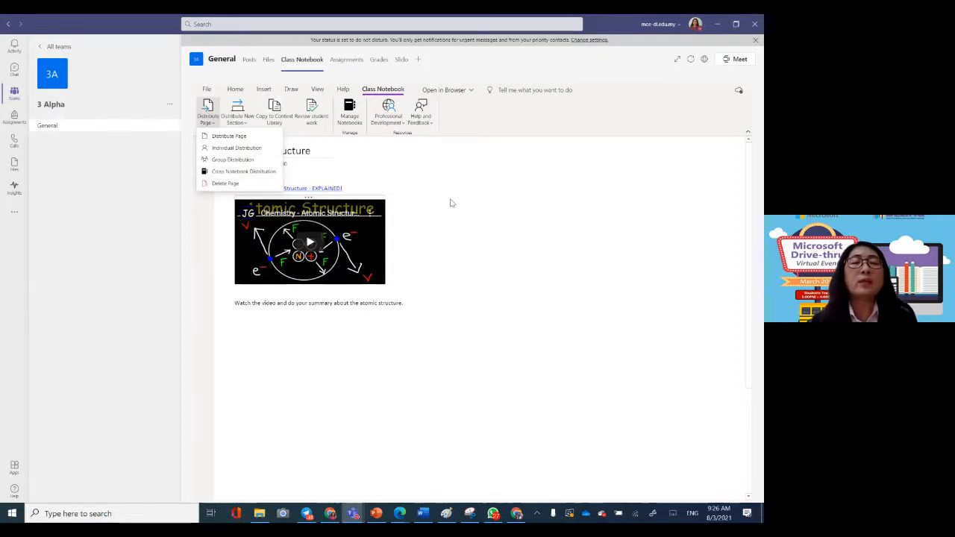
pyautogui.click(495, 215)
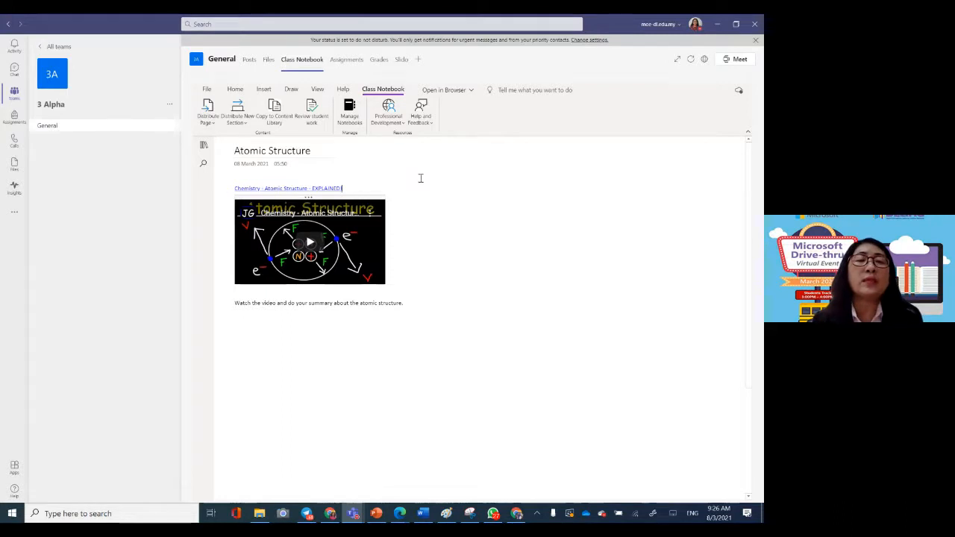
# Step: Start distributing the Content Library's Atomic Structure page, selecting and then deselecting Homework as the student section
pyautogui.click(208, 117)
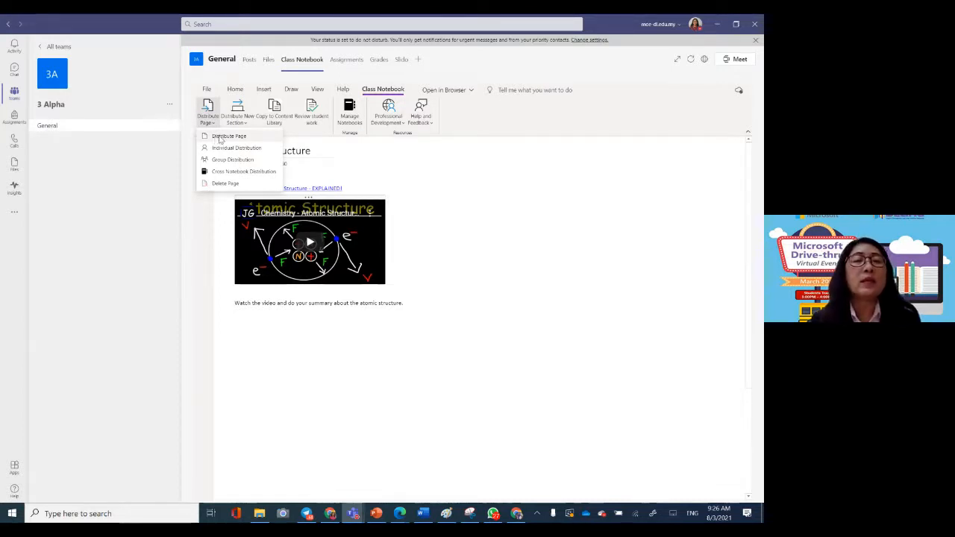
pyautogui.click(220, 138)
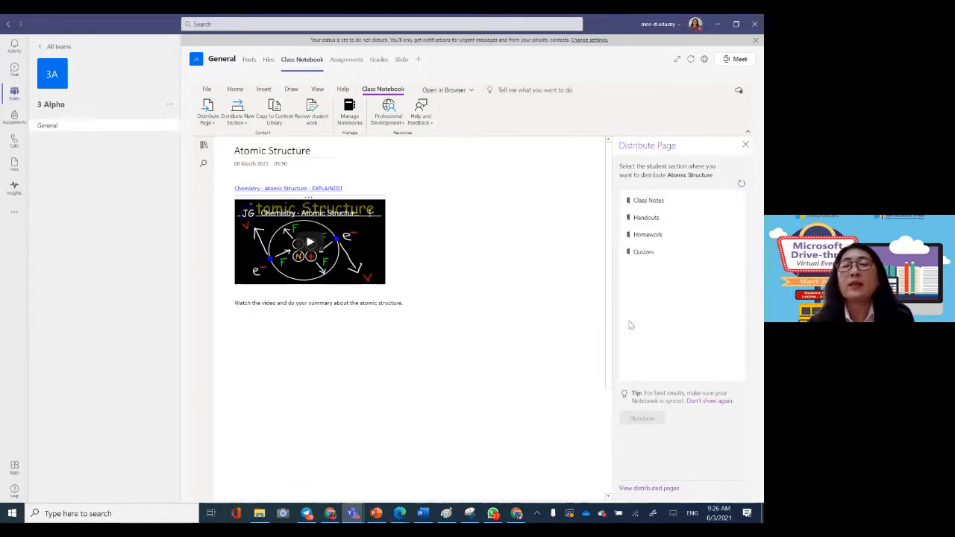
pyautogui.click(668, 237)
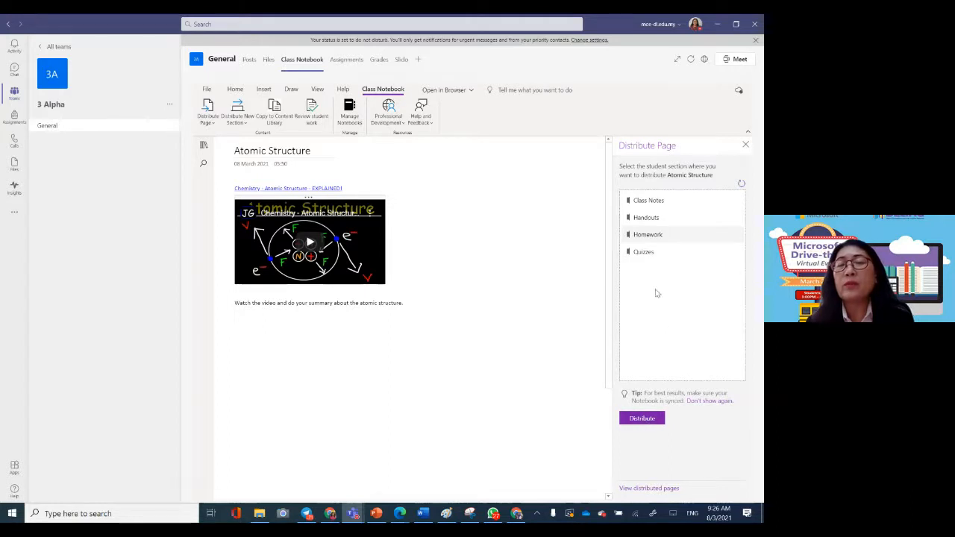
pyautogui.click(666, 239)
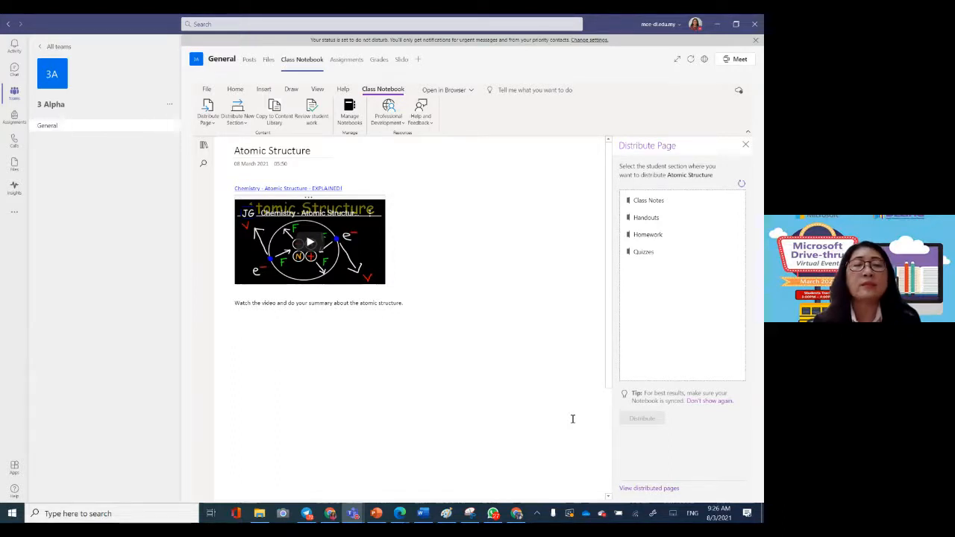
# Step: Open the student's Homework section in the teacher's notebook and compare it with the same section in the student's Edge window
pyautogui.click(203, 144)
pyautogui.click(262, 346)
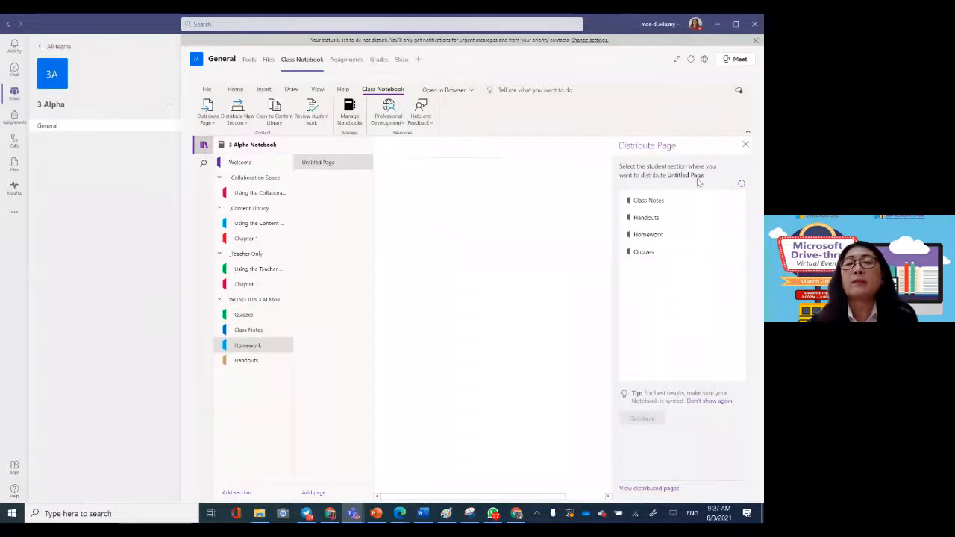
pyautogui.click(744, 145)
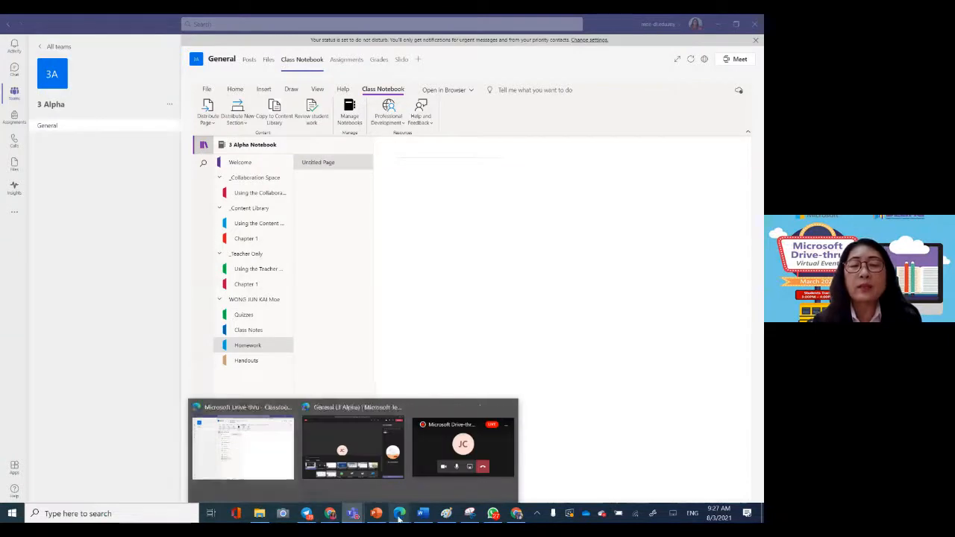
pyautogui.moveTo(399, 519)
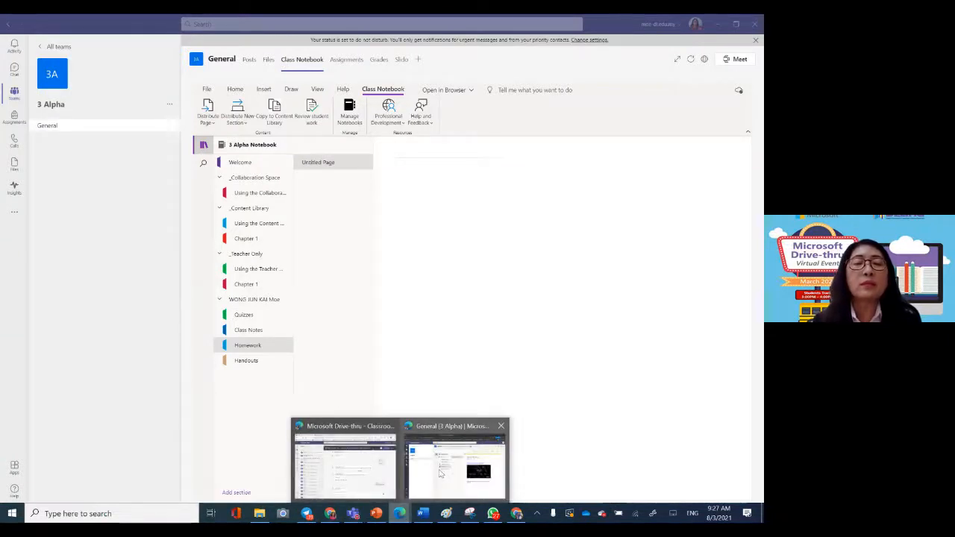
pyautogui.click(440, 473)
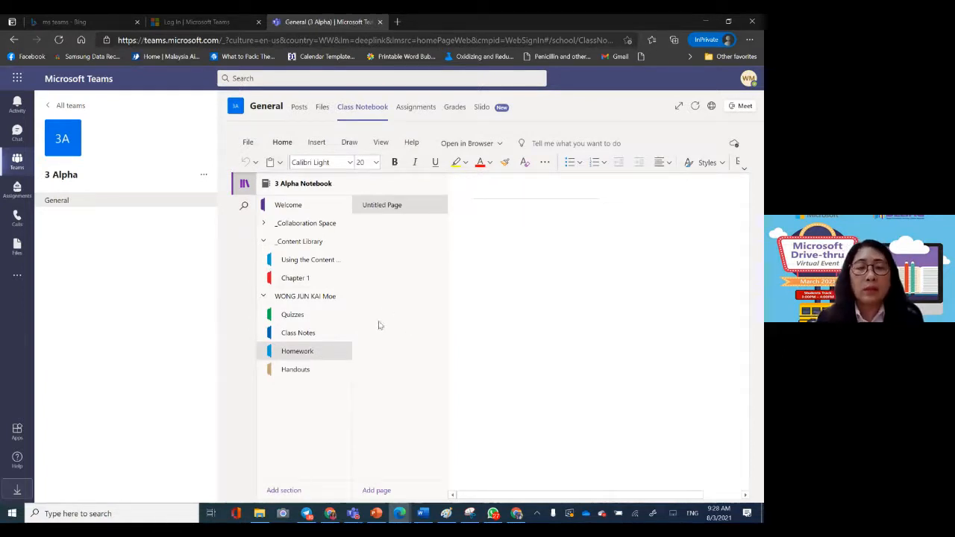
# Step: Return to the teacher's Teams window, collapse the student's notebook and open Chapter 1 under Teacher Only
pyautogui.moveTo(354, 516)
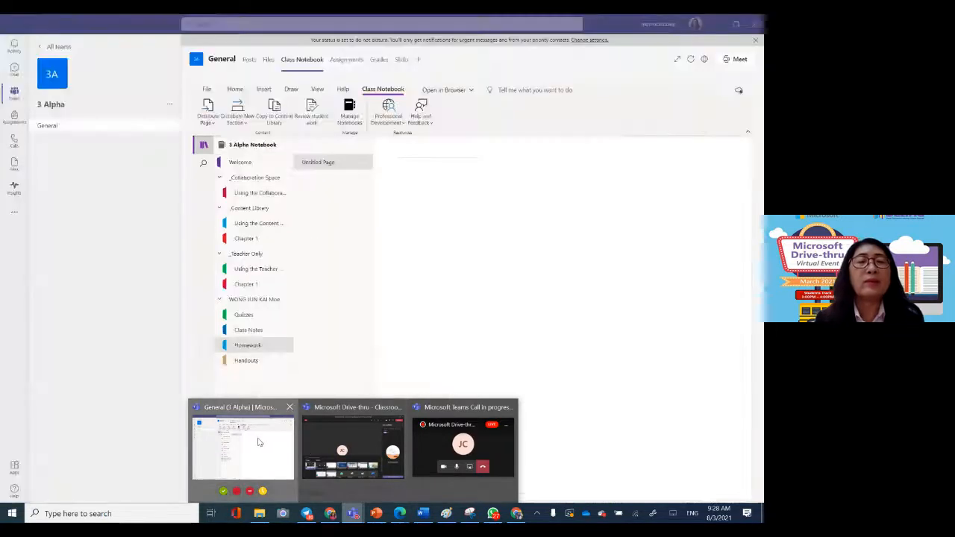
pyautogui.click(259, 442)
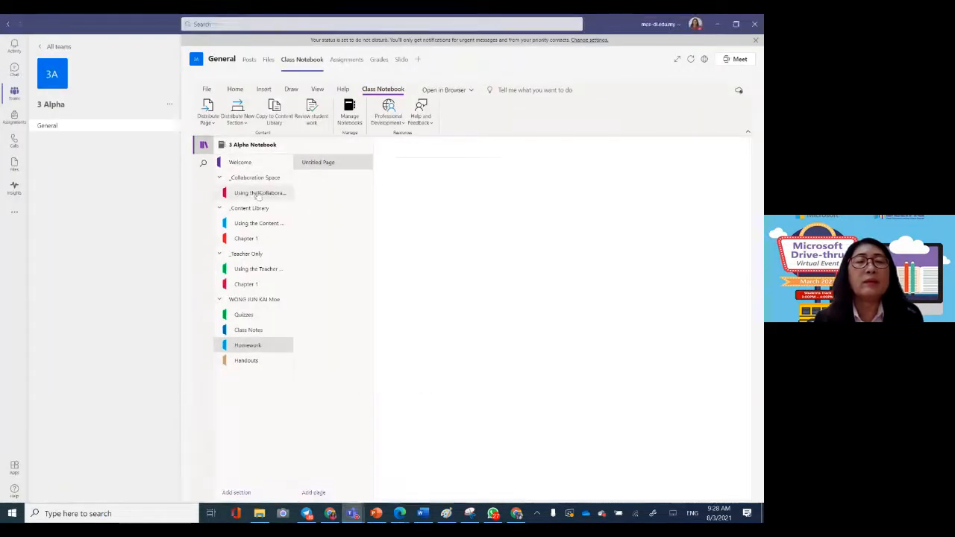
pyautogui.click(255, 256)
pyautogui.click(257, 257)
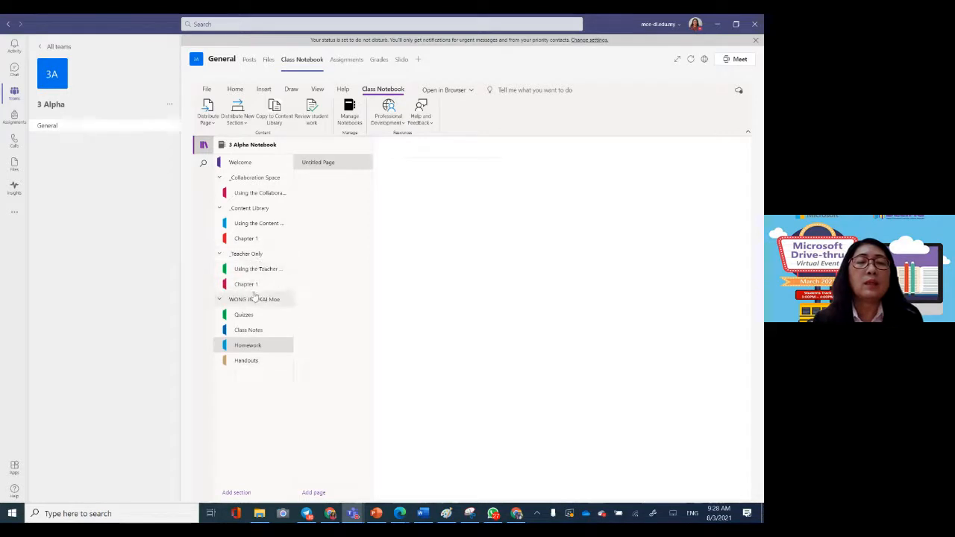
pyautogui.click(254, 299)
pyautogui.click(250, 284)
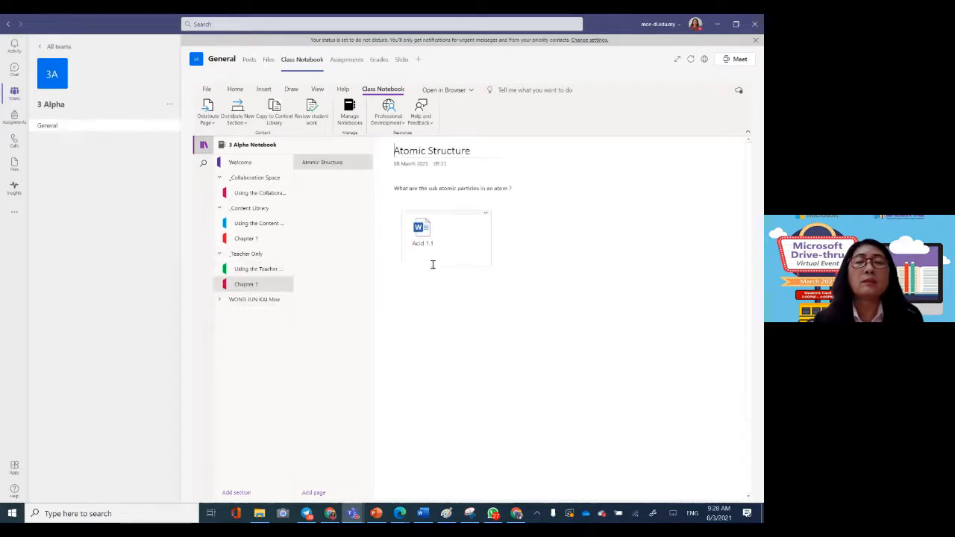
# Step: Distribute the teacher-only Atomic Structure page to the Homework section of all students
pyautogui.click(475, 313)
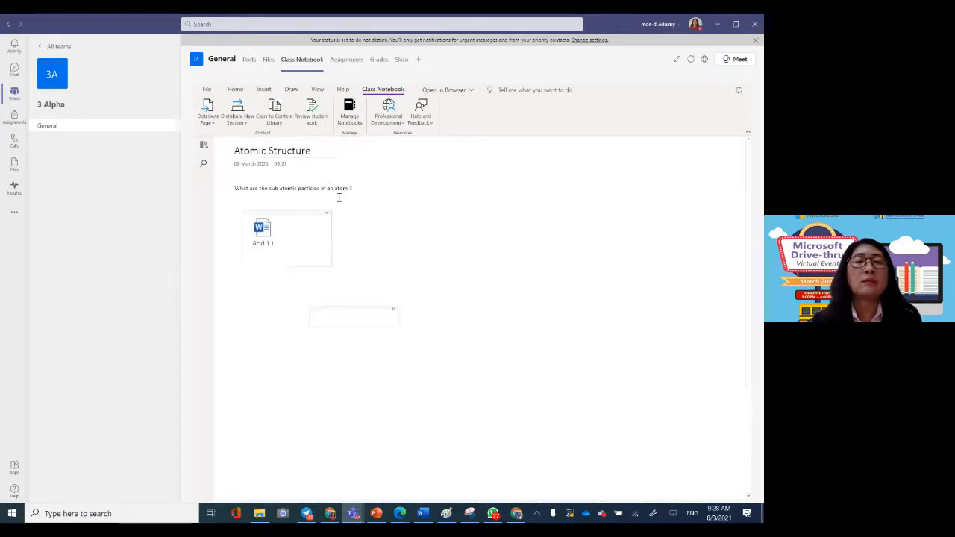
pyautogui.click(207, 113)
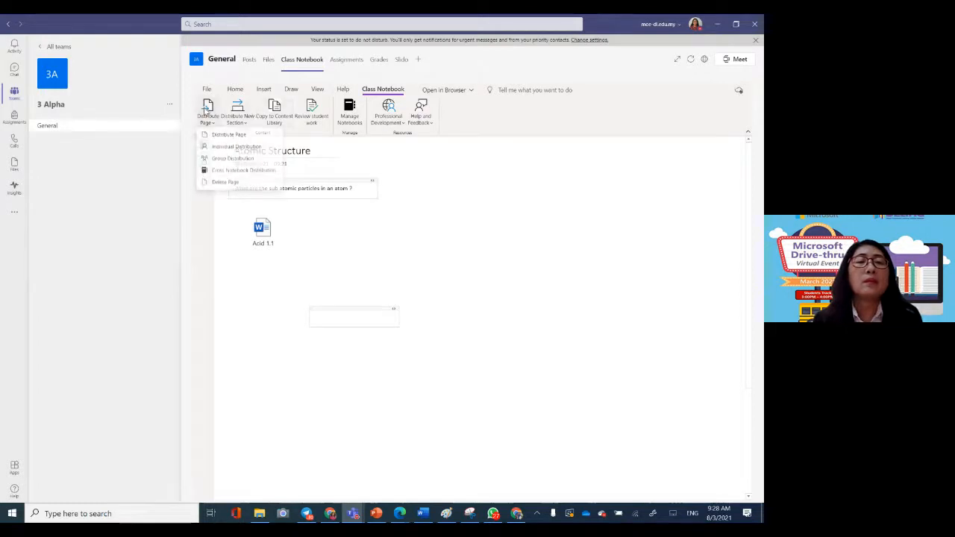
pyautogui.click(216, 136)
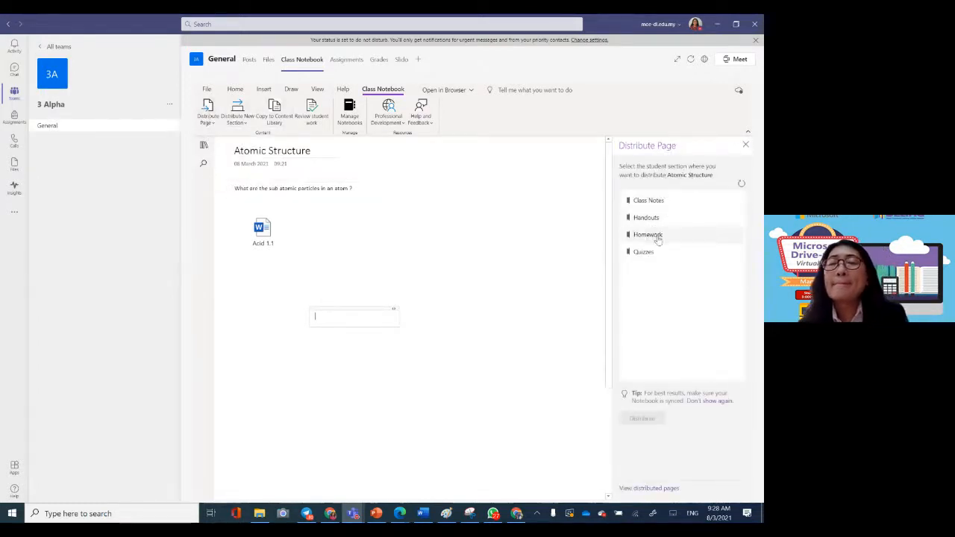
pyautogui.click(655, 238)
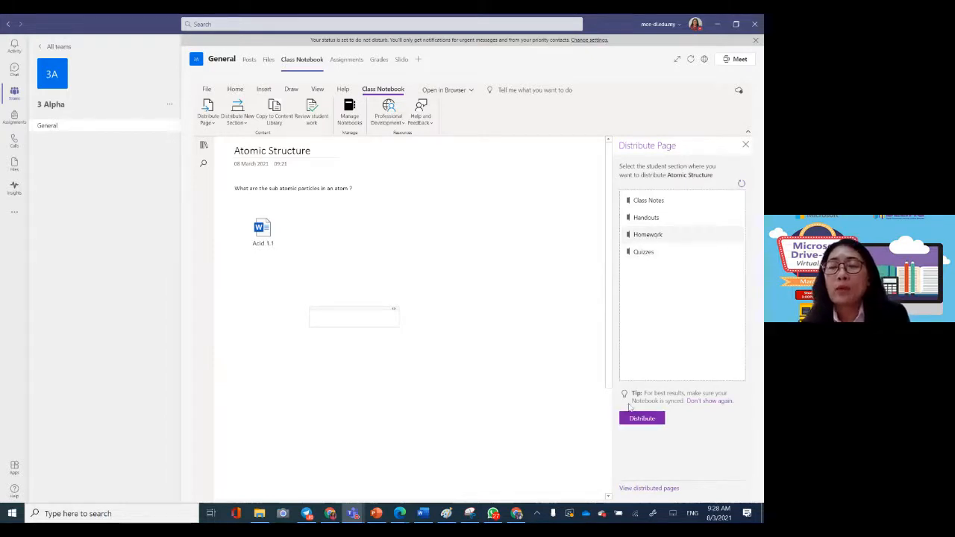
pyautogui.click(643, 419)
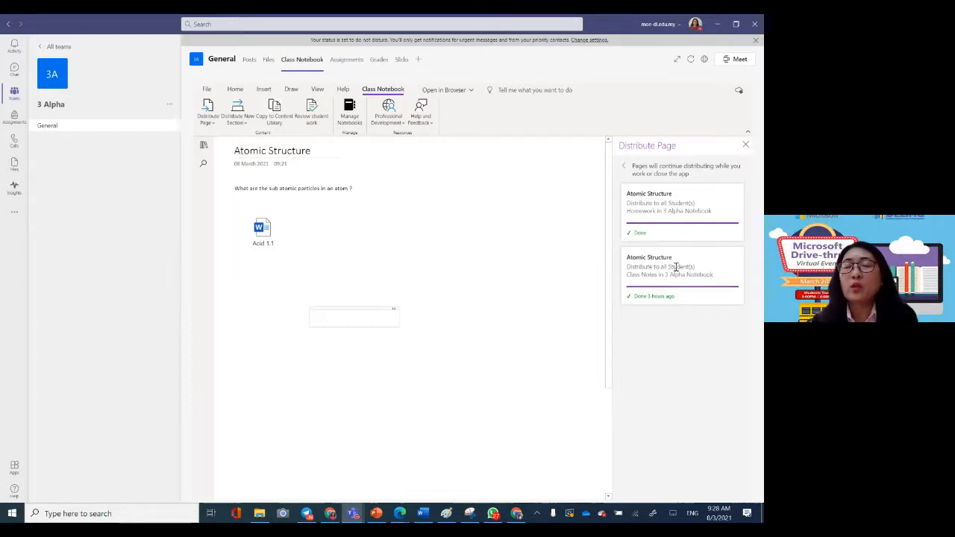
# Step: Open the Homework section of the student's notebook and permanently delete its Untitled Page
pyautogui.click(203, 145)
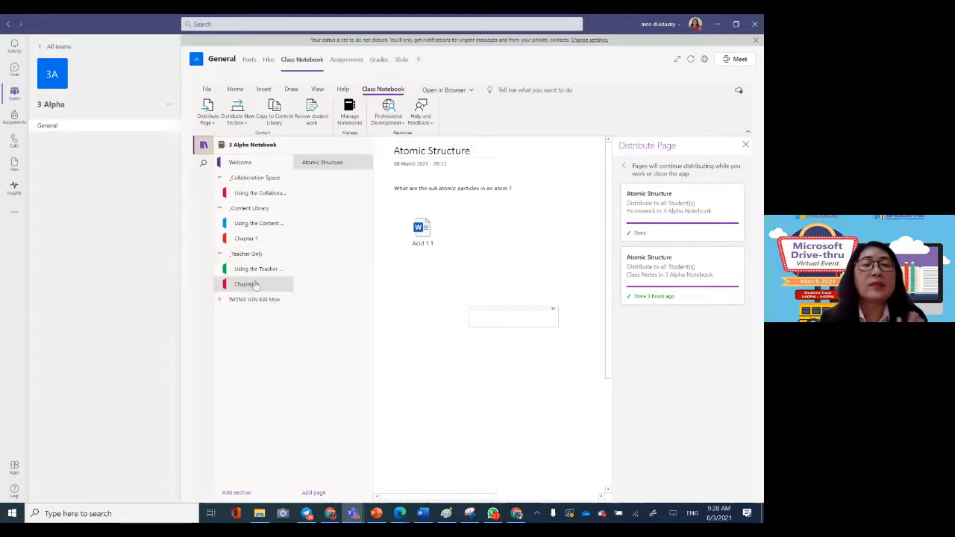
pyautogui.click(262, 299)
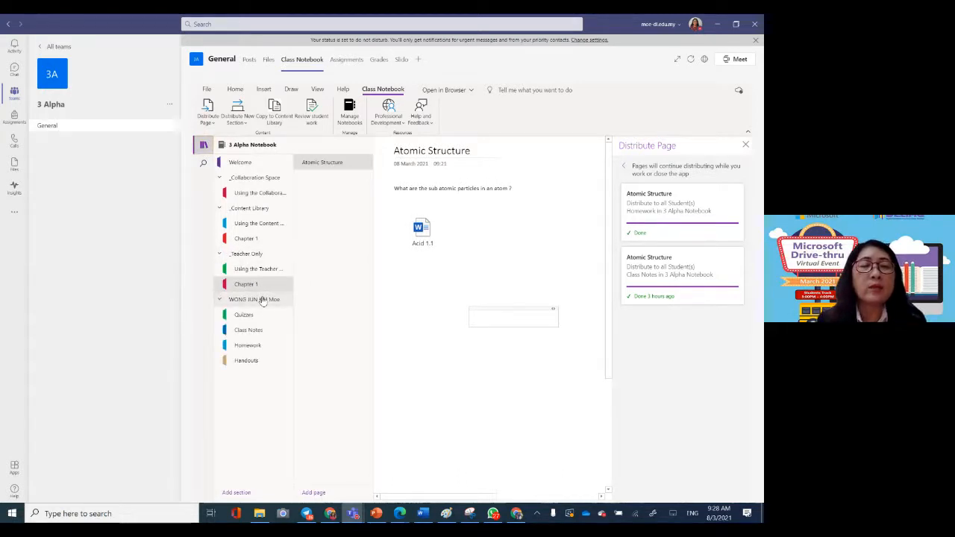
pyautogui.click(256, 346)
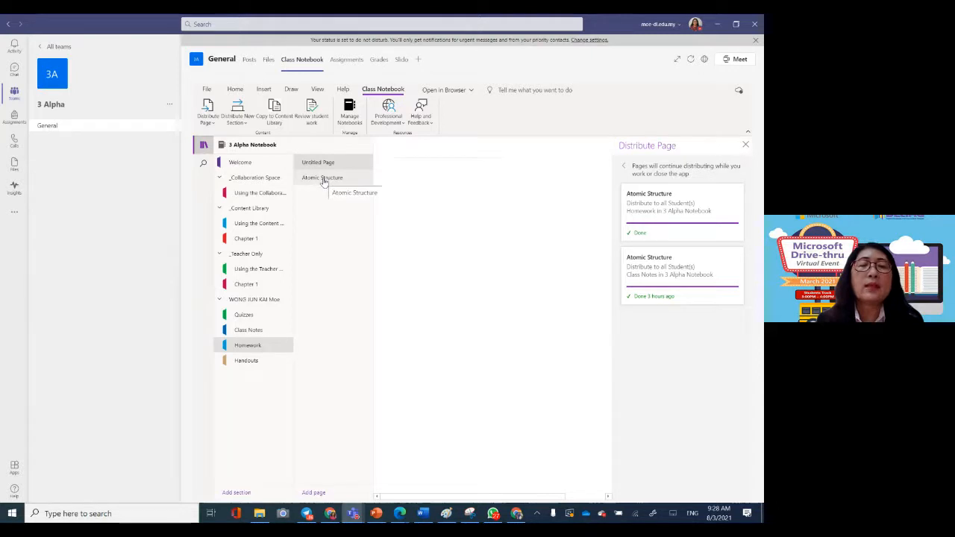
pyautogui.rightClick(355, 163)
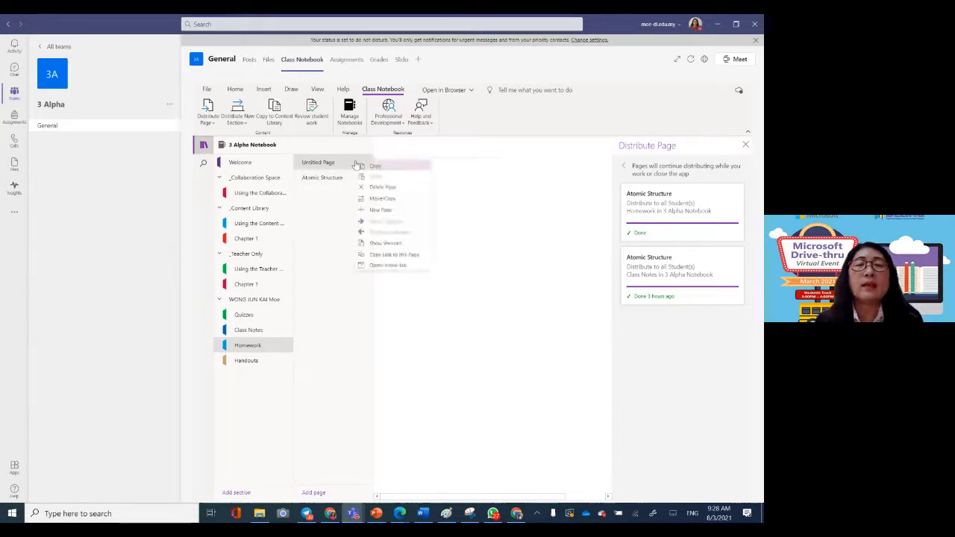
pyautogui.click(370, 189)
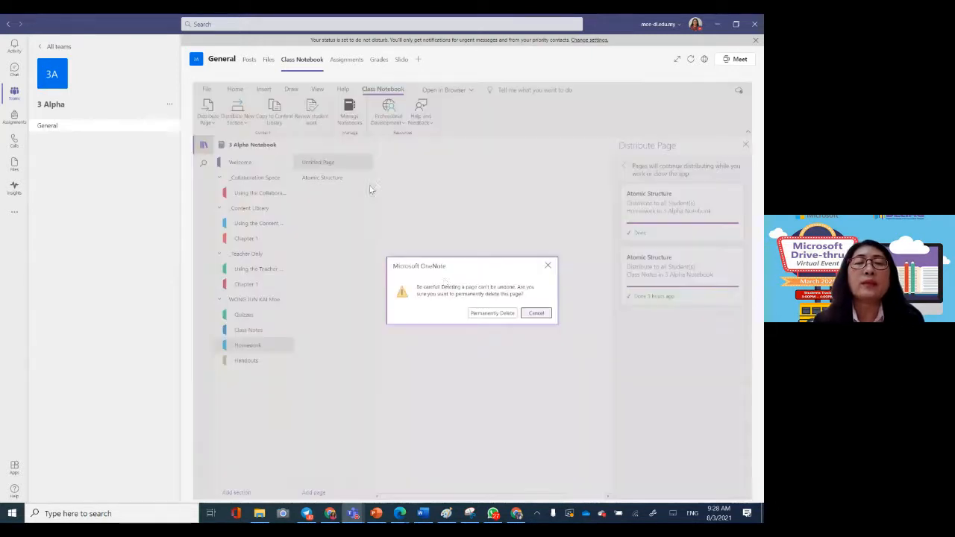
pyautogui.click(484, 311)
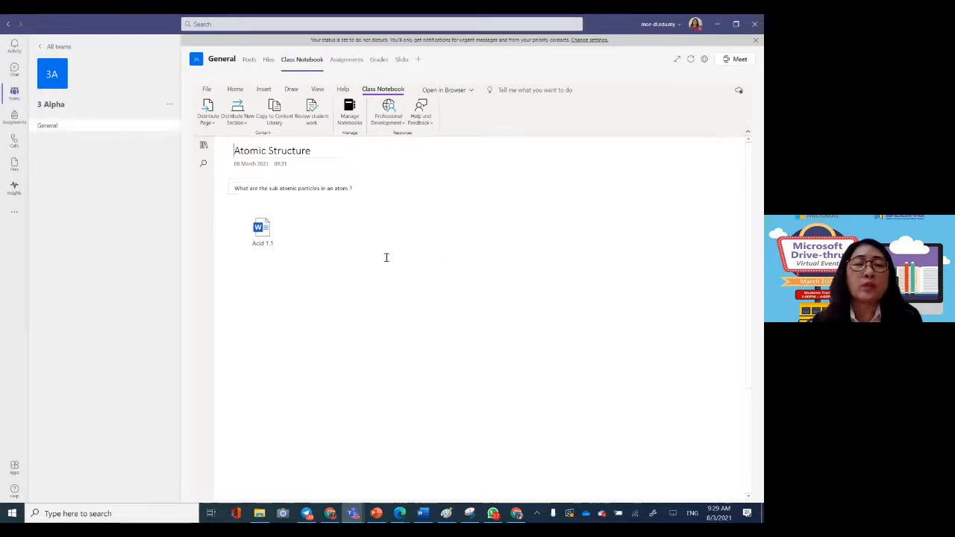
pyautogui.click(273, 247)
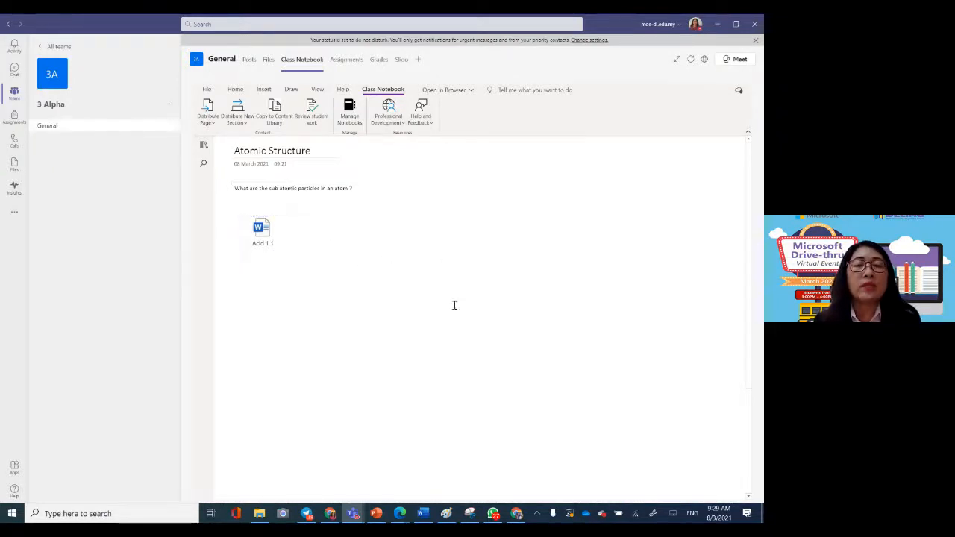
# Step: Show the notebook sections and compare the student's Homework section with the same section in the student's Edge window
pyautogui.click(203, 148)
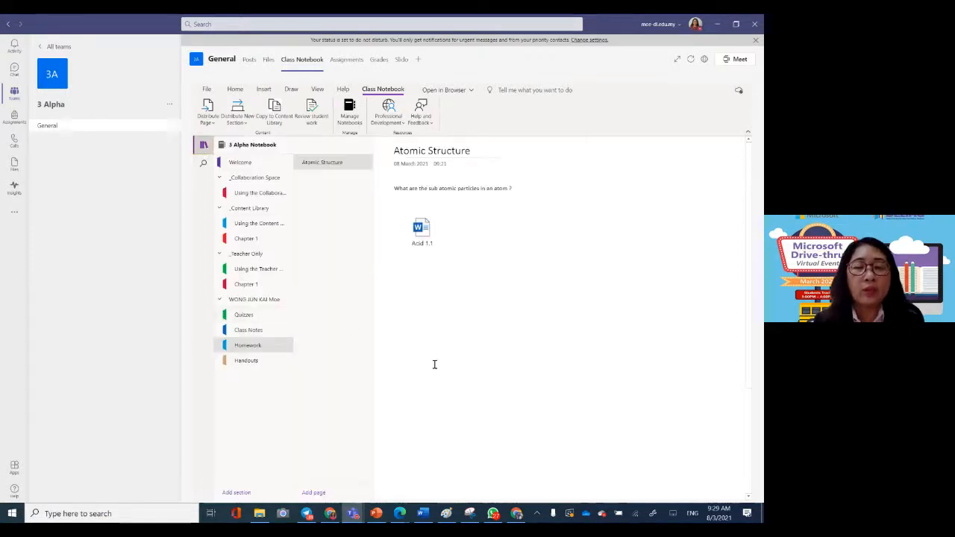
pyautogui.click(401, 514)
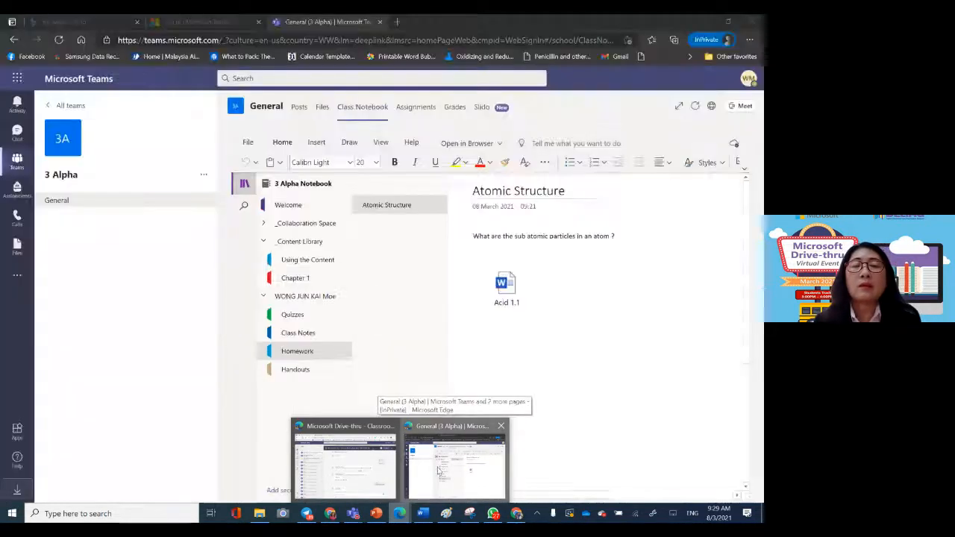
pyautogui.click(447, 466)
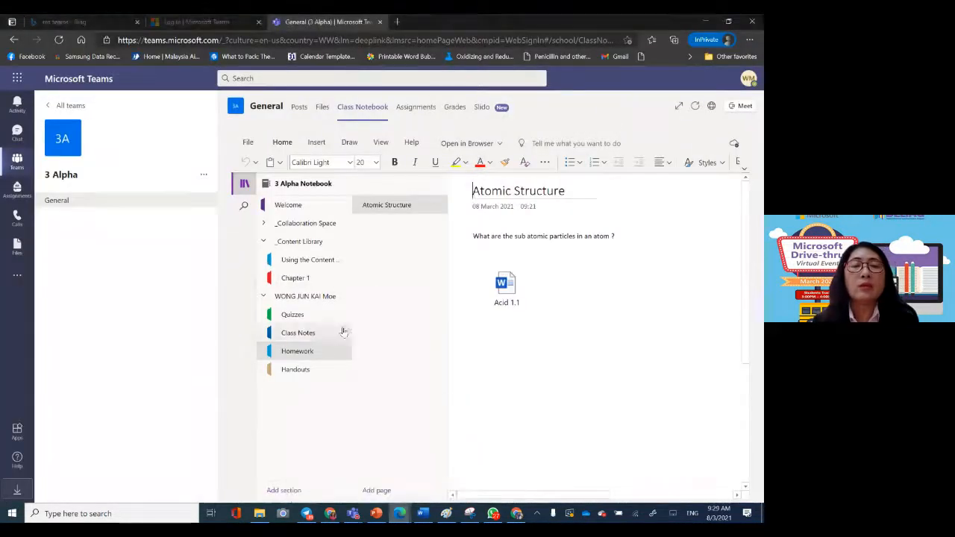
pyautogui.click(306, 300)
pyautogui.click(306, 300)
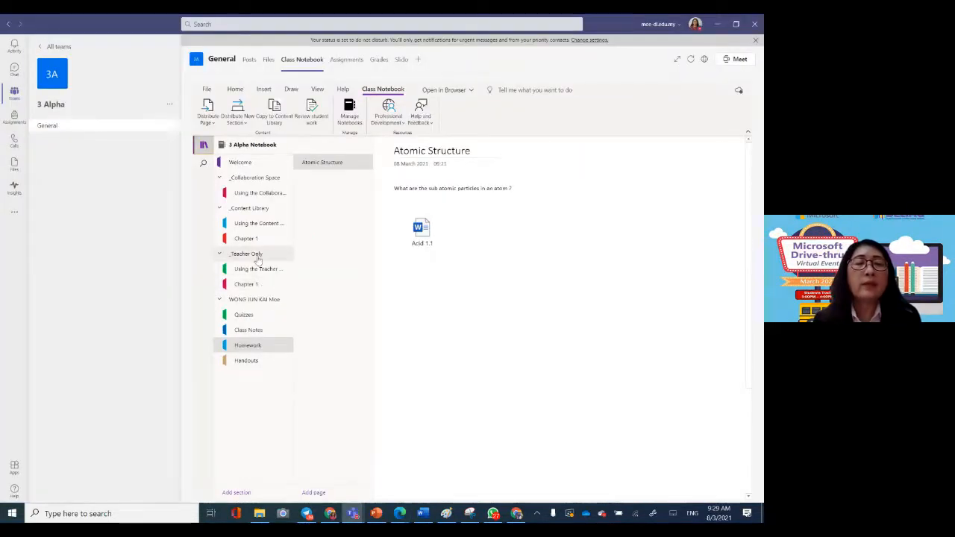
# Step: Return to the teacher's Teams window and open the Atomic Structure page in Chapter 1 under Teacher Only
pyautogui.click(257, 255)
pyautogui.click(260, 255)
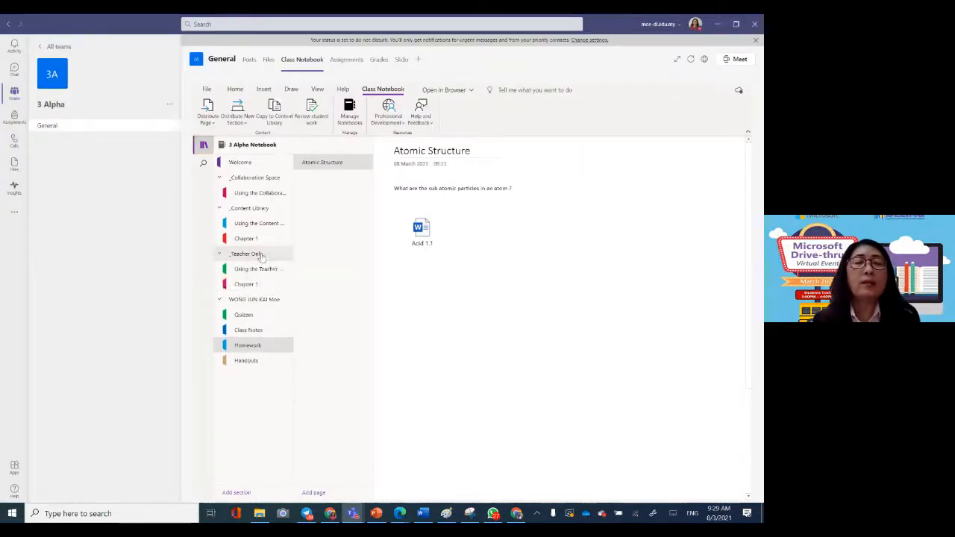
pyautogui.click(260, 287)
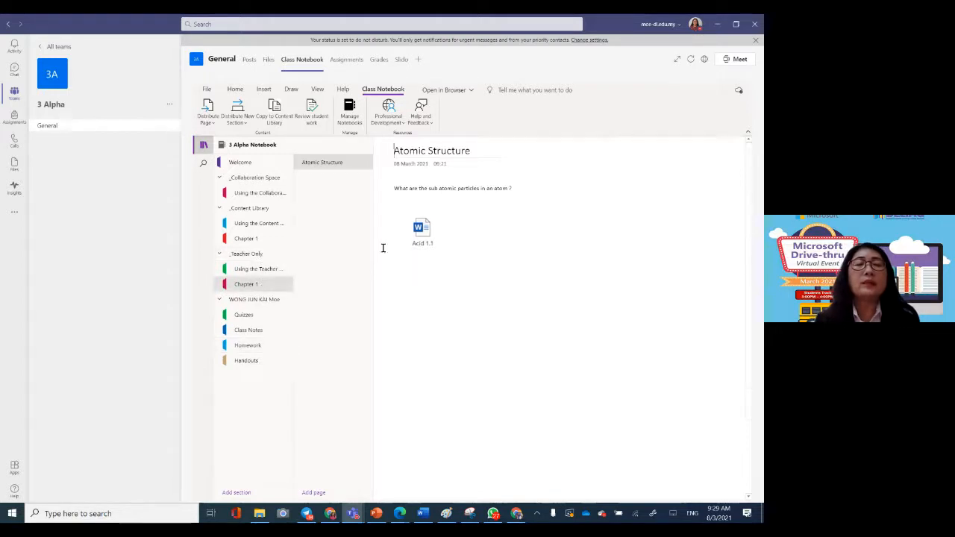
pyautogui.click(574, 267)
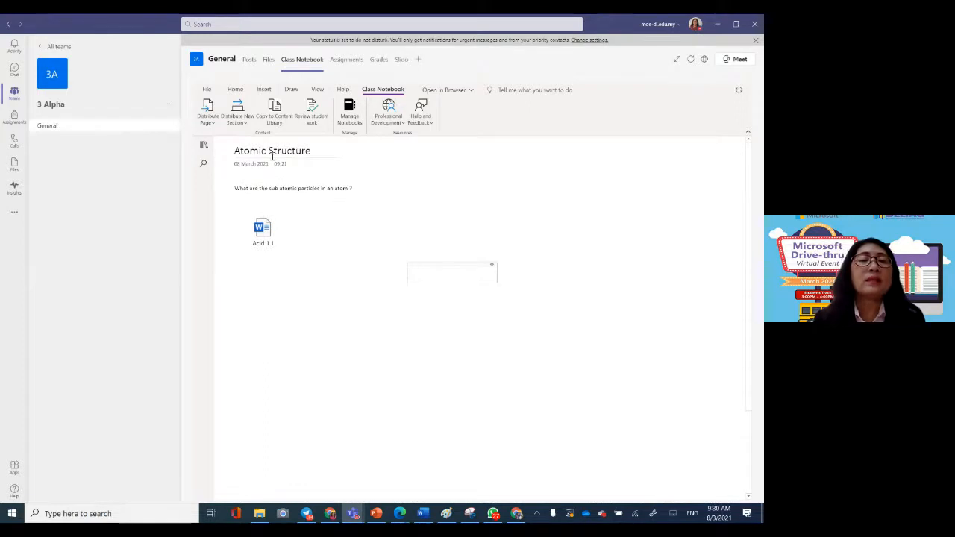
# Step: Distribute the Atomic Structure page across notebooks to the students' Handouts section in 3 CEMERLANG Notebook and tray 1 Notebook
pyautogui.click(207, 112)
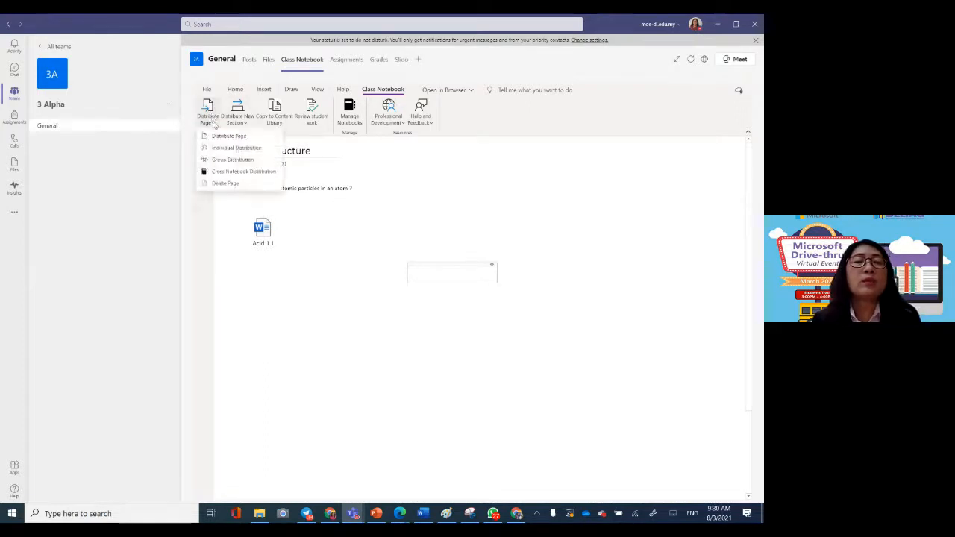
pyautogui.click(237, 171)
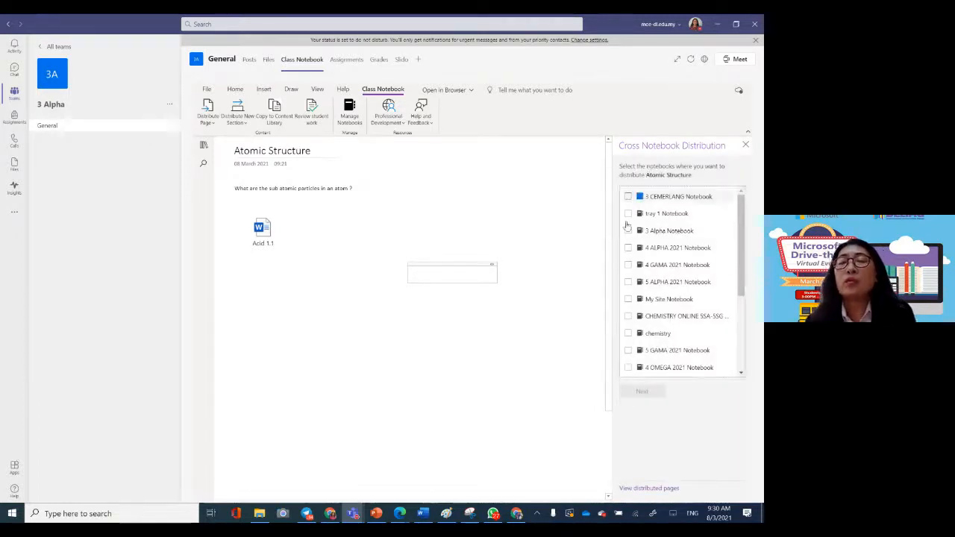
pyautogui.moveTo(626, 226); pyautogui.dragTo(629, 298)
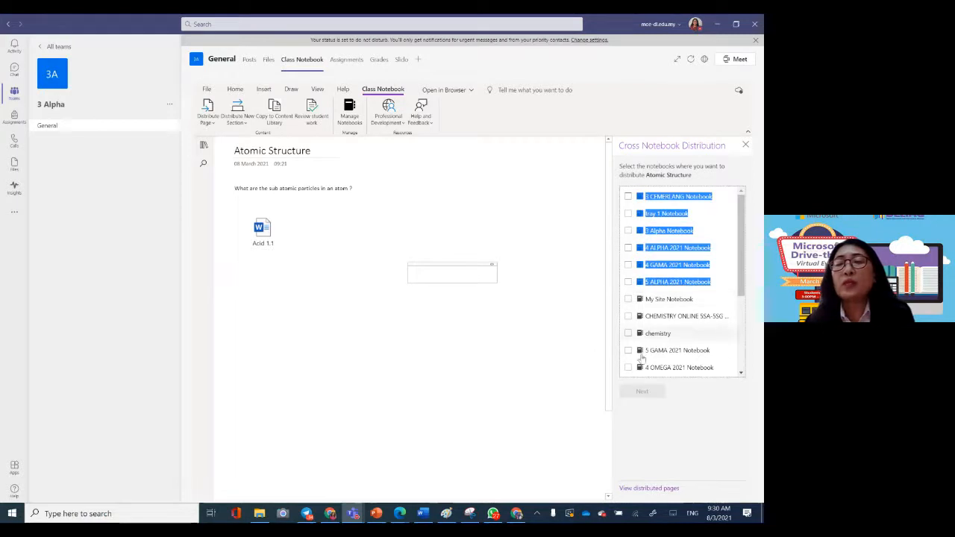
pyautogui.click(564, 211)
pyautogui.click(735, 394)
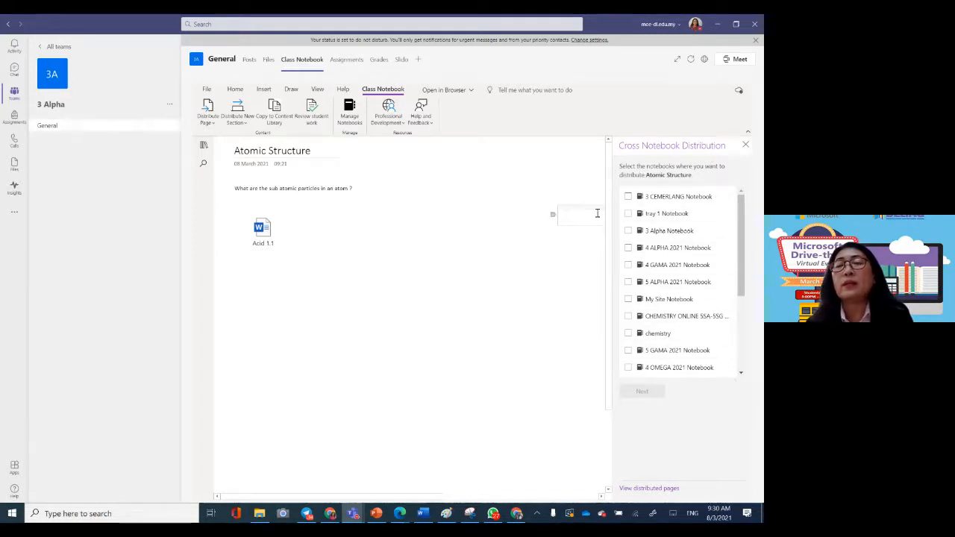
pyautogui.click(628, 197)
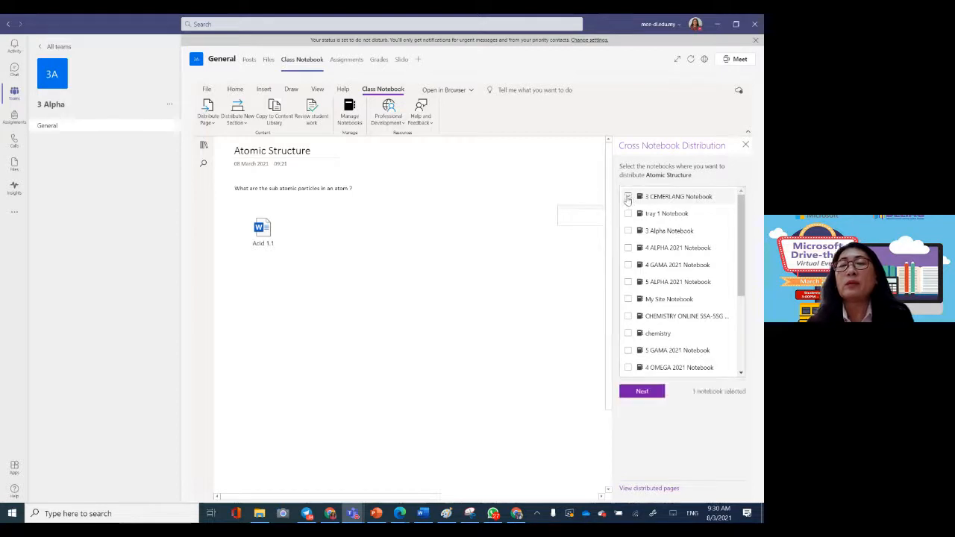
pyautogui.click(627, 214)
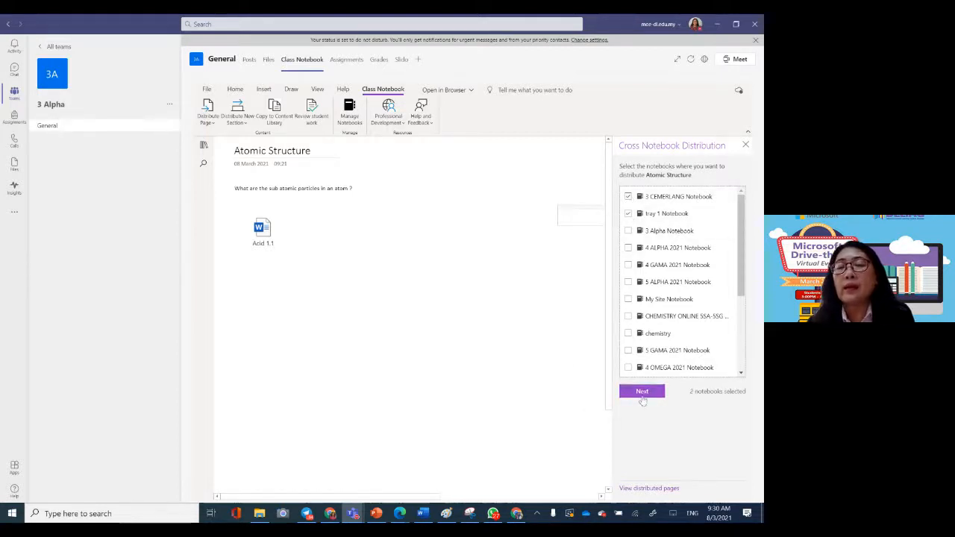
pyautogui.click(641, 396)
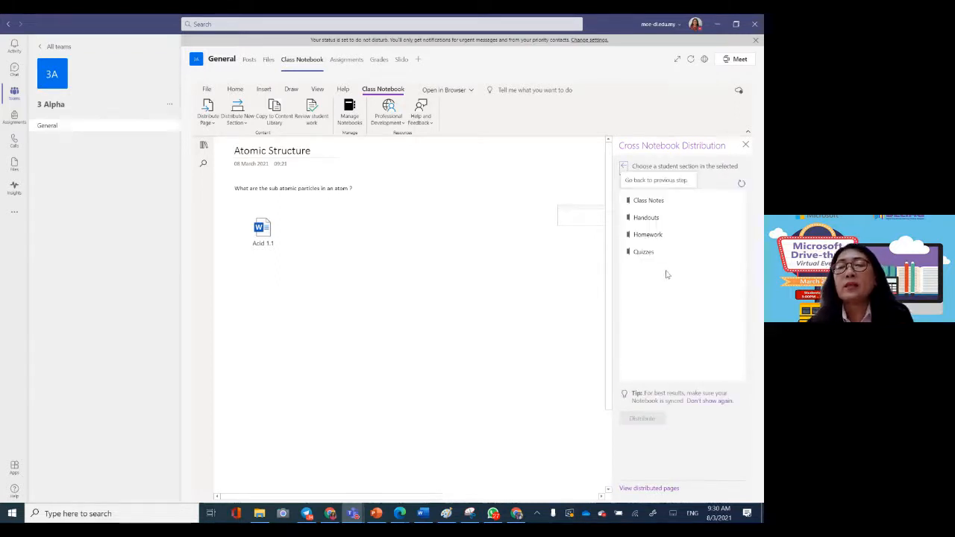
pyautogui.click(652, 220)
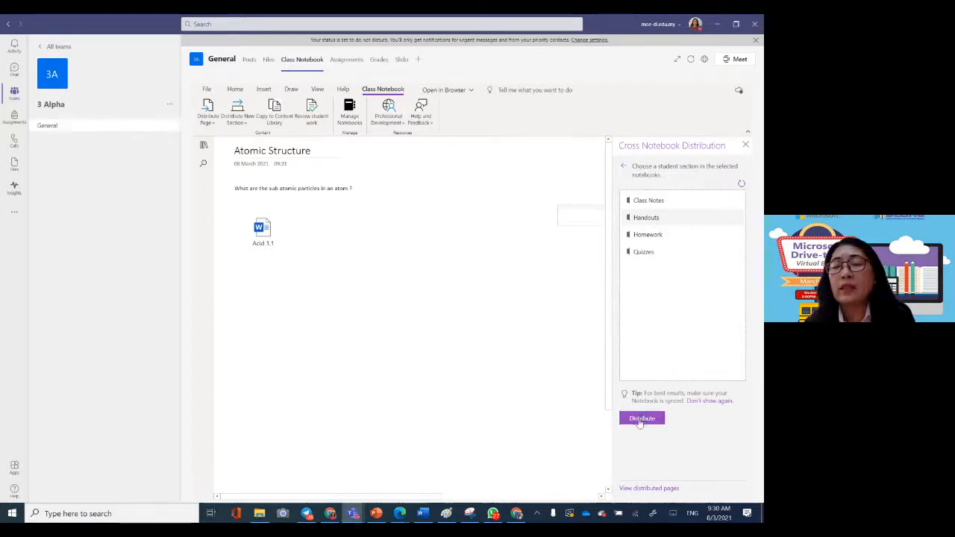
pyautogui.click(639, 421)
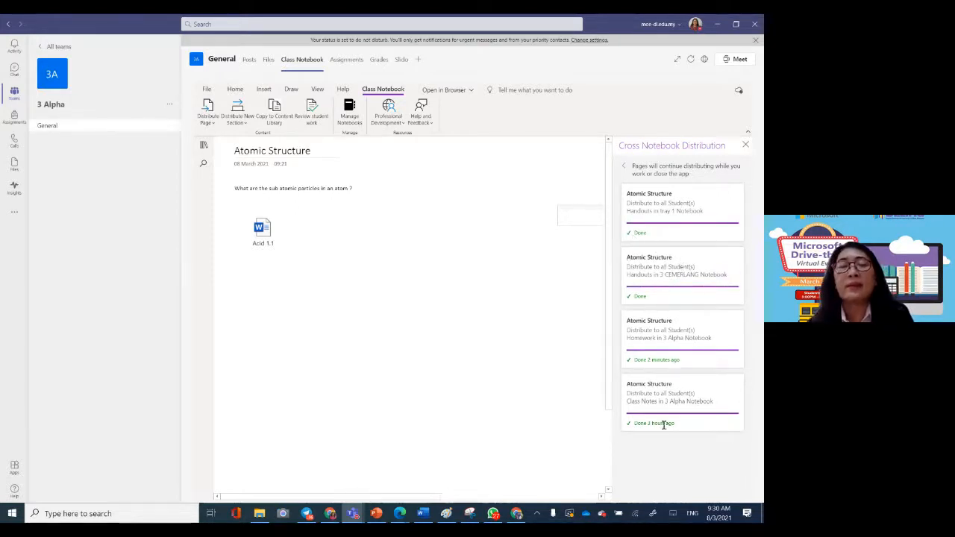
# Step: Open the 3 Beta team's Class Notebook and view the Homework section in the student's notebook
pyautogui.click(15, 96)
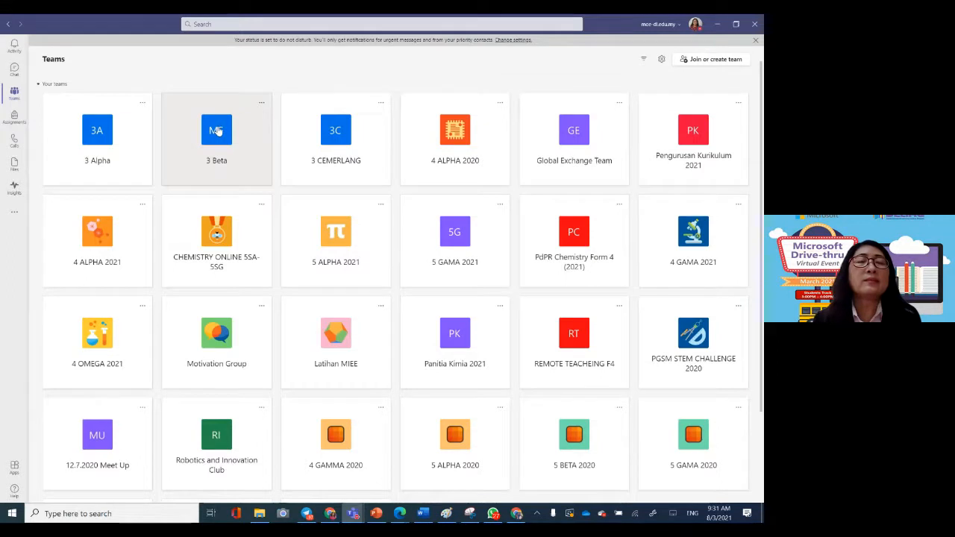
pyautogui.click(216, 130)
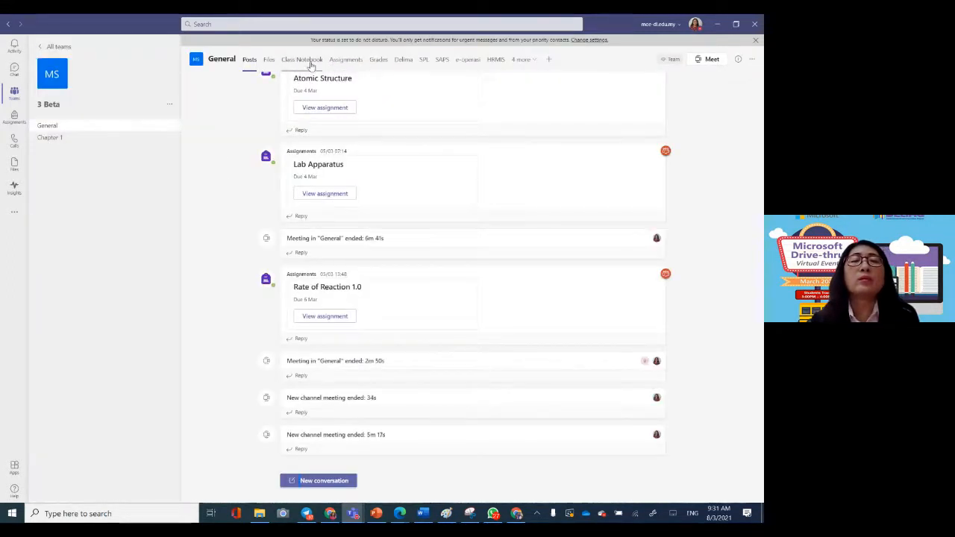
pyautogui.click(305, 63)
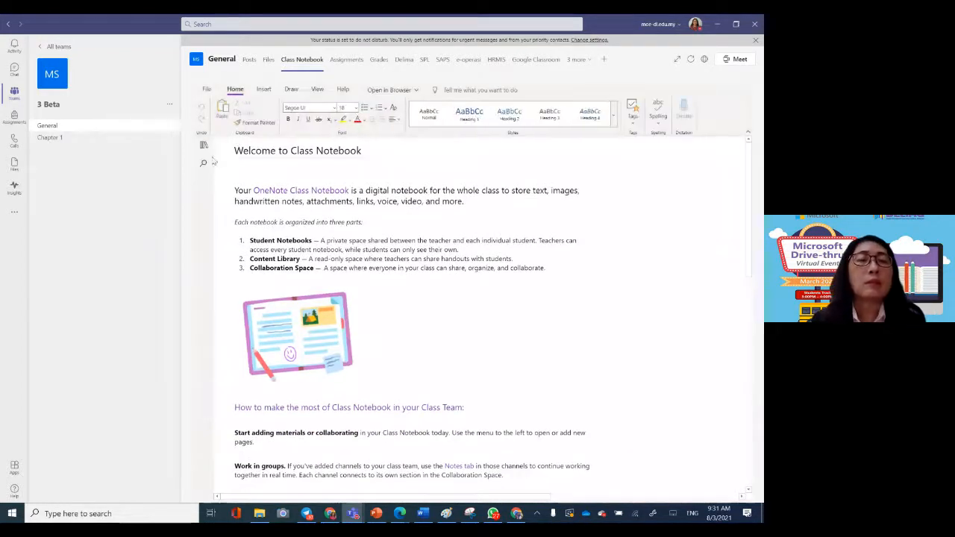
pyautogui.click(203, 147)
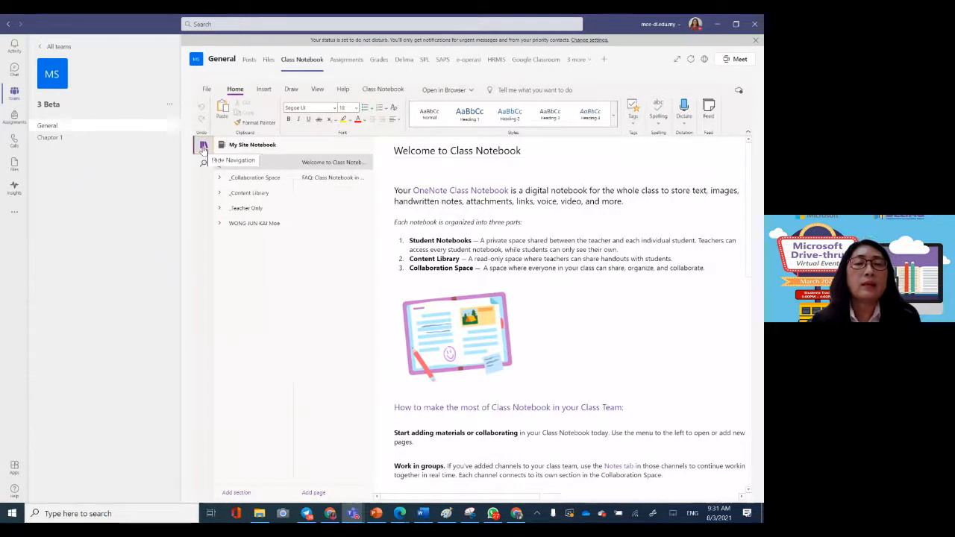
pyautogui.click(264, 225)
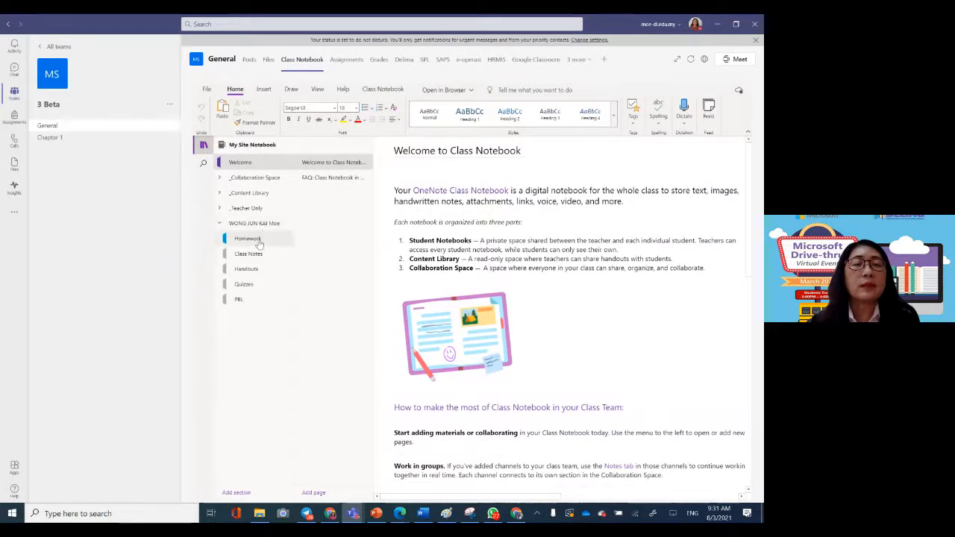
pyautogui.click(257, 243)
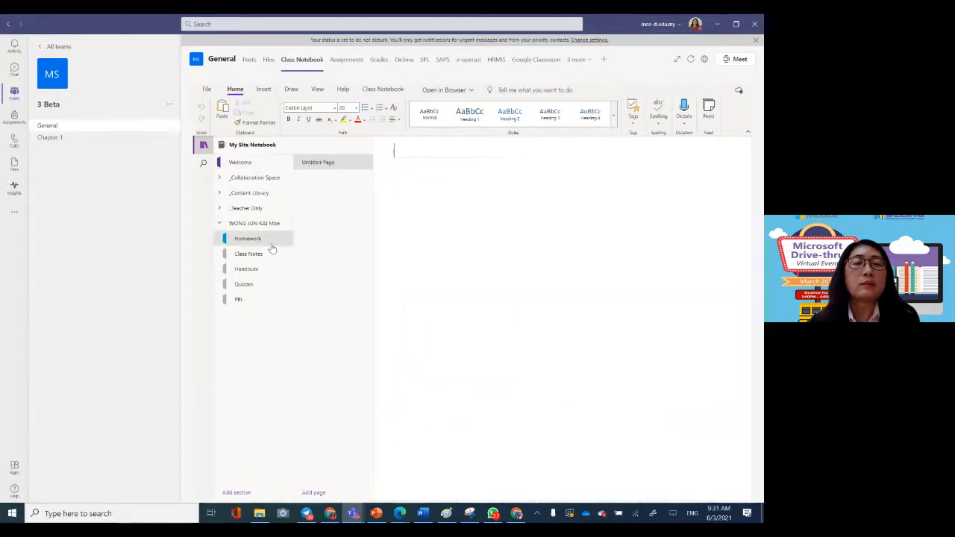
# Step: Open the 3 CEMERLANG team's Class Notebook and show its list of sections
pyautogui.click(14, 93)
pyautogui.click(341, 144)
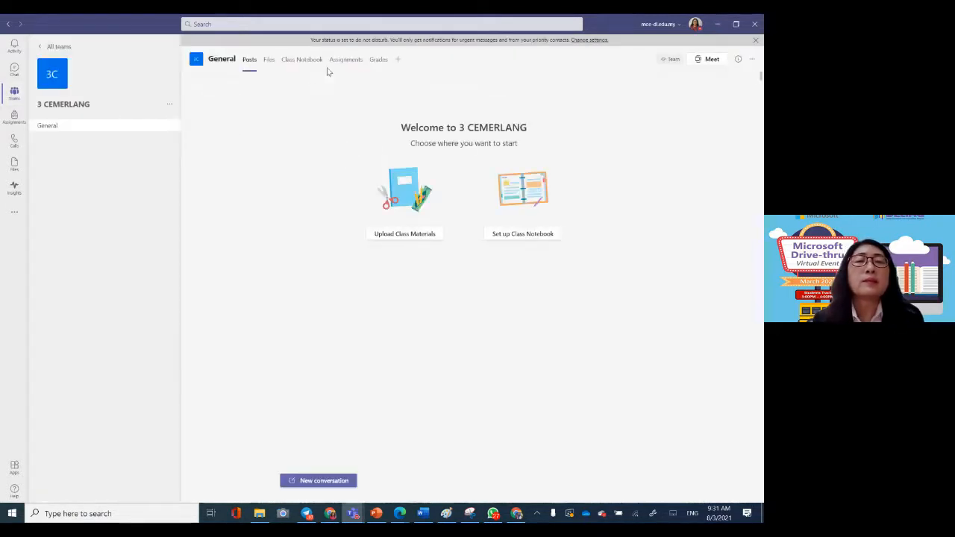
pyautogui.click(309, 61)
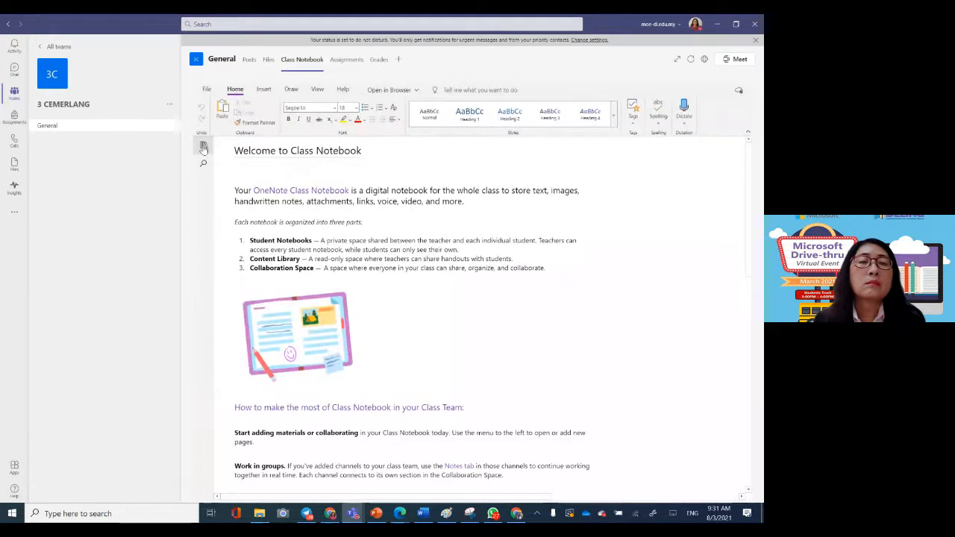
pyautogui.click(203, 147)
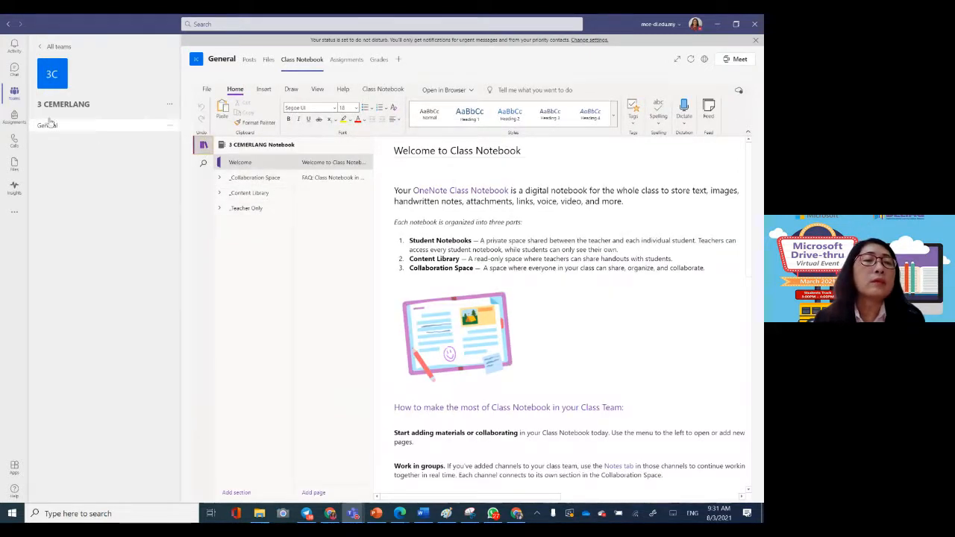
# Step: Return to the 3 Alpha team's Class Notebook and open the Homework section in the student's notebook
pyautogui.click(13, 95)
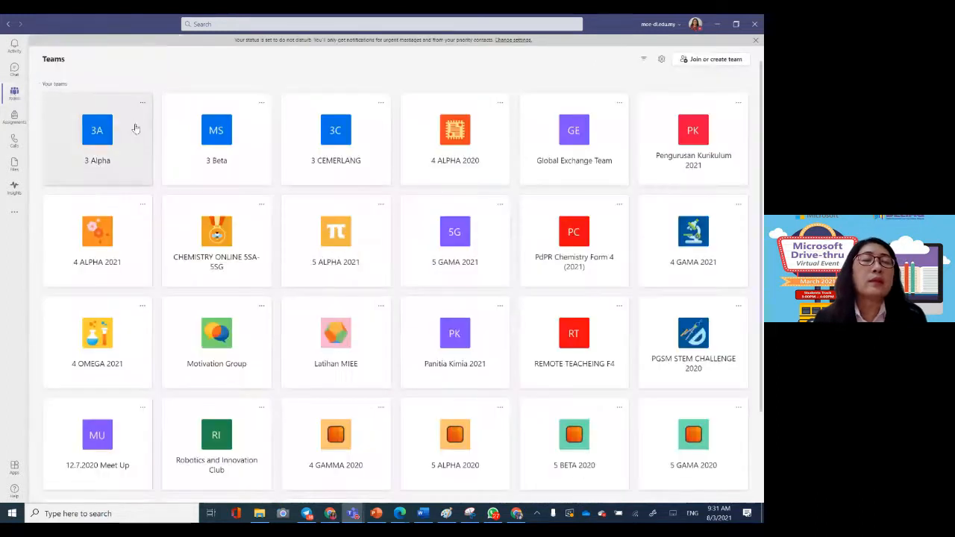
pyautogui.click(107, 131)
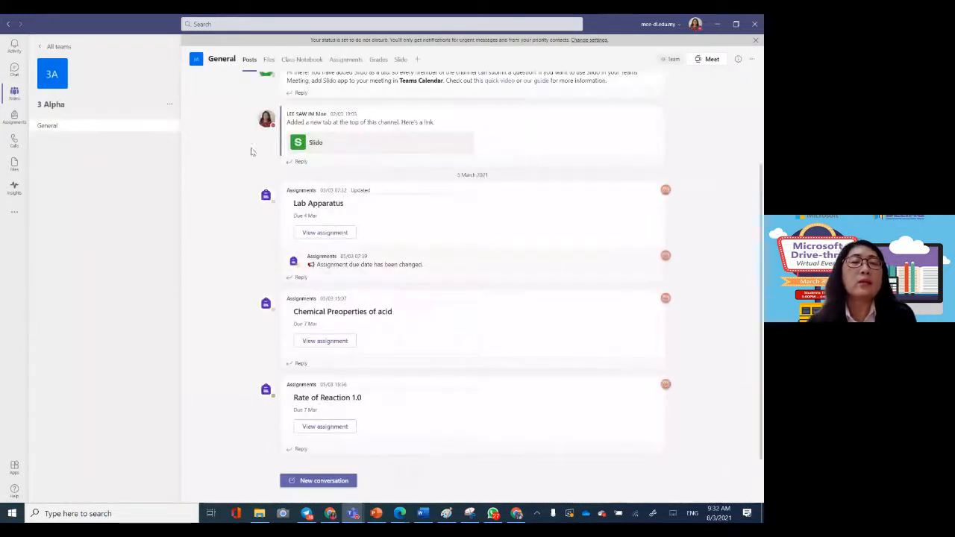
pyautogui.click(315, 63)
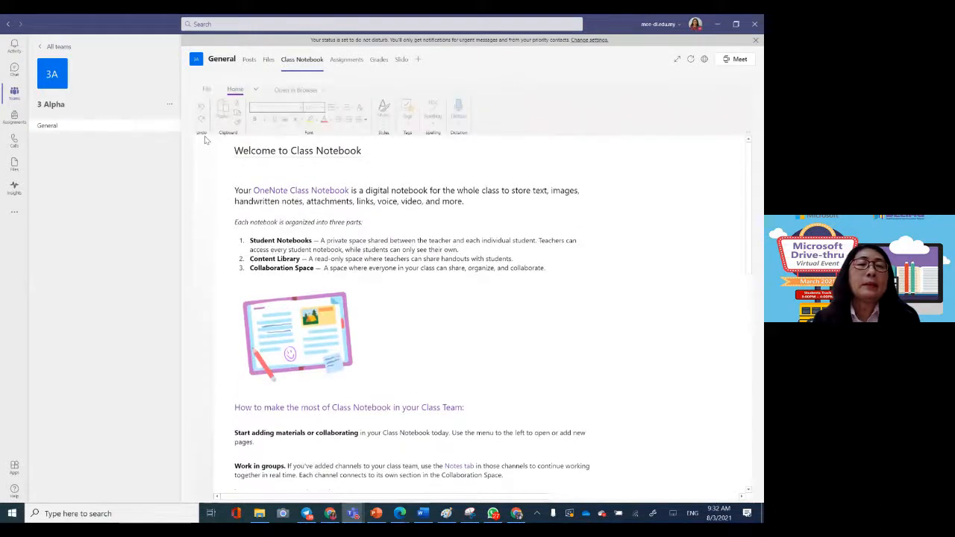
pyautogui.click(204, 144)
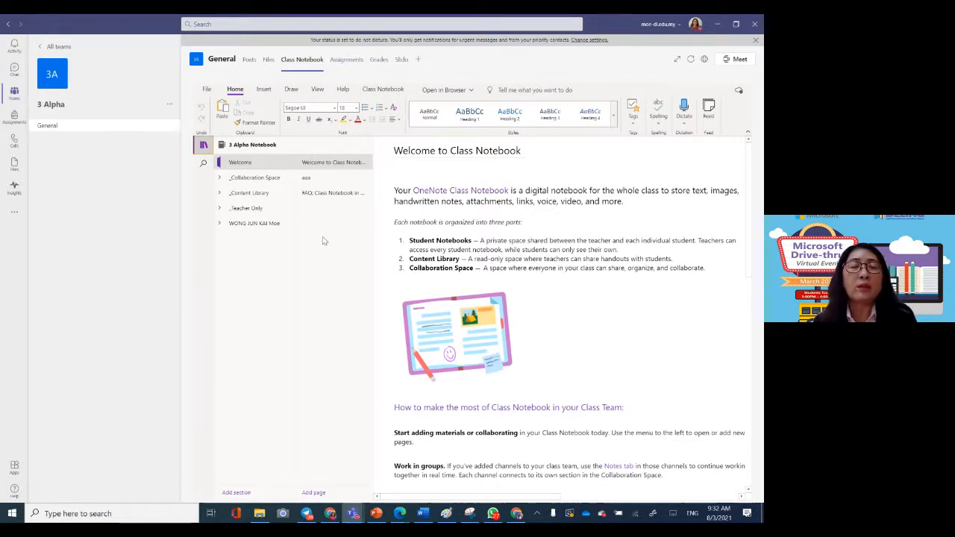
pyautogui.click(256, 224)
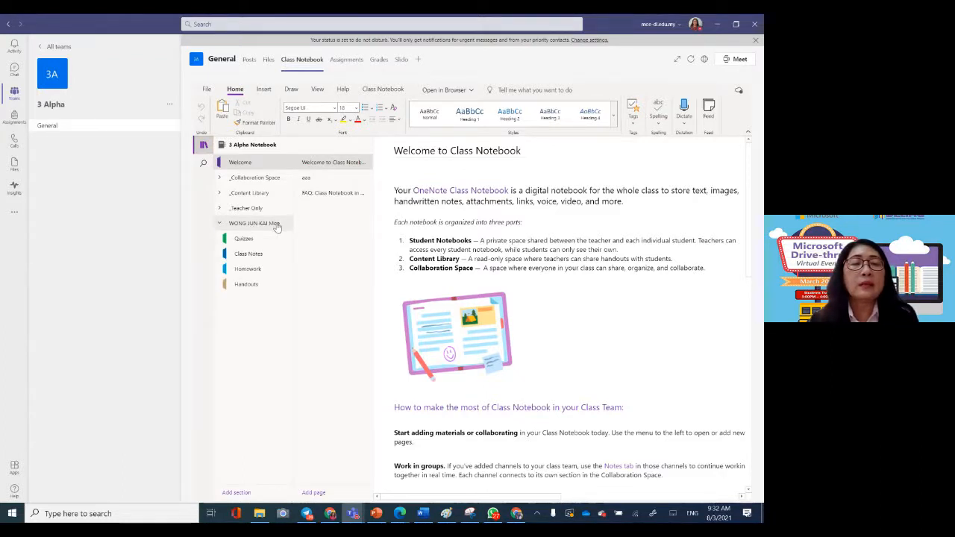
pyautogui.click(259, 272)
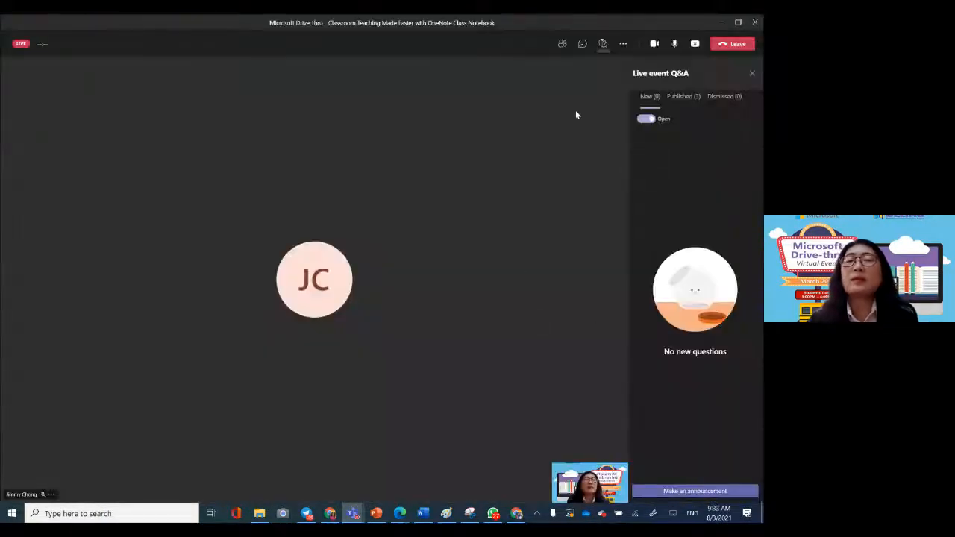
# Step: Switch to the live event window and show its conversation
pyautogui.click(581, 47)
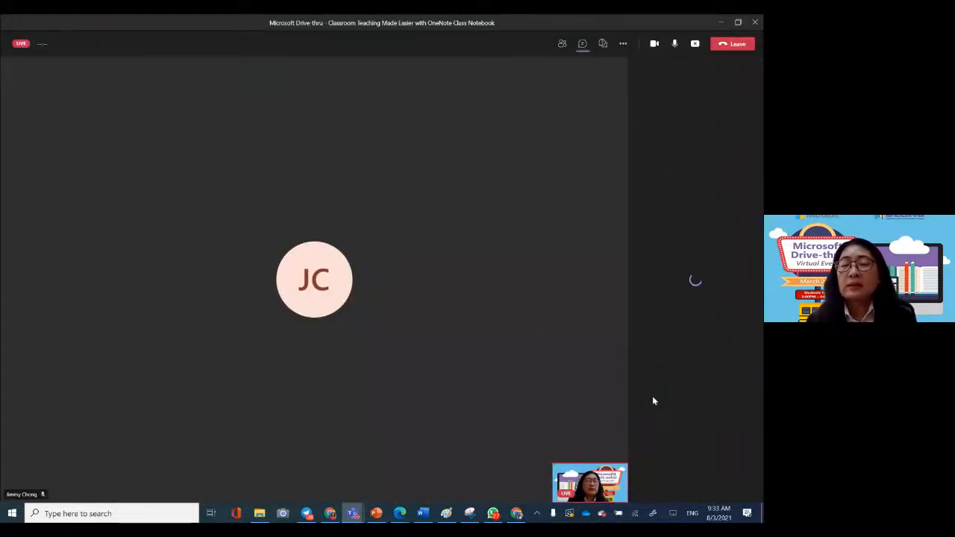
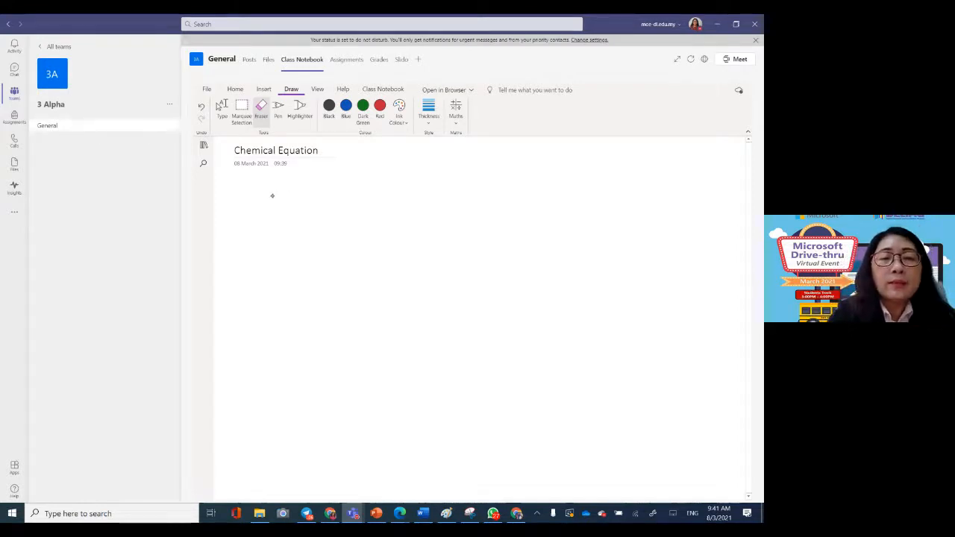
# Step: Handwrite the equation Zn + HCl → ZnCl2 + H2 in blue ink on the Chemical Equation page
pyautogui.click(345, 105)
pyautogui.moveTo(269, 204)
pyautogui.mouseDown()
pyautogui.moveTo(291, 253)
pyautogui.moveTo(364, 244)
pyautogui.moveTo(347, 262)
pyautogui.mouseUp()
pyautogui.moveTo(383, 200)
pyautogui.mouseDown()
pyautogui.moveTo(385, 257)
pyautogui.moveTo(396, 231)
pyautogui.mouseUp()
pyautogui.moveTo(394, 202); pyautogui.dragTo(398, 257)
pyautogui.moveTo(422, 206); pyautogui.dragTo(426, 256)
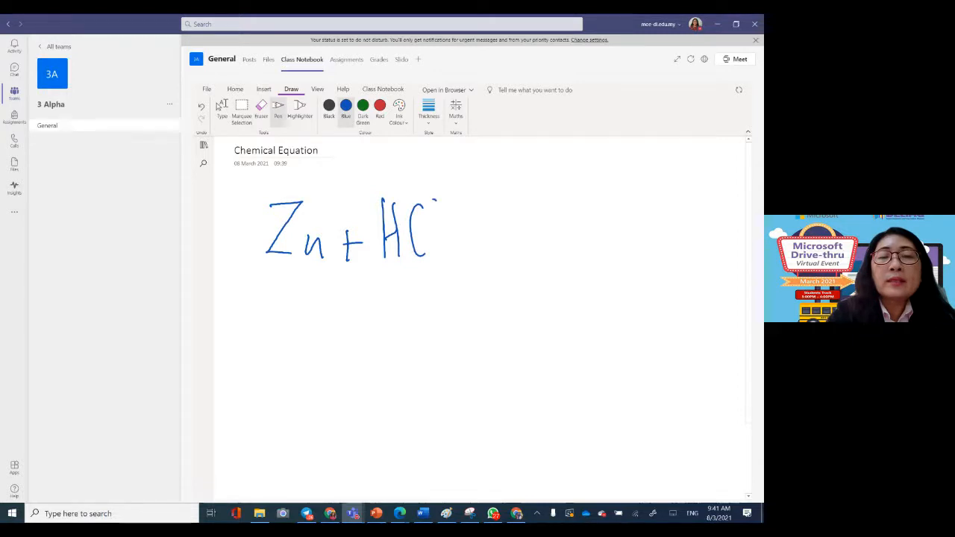
pyautogui.moveTo(434, 200); pyautogui.dragTo(437, 257)
pyautogui.moveTo(451, 235); pyautogui.dragTo(493, 232)
pyautogui.moveTo(512, 208); pyautogui.dragTo(555, 251)
pyautogui.moveTo(557, 225); pyautogui.dragTo(571, 252)
pyautogui.moveTo(584, 203); pyautogui.dragTo(581, 251)
pyautogui.moveTo(589, 201)
pyautogui.mouseDown()
pyautogui.moveTo(593, 254)
pyautogui.moveTo(613, 255)
pyautogui.moveTo(657, 230)
pyautogui.moveTo(646, 251)
pyautogui.mouseUp()
pyautogui.moveTo(670, 202); pyautogui.dragTo(674, 250)
pyautogui.moveTo(675, 233)
pyautogui.mouseDown()
pyautogui.moveTo(691, 228)
pyautogui.moveTo(694, 252)
pyautogui.mouseUp()
pyautogui.moveTo(698, 243); pyautogui.dragTo(716, 255)
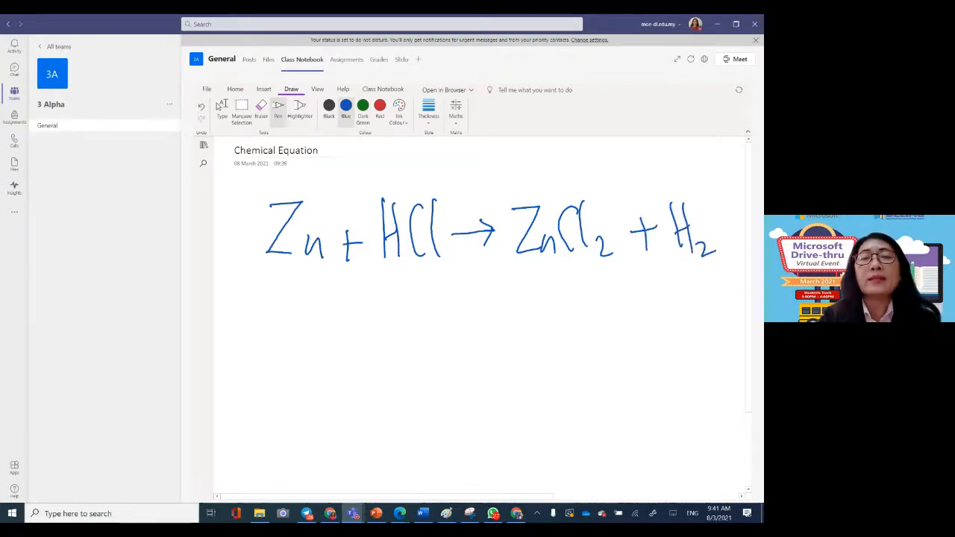
# Step: In red ink, add the coefficient 2 before HCl and write "Can you try Zn + H2SO4 →" below, with an answer line
pyautogui.click(380, 105)
pyautogui.moveTo(360, 209); pyautogui.dragTo(376, 260)
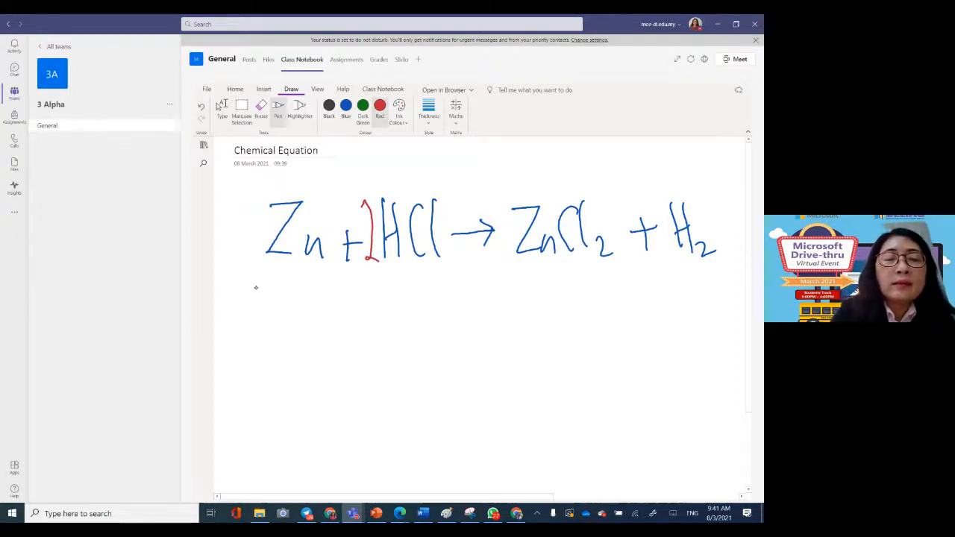
pyautogui.moveTo(268, 292)
pyautogui.mouseDown()
pyautogui.moveTo(274, 316)
pyautogui.moveTo(326, 314)
pyautogui.moveTo(339, 343)
pyautogui.moveTo(360, 308)
pyautogui.moveTo(423, 315)
pyautogui.moveTo(436, 297)
pyautogui.moveTo(464, 294)
pyautogui.moveTo(457, 322)
pyautogui.mouseUp()
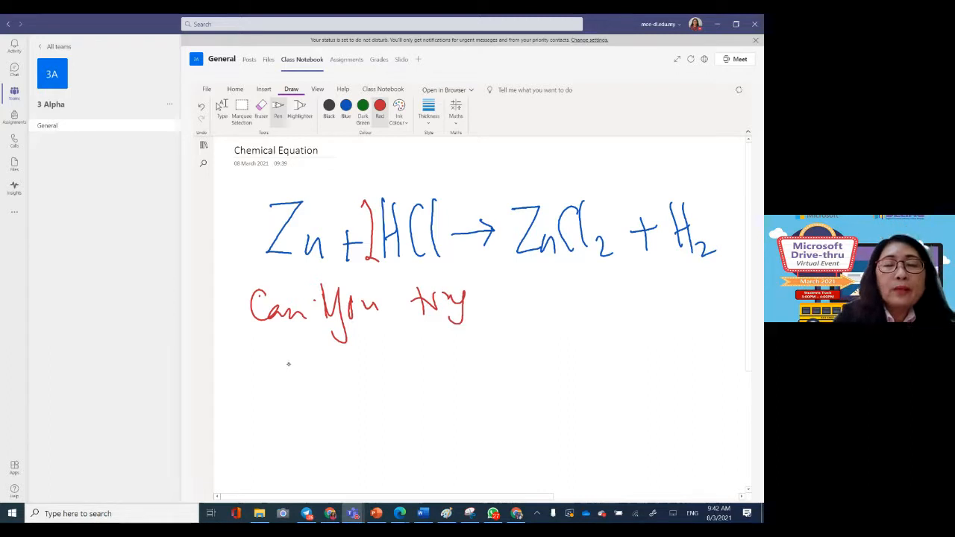
pyautogui.moveTo(287, 361)
pyautogui.mouseDown()
pyautogui.moveTo(289, 389)
pyautogui.moveTo(365, 386)
pyautogui.moveTo(368, 395)
pyautogui.mouseUp()
pyautogui.moveTo(403, 356)
pyautogui.mouseDown()
pyautogui.moveTo(434, 397)
pyautogui.moveTo(462, 373)
pyautogui.moveTo(486, 406)
pyautogui.mouseUp()
pyautogui.moveTo(492, 368)
pyautogui.mouseDown()
pyautogui.moveTo(534, 357)
pyautogui.moveTo(523, 373)
pyautogui.mouseUp()
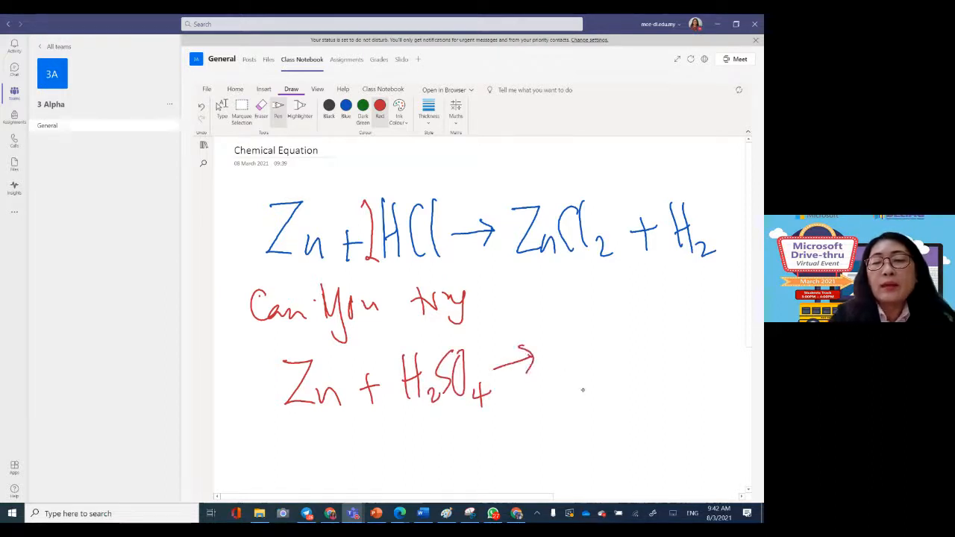
pyautogui.moveTo(562, 408); pyautogui.dragTo(743, 381)
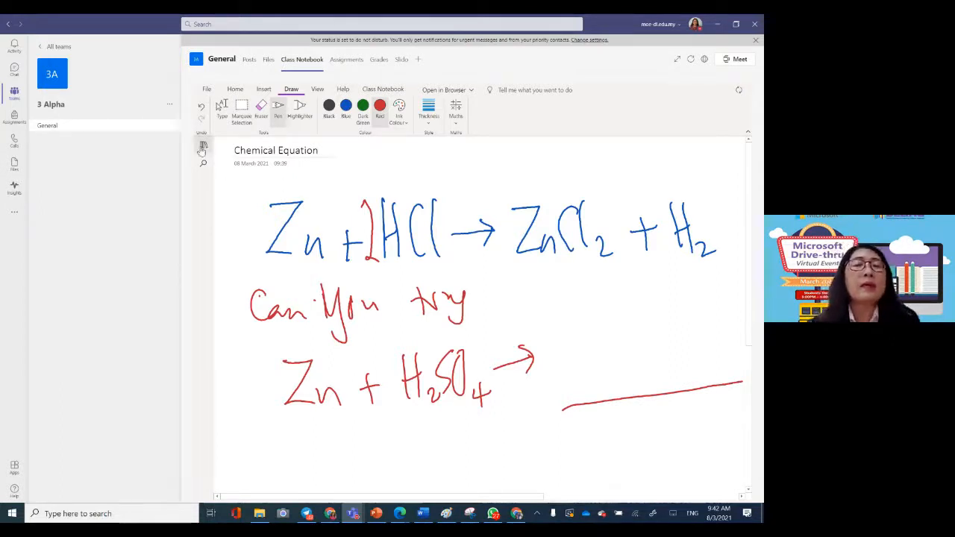
# Step: Distribute the Chemical Equation page to the Homework section of all students in the 3 Alpha Notebook
pyautogui.click(201, 147)
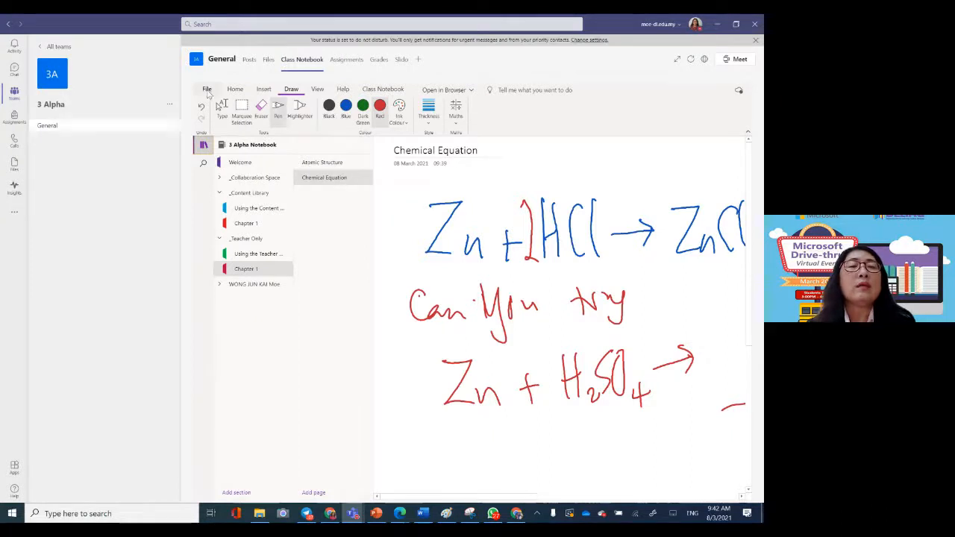
pyautogui.click(380, 88)
pyautogui.click(208, 112)
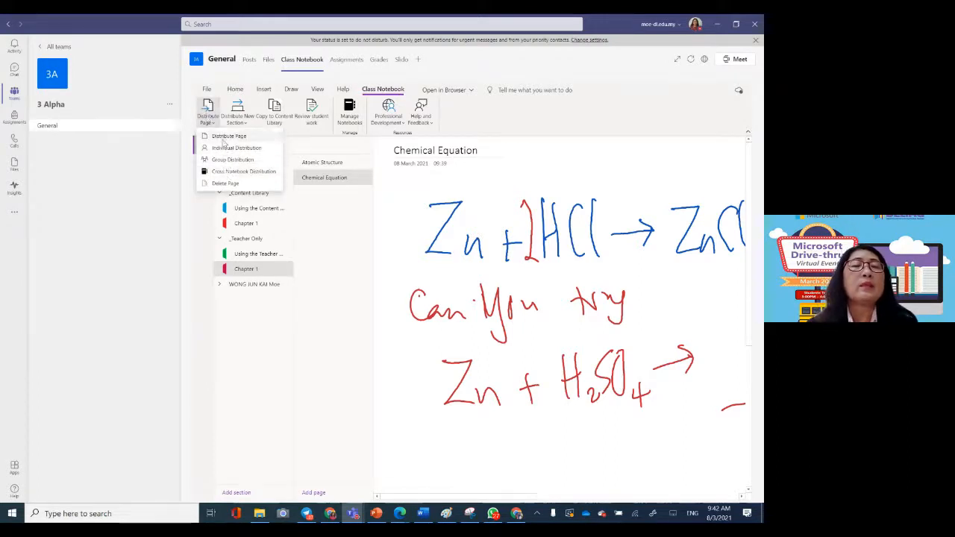
pyautogui.click(225, 136)
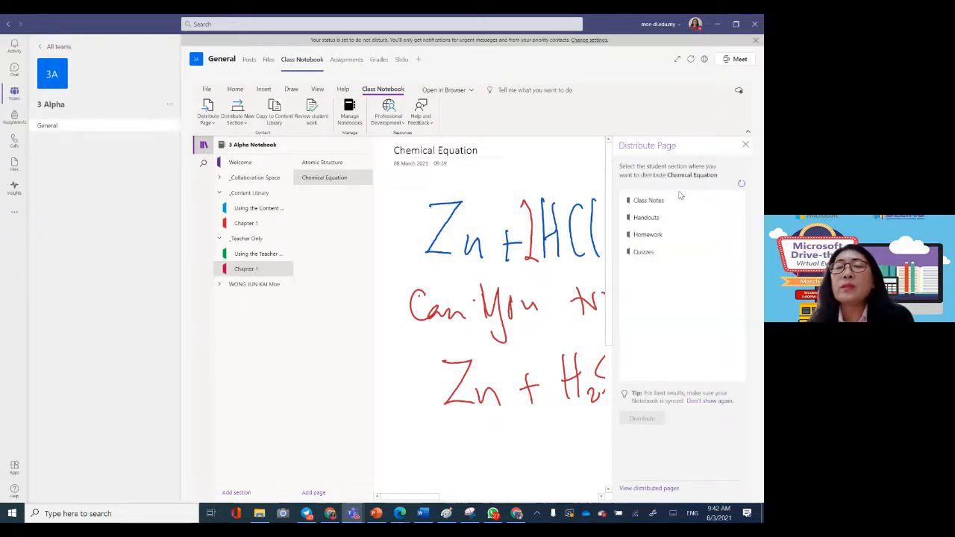
pyautogui.click(663, 234)
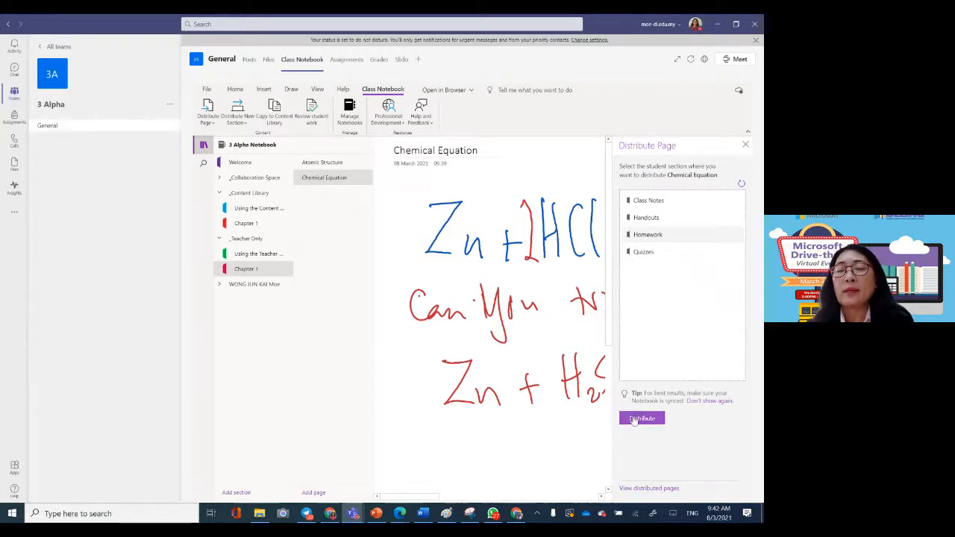
pyautogui.click(634, 419)
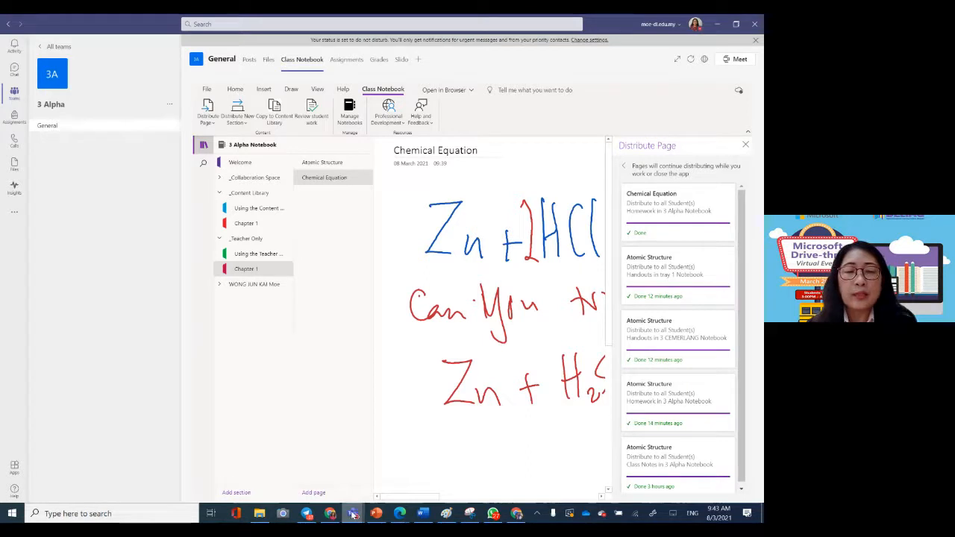
# Step: Switch to the student's Teams session in the browser and view the distributed Chemical Equation page in Homework
pyautogui.click(402, 513)
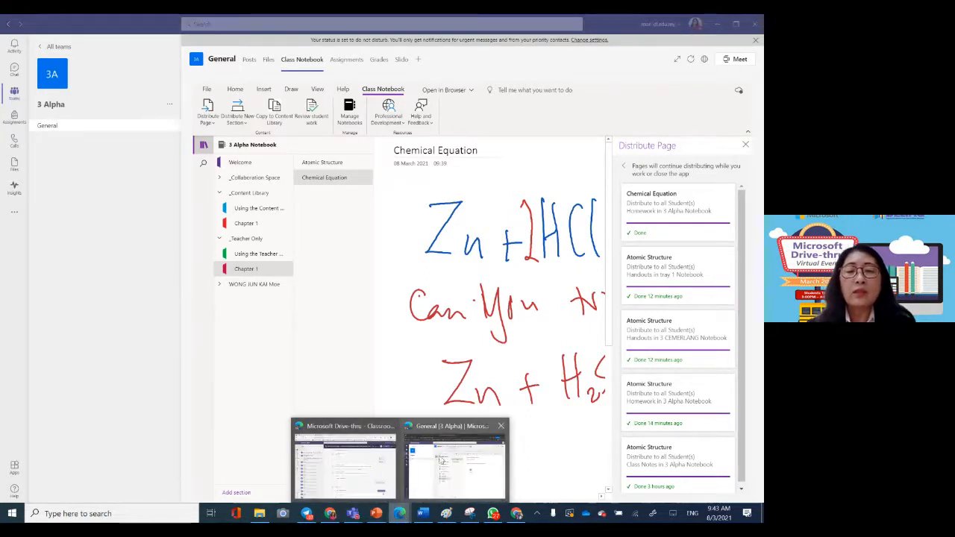
pyautogui.click(446, 460)
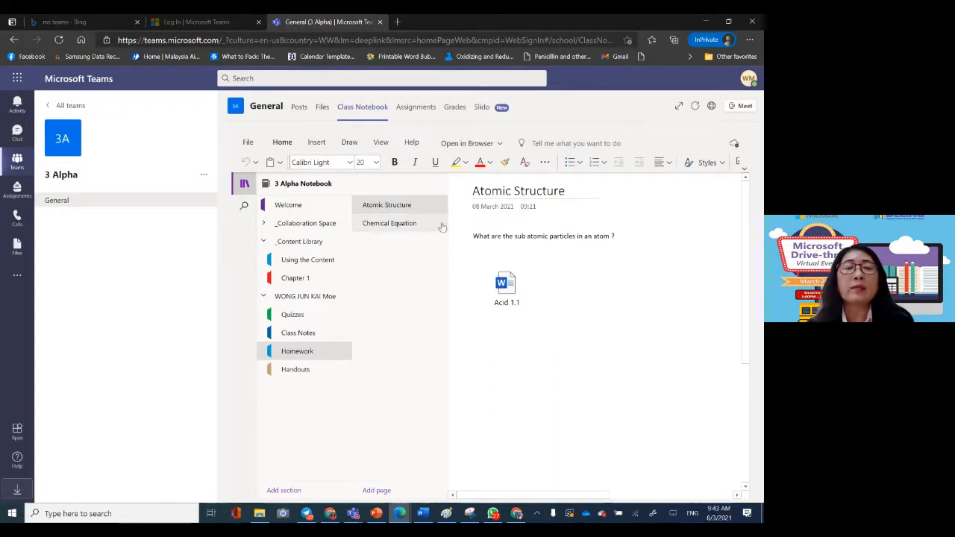
pyautogui.click(380, 223)
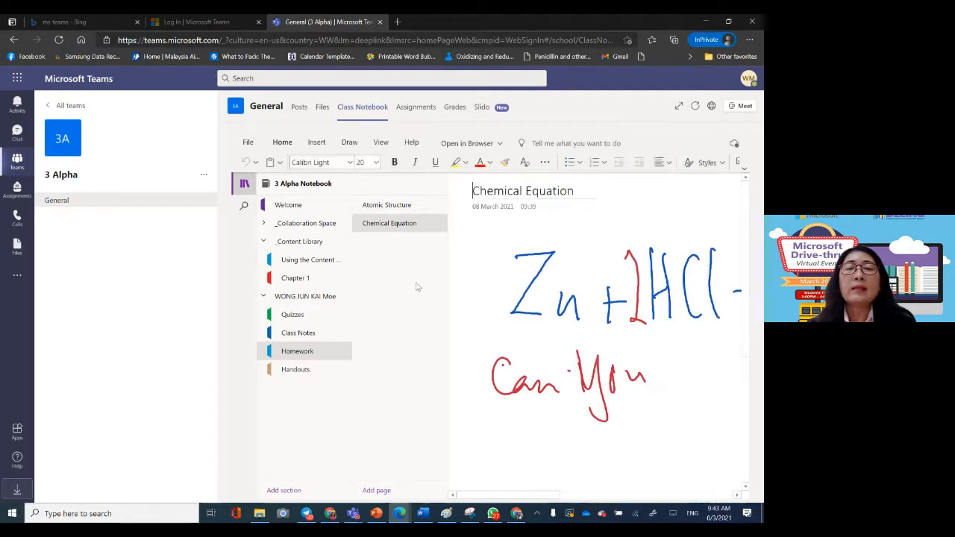
pyautogui.click(478, 346)
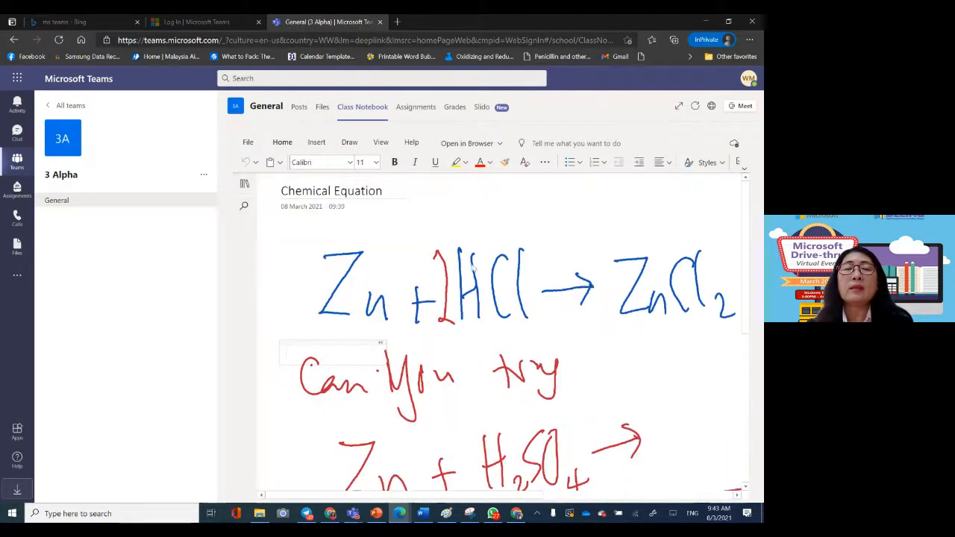
pyautogui.click(704, 344)
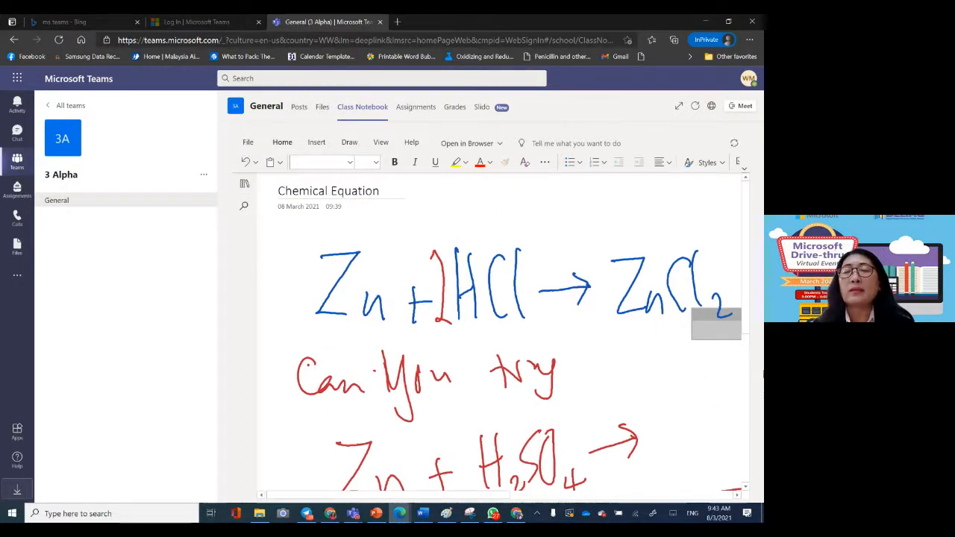
# Step: As the student, handwrite "ZnSO4 +" in blue ink above the answer line of the H2SO4 equation
pyautogui.scroll(-3, 743, 321)
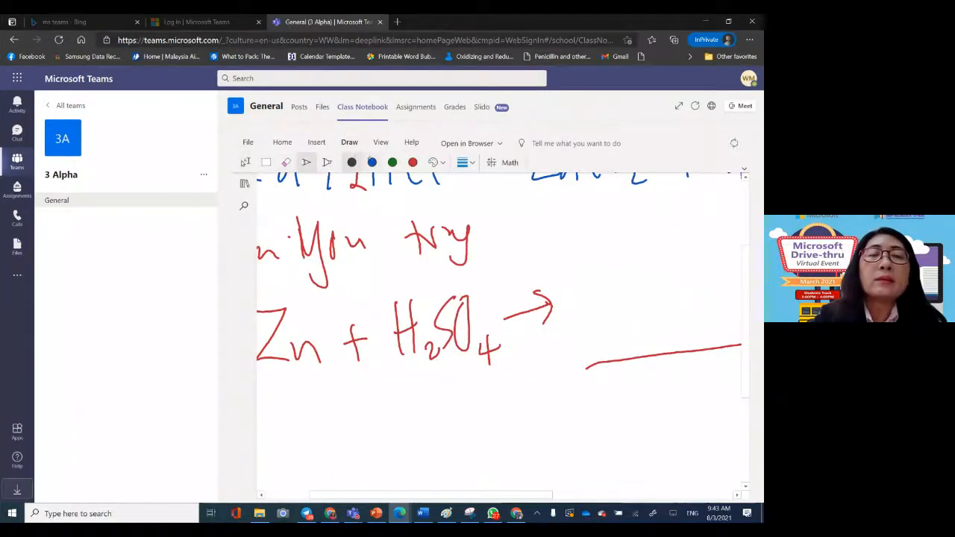
pyautogui.click(372, 161)
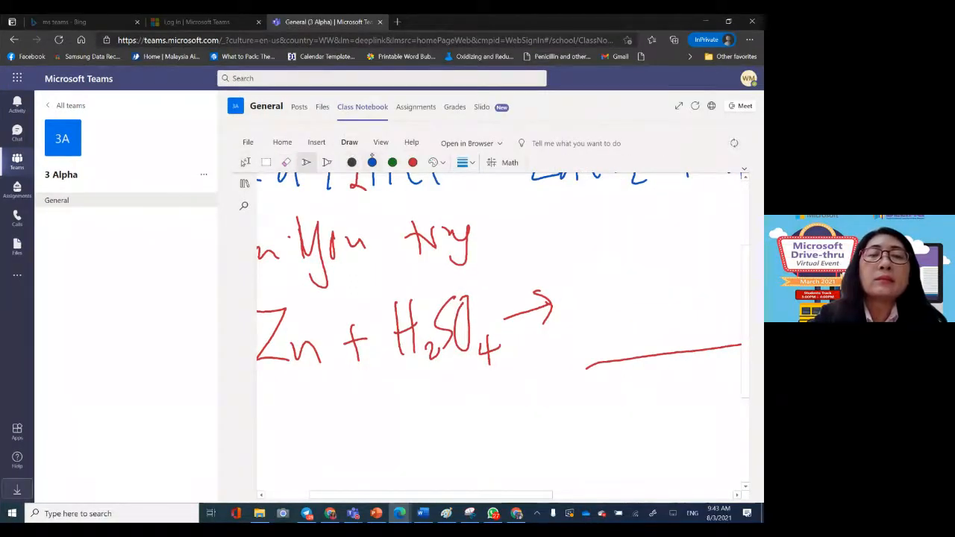
pyautogui.moveTo(562, 273)
pyautogui.mouseDown()
pyautogui.moveTo(567, 330)
pyautogui.moveTo(623, 320)
pyautogui.mouseUp()
pyautogui.moveTo(643, 268)
pyautogui.mouseDown()
pyautogui.moveTo(638, 312)
pyautogui.moveTo(645, 261)
pyautogui.mouseUp()
pyautogui.moveTo(671, 301)
pyautogui.mouseDown()
pyautogui.moveTo(686, 303)
pyautogui.moveTo(696, 272)
pyautogui.mouseUp()
pyautogui.moveTo(684, 263); pyautogui.dragTo(686, 294)
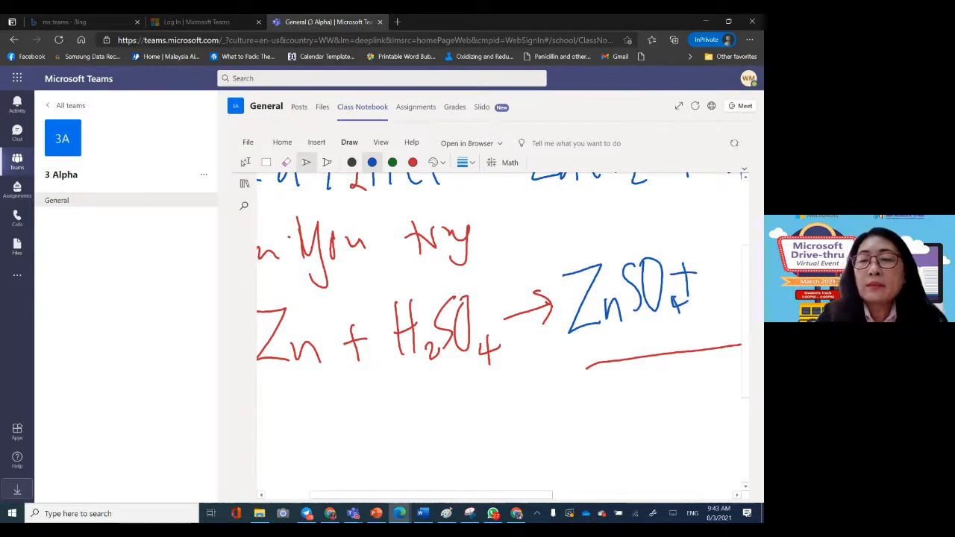
# Step: Complete the student's answer by handwriting H2 in green ink after "ZnSO4 +"
pyautogui.rightClick(588, 470)
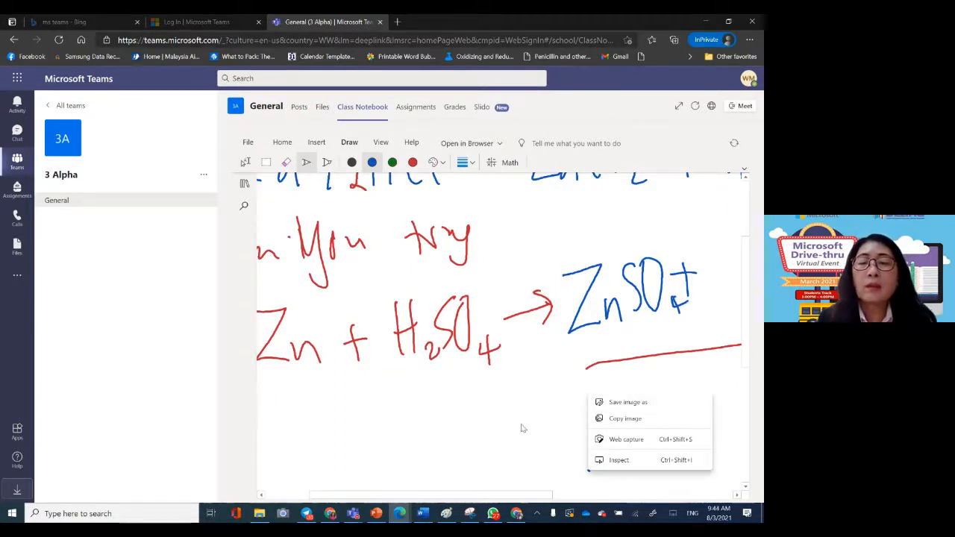
pyautogui.click(459, 417)
pyautogui.hotkey('ctrl', '-')
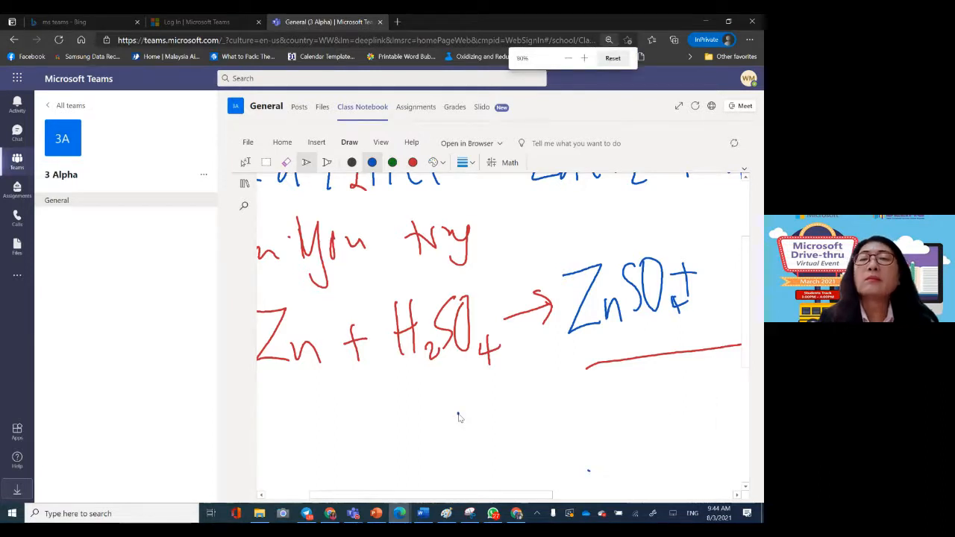
pyautogui.hotkey('ctrl', '-')
pyautogui.hotkey('ctrl', '-')
pyautogui.hotkey('ctrl', '-')
pyautogui.hotkey('ctrl', '-')
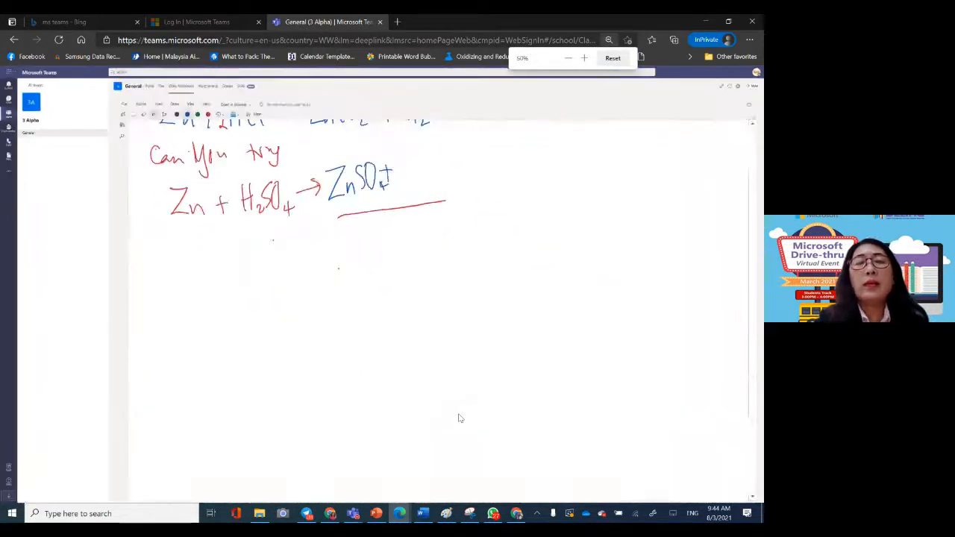
pyautogui.click(143, 114)
pyautogui.click(565, 348)
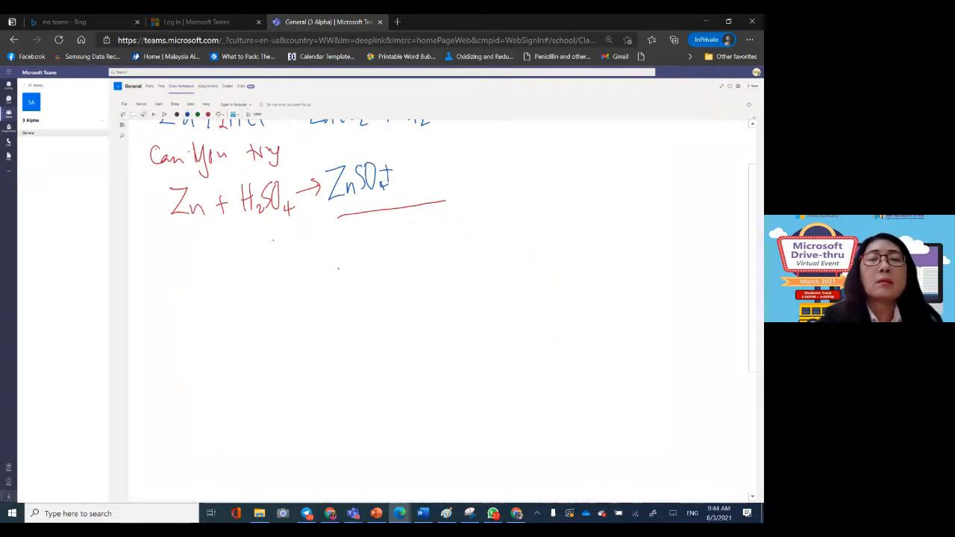
pyautogui.click(154, 114)
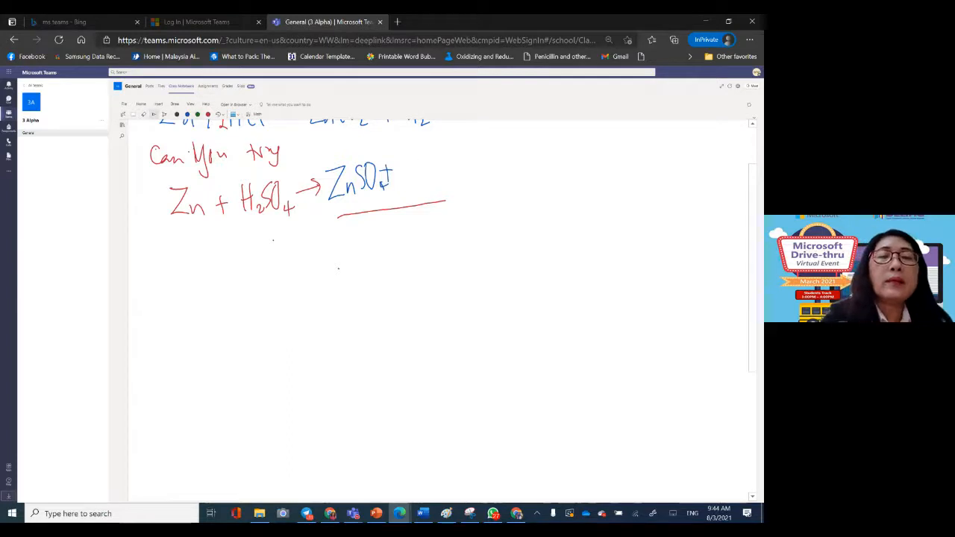
pyautogui.moveTo(418, 151)
pyautogui.mouseDown()
pyautogui.moveTo(420, 192)
pyautogui.moveTo(437, 157)
pyautogui.moveTo(440, 190)
pyautogui.moveTo(478, 187)
pyautogui.mouseUp()
pyautogui.moveTo(613, 314); pyautogui.dragTo(627, 356)
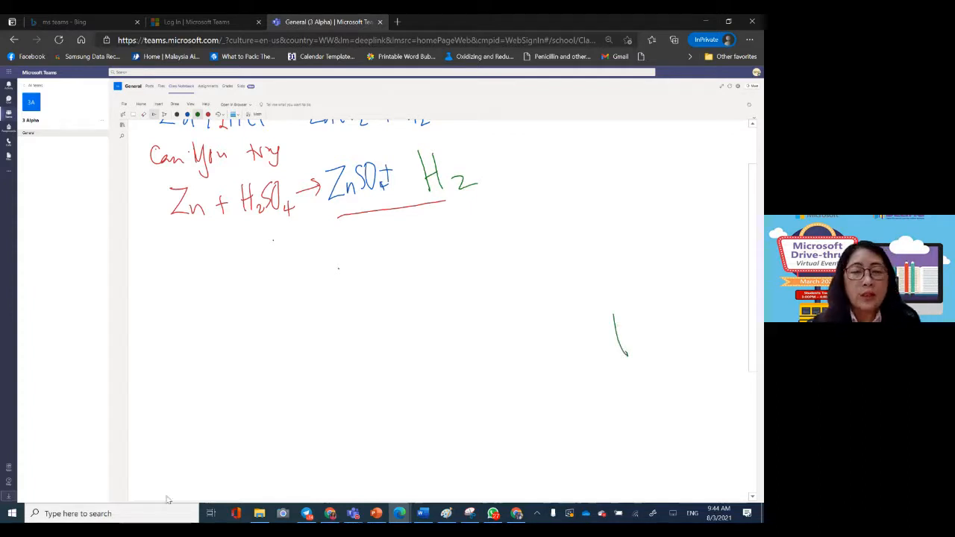
# Step: Switch back to the teacher's Teams window and view the student's Chemical Equation page in Homework, closing the distribution status
pyautogui.moveTo(353, 515)
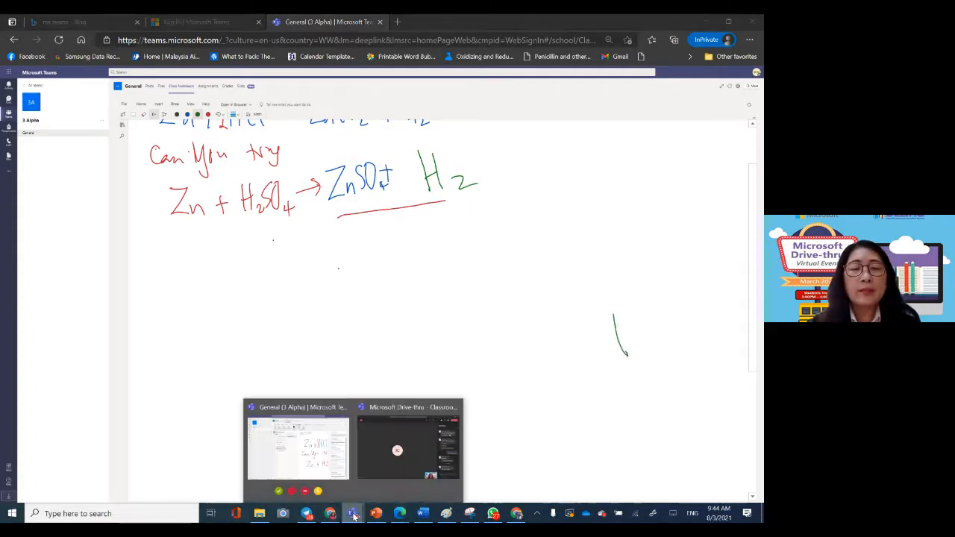
pyautogui.click(298, 440)
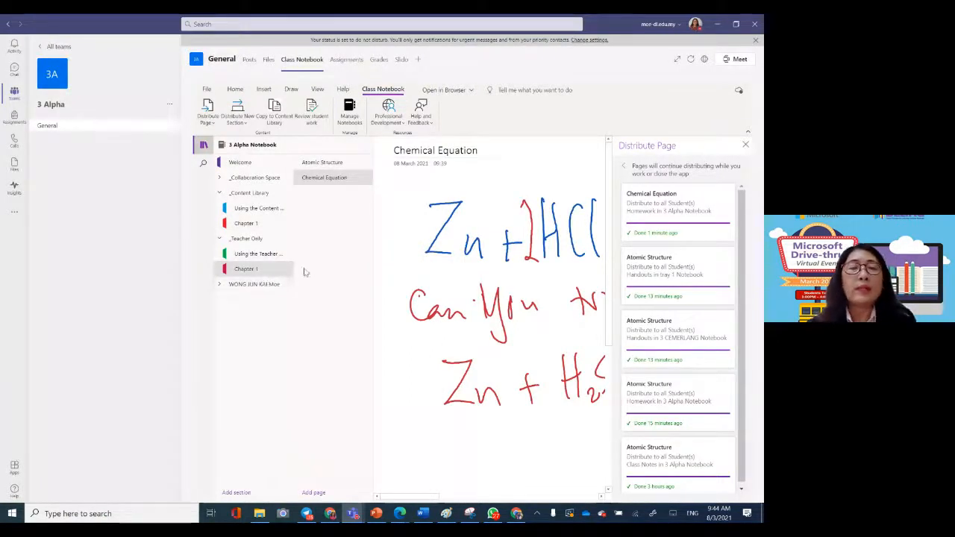
pyautogui.click(261, 288)
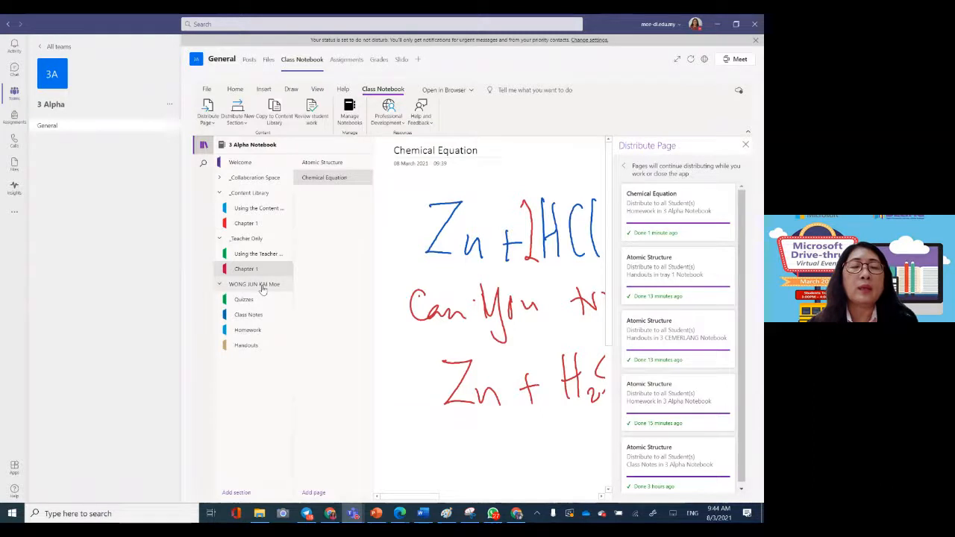
pyautogui.click(258, 330)
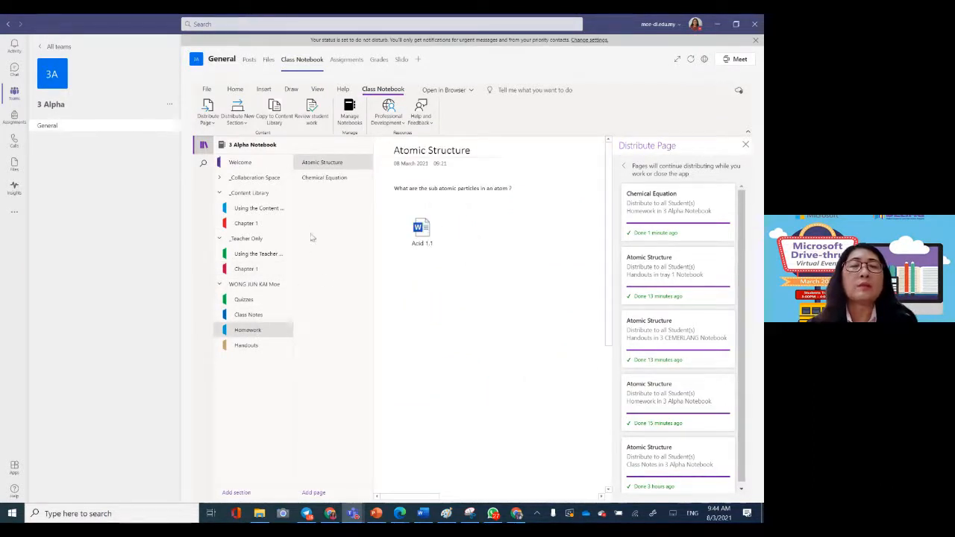
pyautogui.click(315, 181)
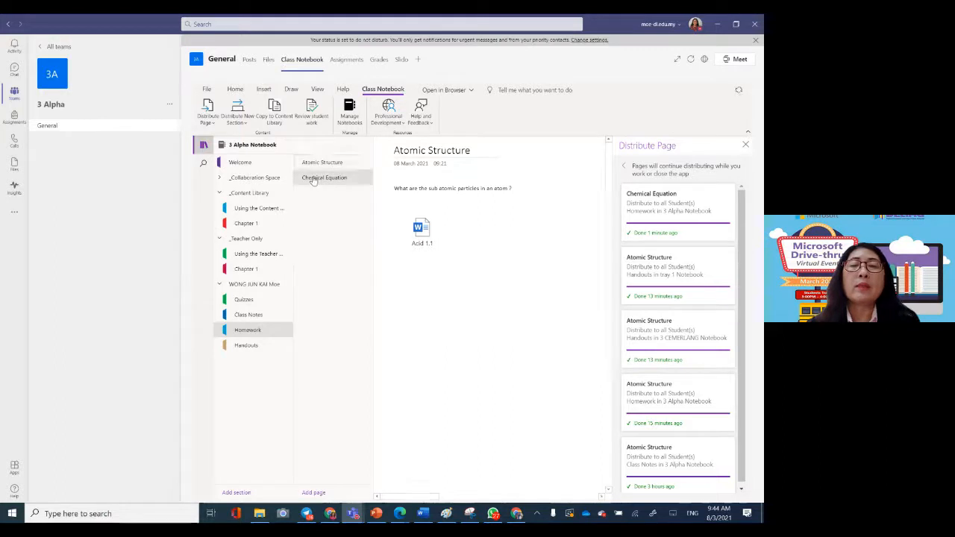
pyautogui.click(745, 144)
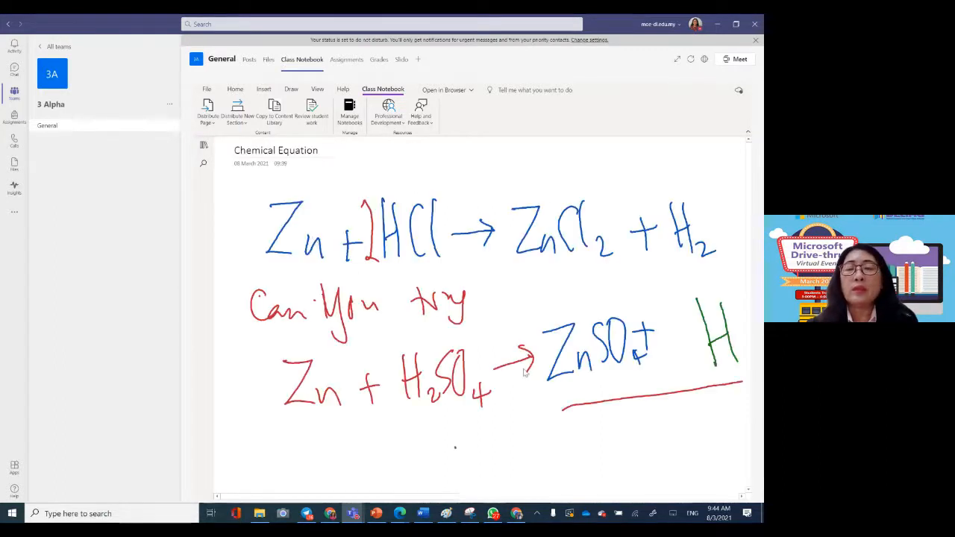
# Step: Mark the student's answer with handwritten red ticks beside ZnSO4 and H2
pyautogui.click(264, 88)
pyautogui.moveTo(666, 445); pyautogui.dragTo(650, 444)
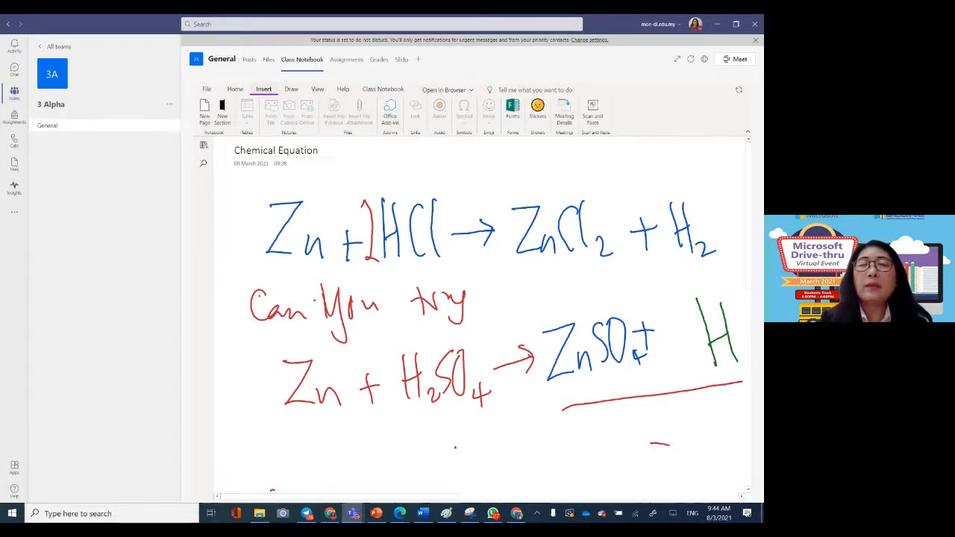
pyautogui.hotkey('ctrl', '-')
pyautogui.hotkey('ctrl', '-')
pyautogui.hotkey('ctrl', '-')
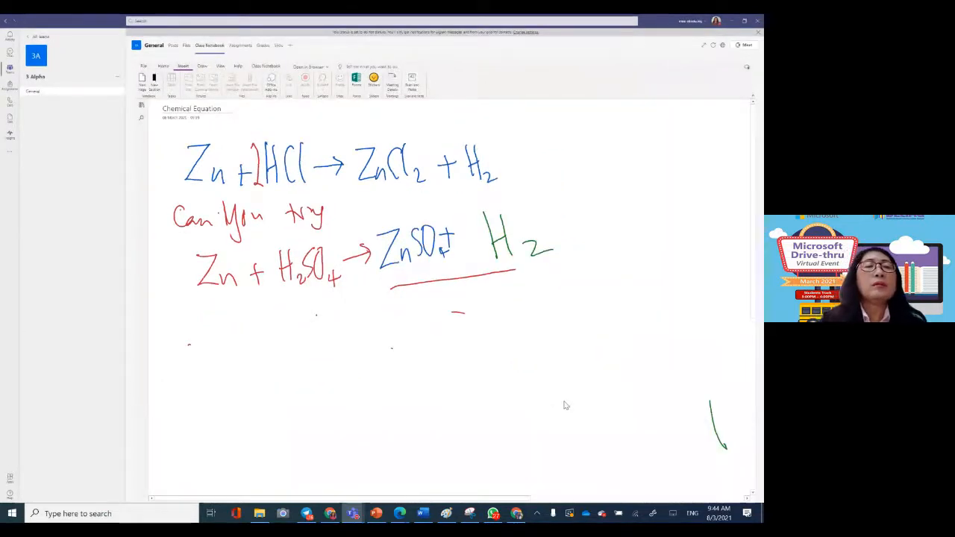
pyautogui.click(201, 65)
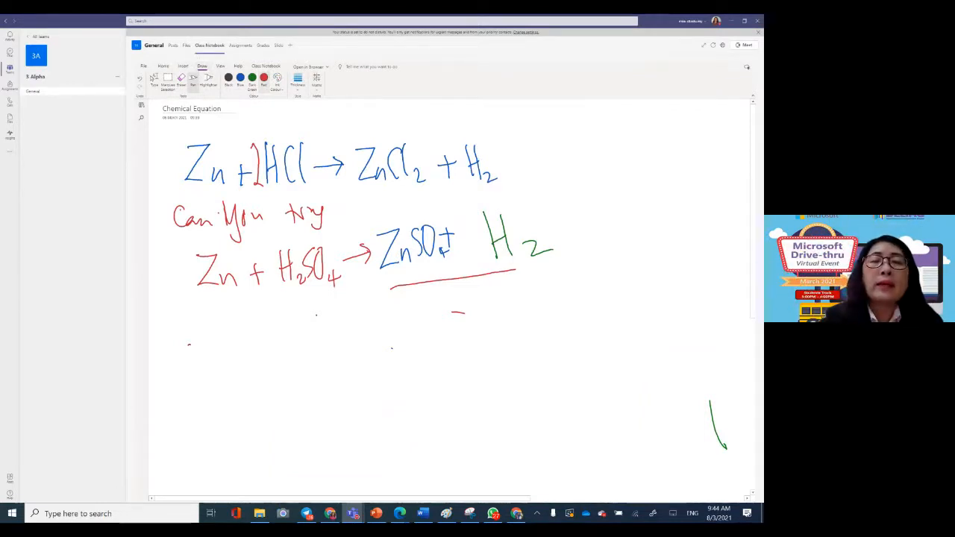
pyautogui.moveTo(427, 296); pyautogui.dragTo(469, 244)
pyautogui.moveTo(528, 272)
pyautogui.mouseDown()
pyautogui.moveTo(533, 289)
pyautogui.moveTo(570, 236)
pyautogui.mouseUp()
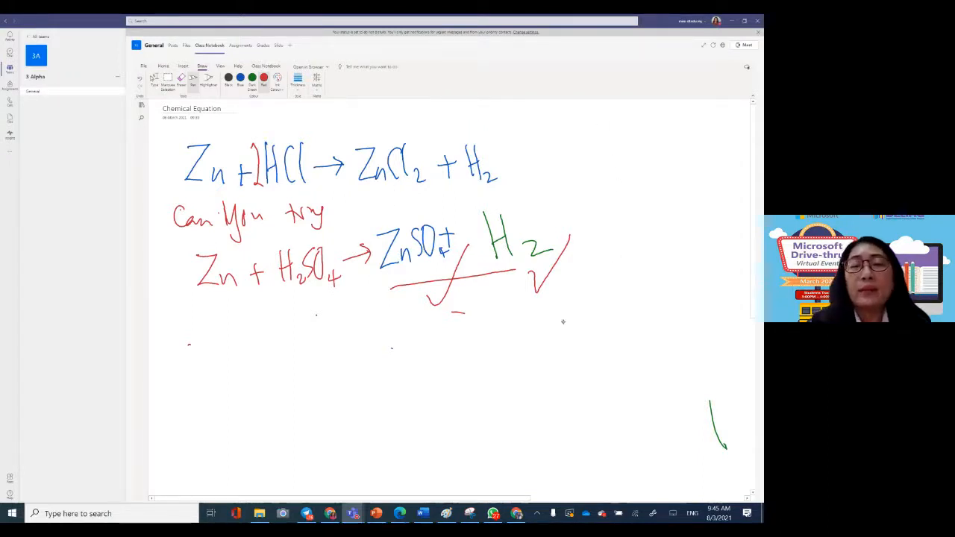
# Step: Sign the marked answer in red ink below the H2 tick and add the date 8/3
pyautogui.moveTo(576, 274)
pyautogui.mouseDown()
pyautogui.moveTo(600, 304)
pyautogui.moveTo(613, 299)
pyautogui.moveTo(626, 313)
pyautogui.moveTo(643, 286)
pyautogui.moveTo(645, 333)
pyautogui.moveTo(656, 336)
pyautogui.mouseUp()
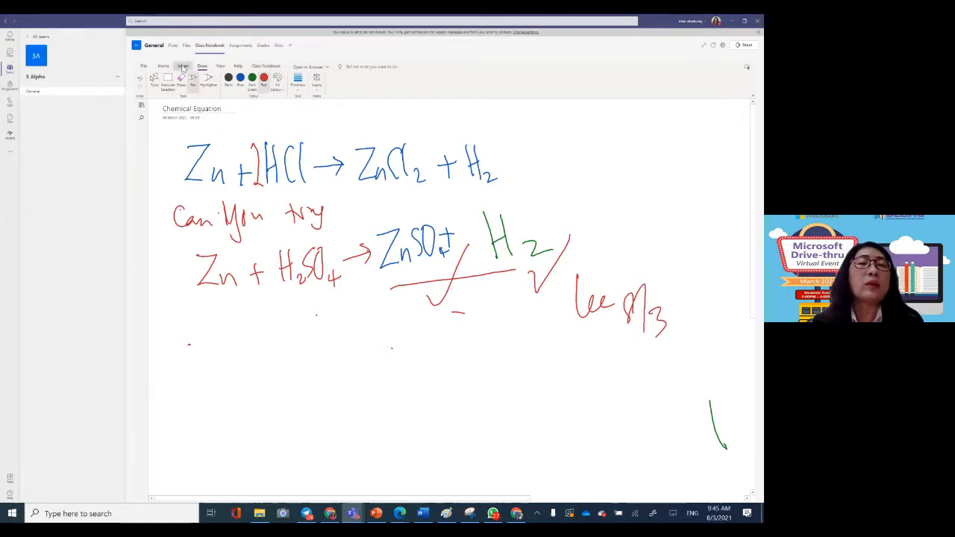
# Step: Insert the orange "Nice Work!" sticker from the Doodle Frame set onto the Chemical Equation page, keeping its text
pyautogui.click(182, 66)
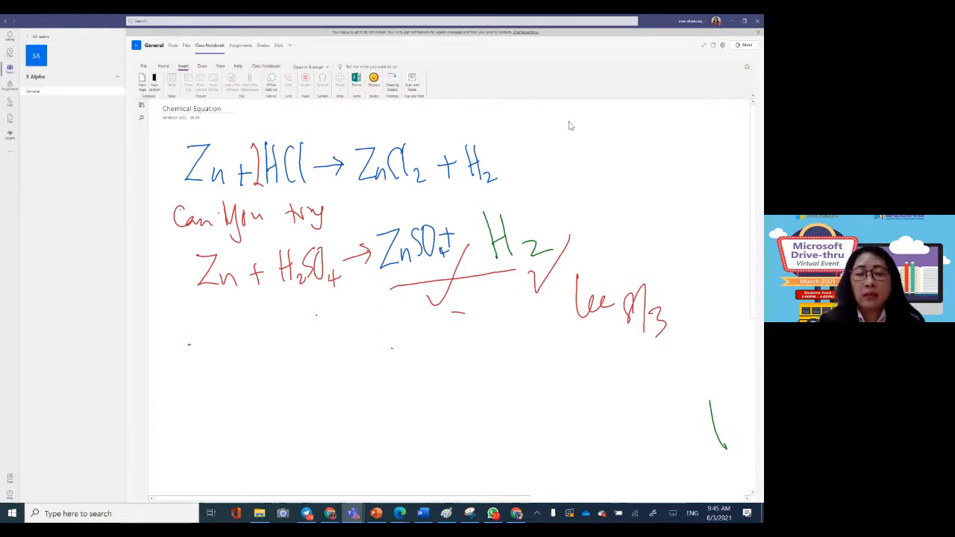
pyautogui.hotkey('ctrl', '+')
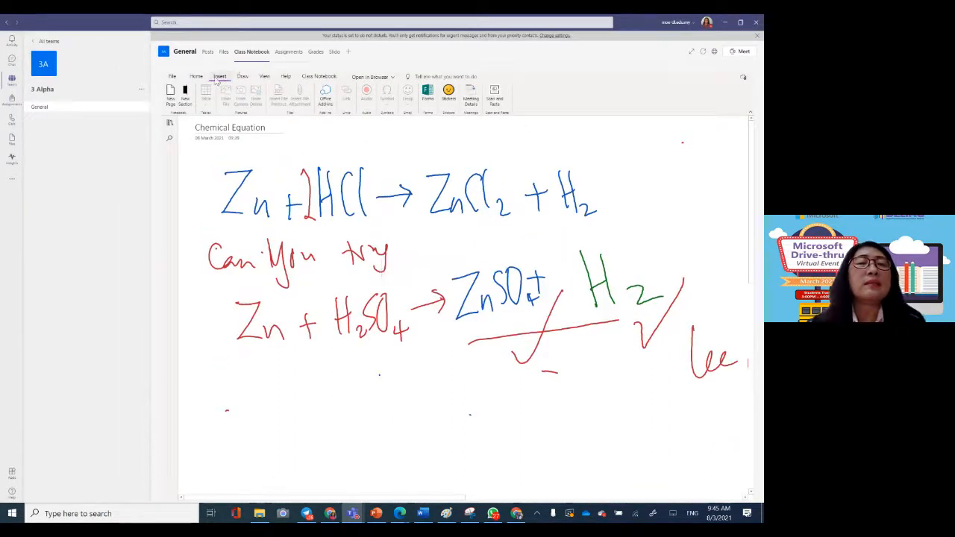
pyautogui.click(192, 77)
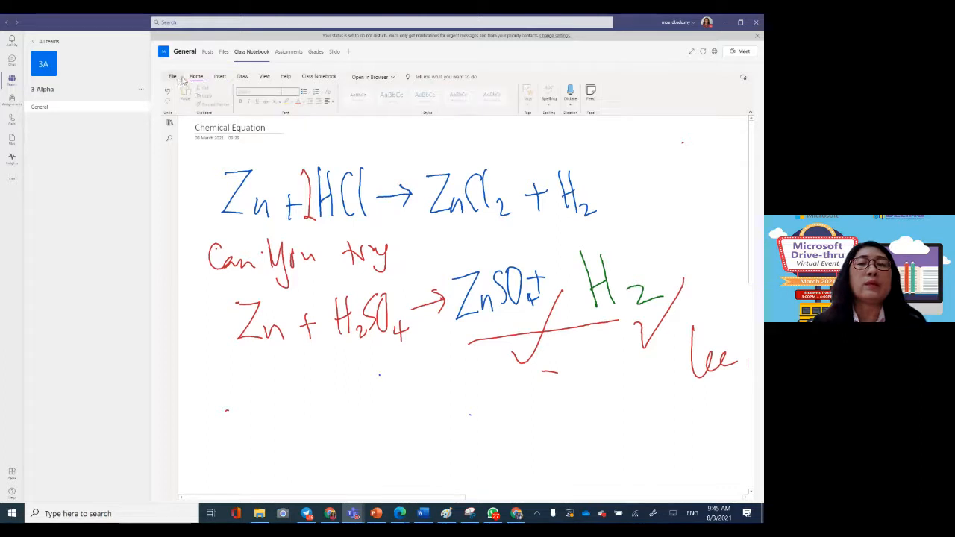
pyautogui.click(219, 77)
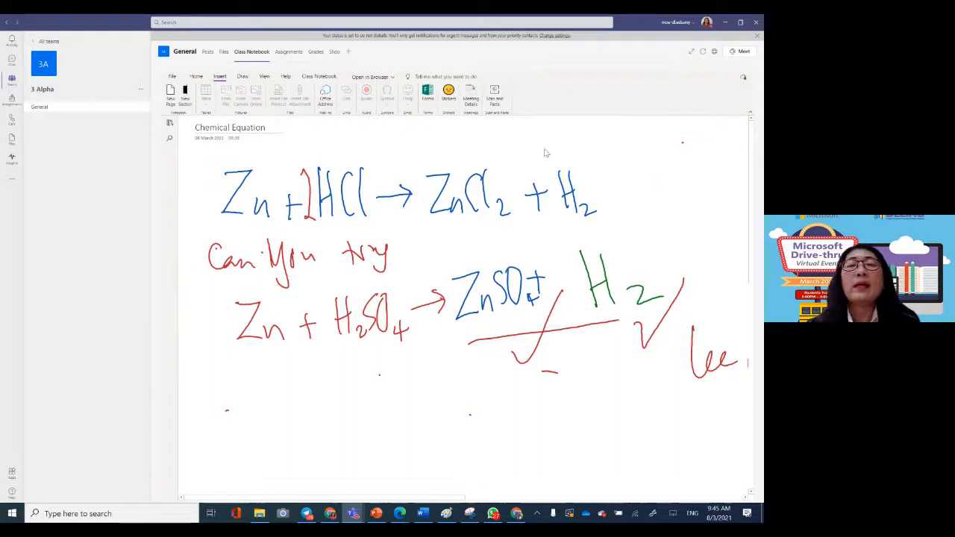
pyautogui.click(448, 95)
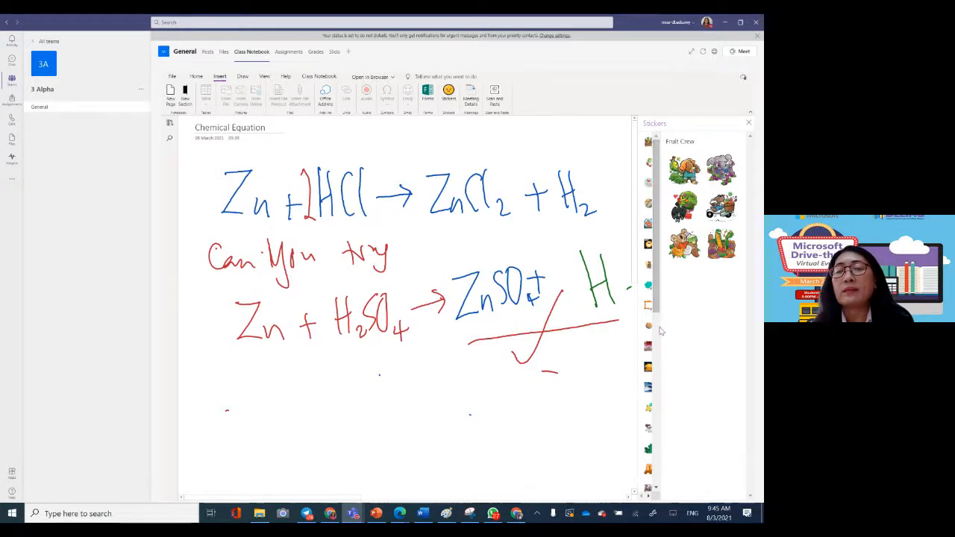
pyautogui.scroll(-5, 660, 330)
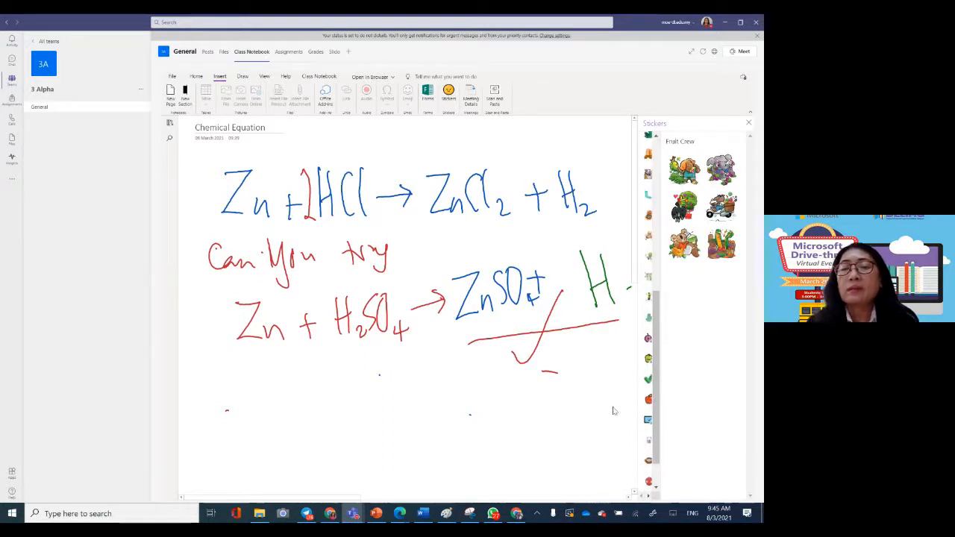
pyautogui.scroll(-3, 649, 336)
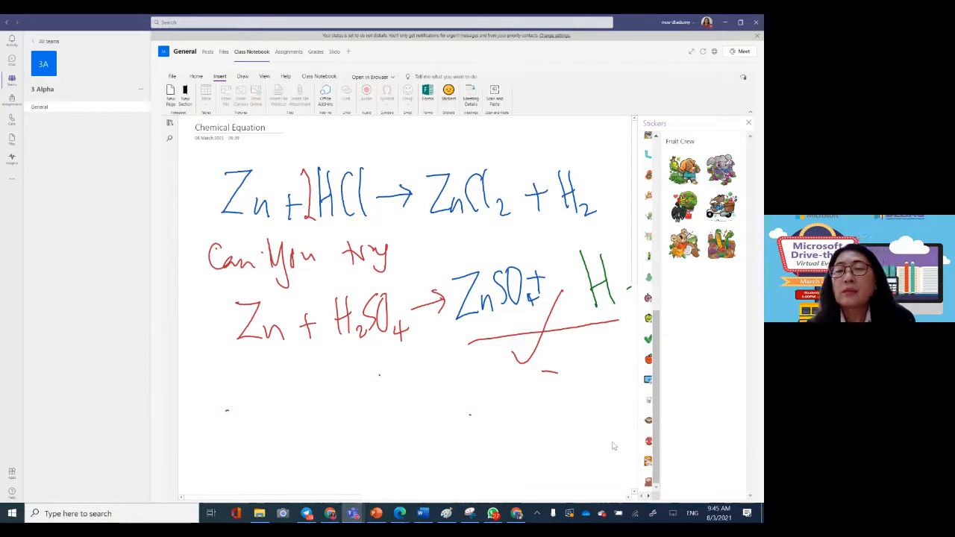
pyautogui.moveTo(655, 342); pyautogui.dragTo(650, 215)
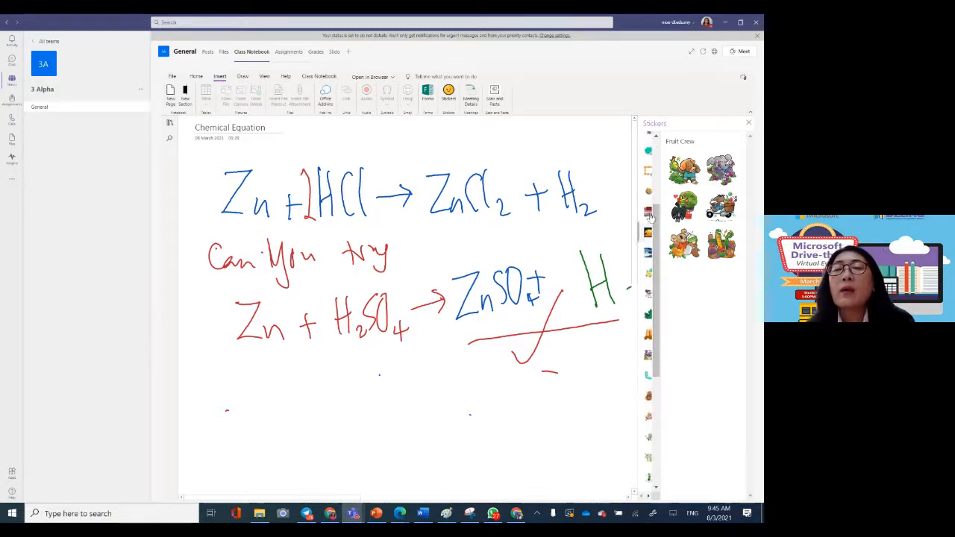
pyautogui.click(648, 170)
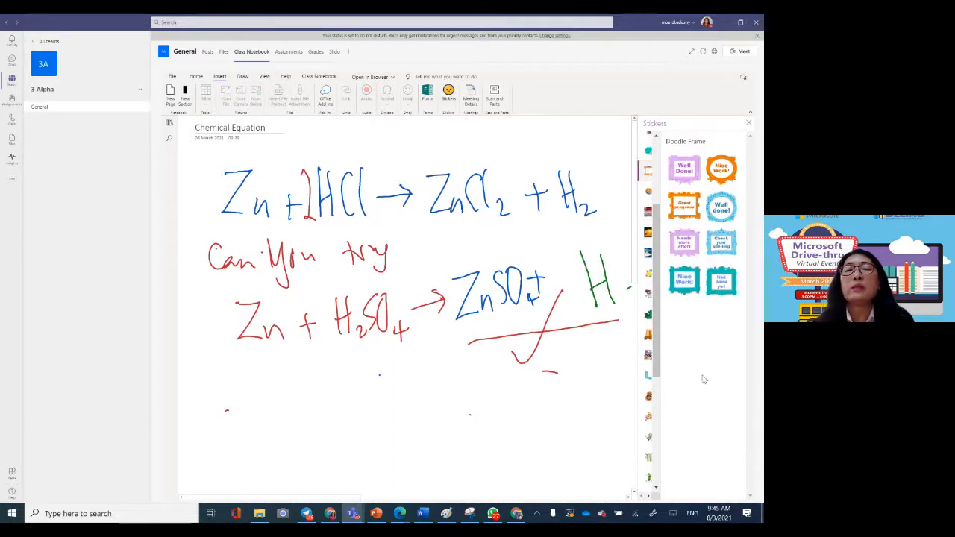
pyautogui.click(721, 170)
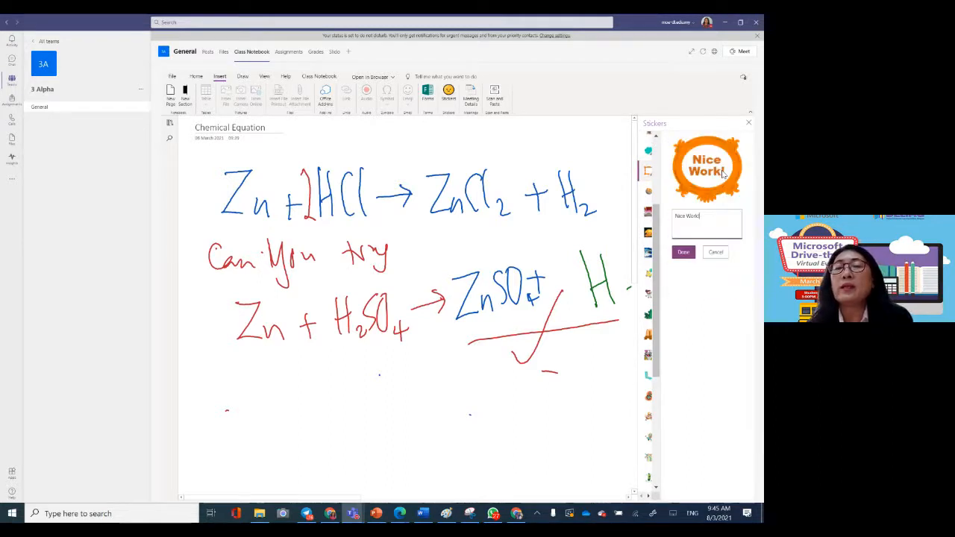
pyautogui.click(692, 255)
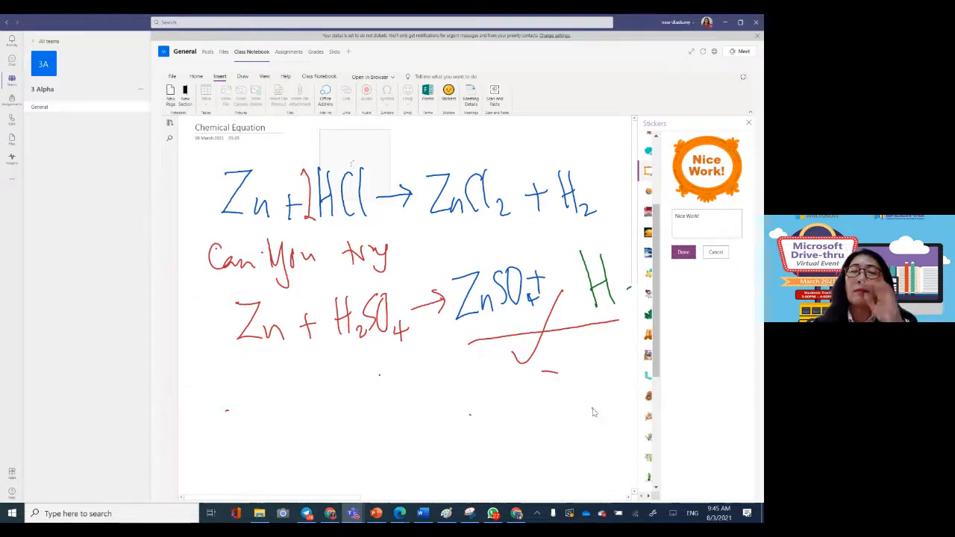
pyautogui.click(749, 123)
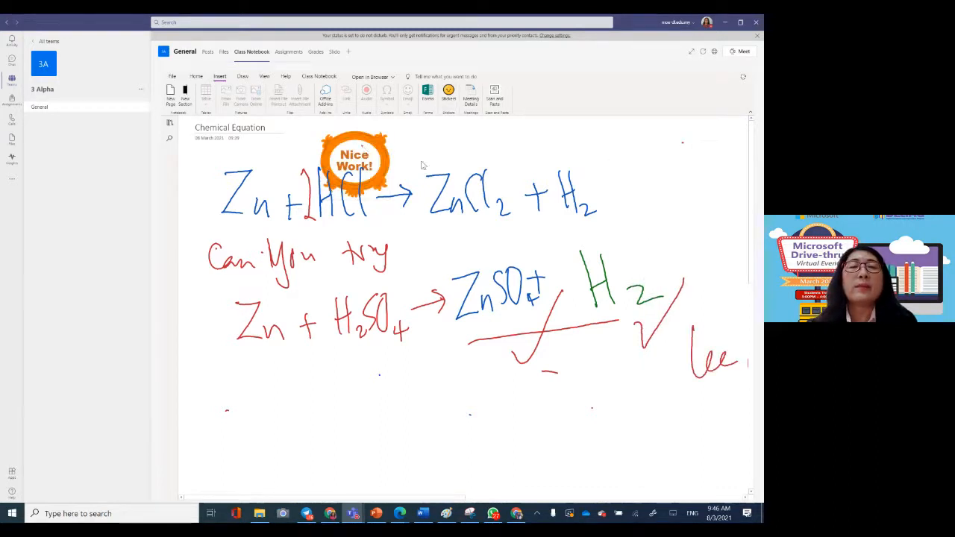
# Step: Move the "Nice Work!" sticker off the first equation to the space beside the student's green H2 answer
pyautogui.click(196, 77)
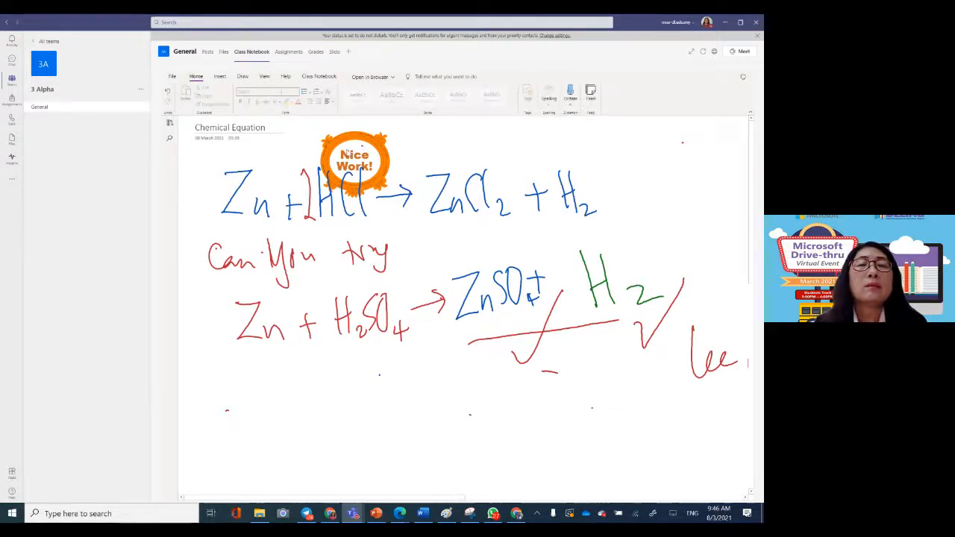
pyautogui.click(243, 77)
pyautogui.click(185, 93)
pyautogui.click(339, 147)
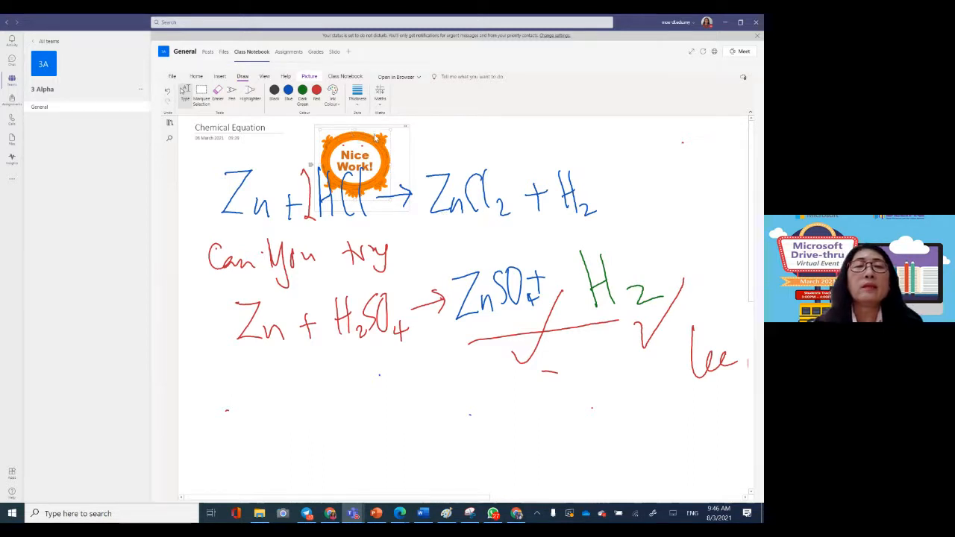
pyautogui.click(432, 182)
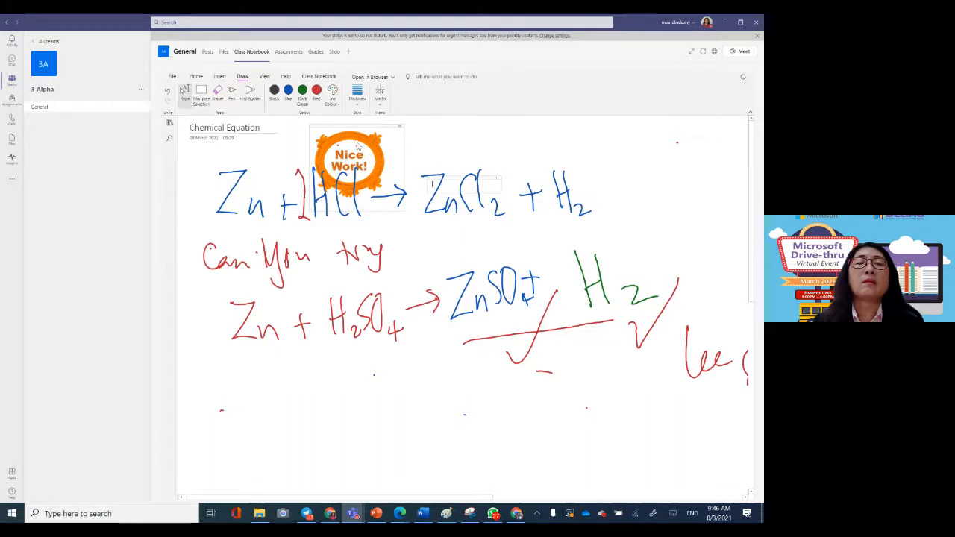
pyautogui.click(318, 125)
pyautogui.moveTo(318, 126); pyautogui.dragTo(666, 225)
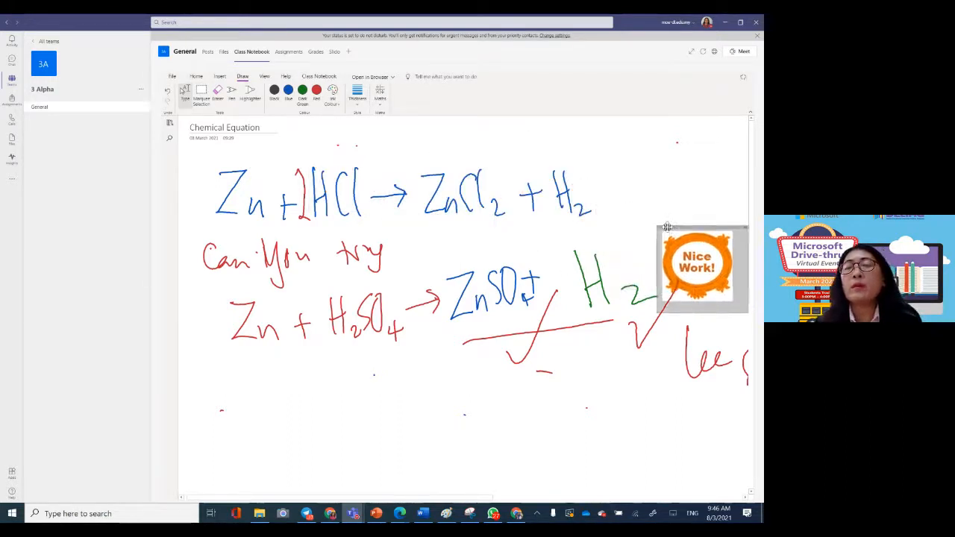
# Step: Dictate a feedback comment into a new text box above the "Nice Work!" sticker, clearing the first attempt and dictating again
pyautogui.click(653, 199)
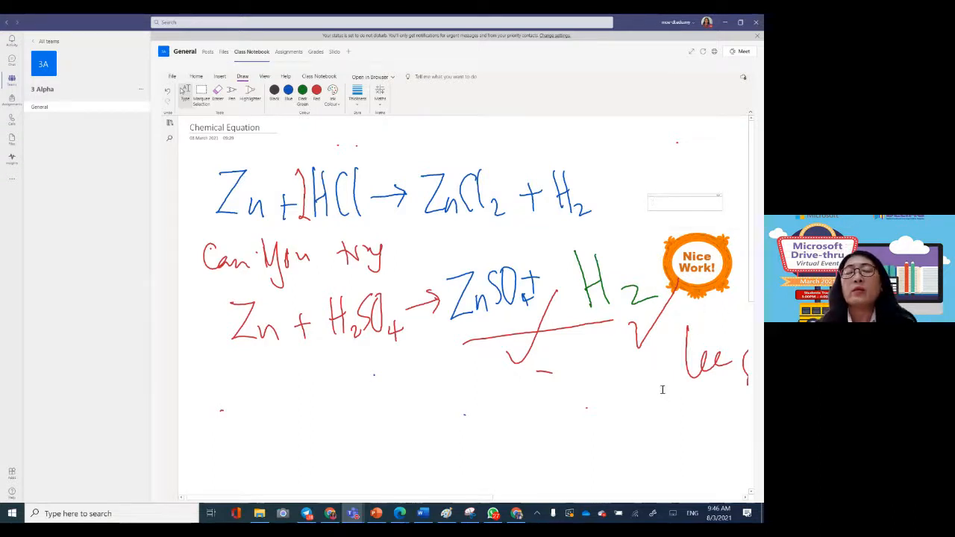
pyautogui.click(196, 76)
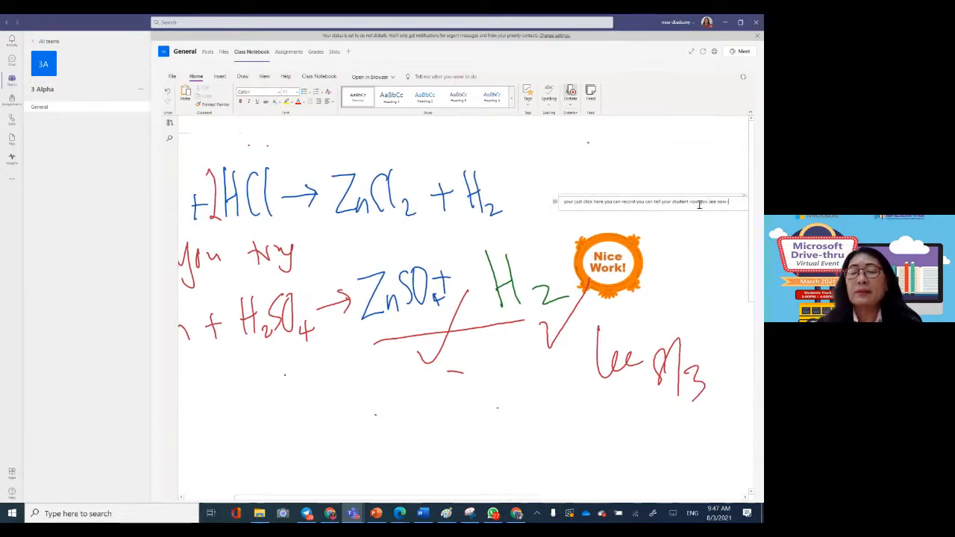
pyautogui.press('BackSpace')
pyautogui.press('BackSpace')
pyautogui.press('BackSpace')
pyautogui.press('BackSpace')
pyautogui.press('BackSpace')
pyautogui.press('BackSpace')
pyautogui.press('BackSpace')
pyautogui.press('BackSpace')
pyautogui.press('BackSpace')
pyautogui.press('BackSpace')
pyautogui.press('BackSpace')
pyautogui.press('BackSpace')
pyautogui.press('BackSpace')
pyautogui.press('BackSpace')
pyautogui.press('BackSpace')
pyautogui.press('BackSpace')
pyautogui.press('BackSpace')
pyautogui.press('BackSpace')
pyautogui.press('BackSpace')
pyautogui.press('BackSpace')
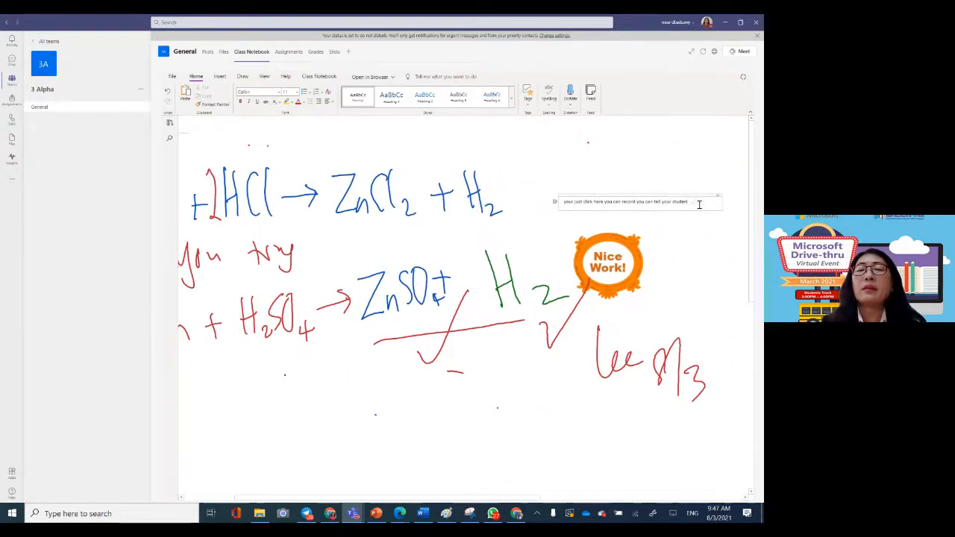
pyautogui.press('BackSpace')
pyautogui.press('BackSpace')
pyautogui.press('BackSpace')
pyautogui.press('BackSpace')
pyautogui.press('BackSpace')
pyautogui.press('BackSpace')
pyautogui.press('BackSpace')
pyautogui.press('BackSpace')
pyautogui.press('BackSpace')
pyautogui.press('BackSpace')
pyautogui.press('BackSpace')
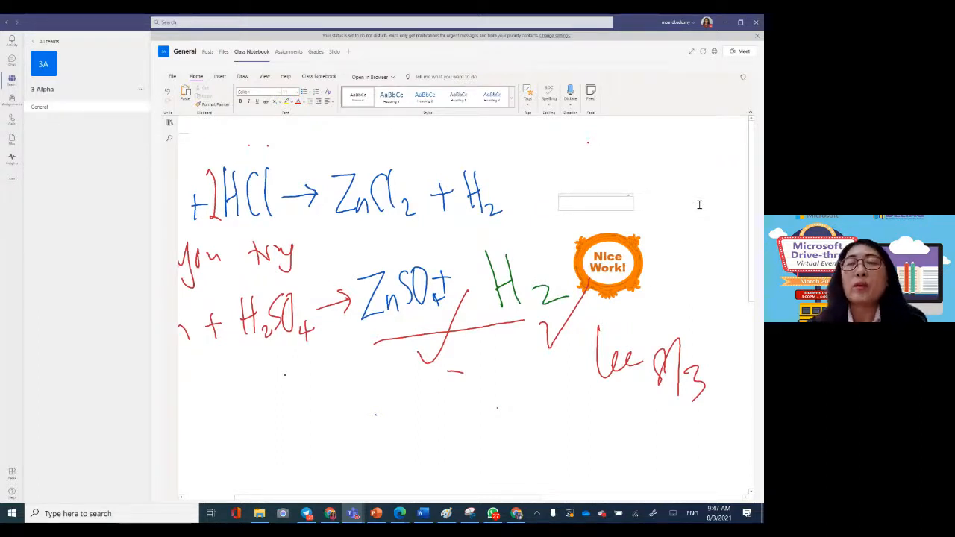
pyautogui.click(571, 91)
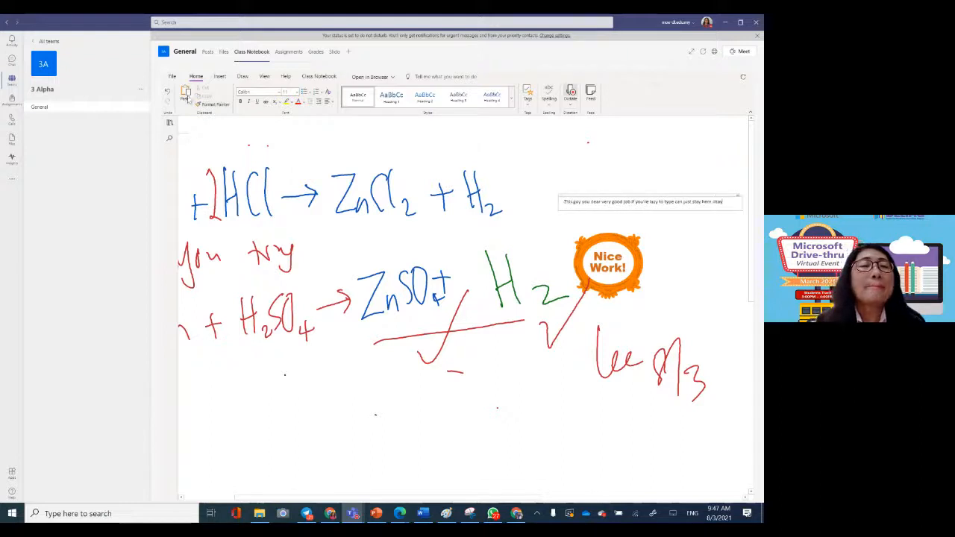
# Step: Examine the Periodic Table of Elements page in the student's Class Notes section, down to the sodium and magnesium examples
pyautogui.click(169, 124)
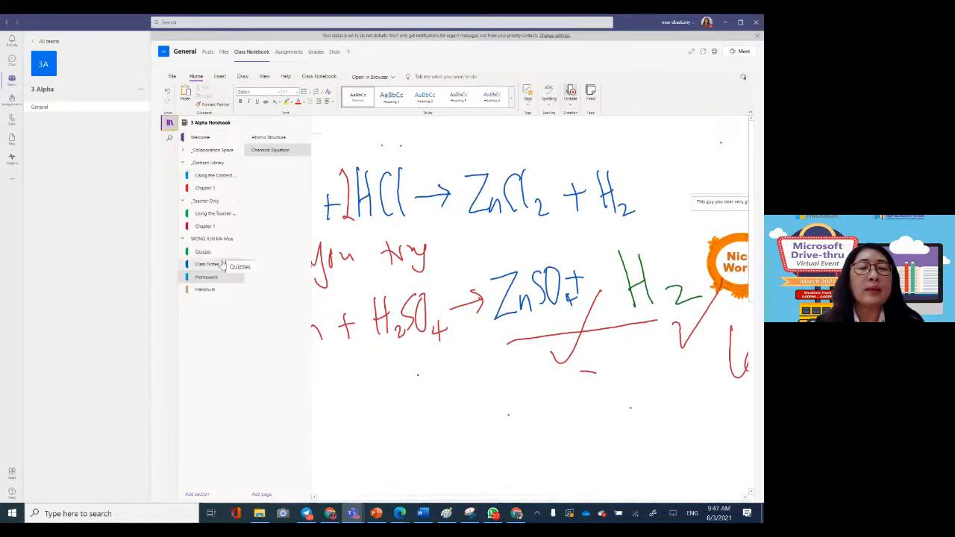
pyautogui.click(221, 265)
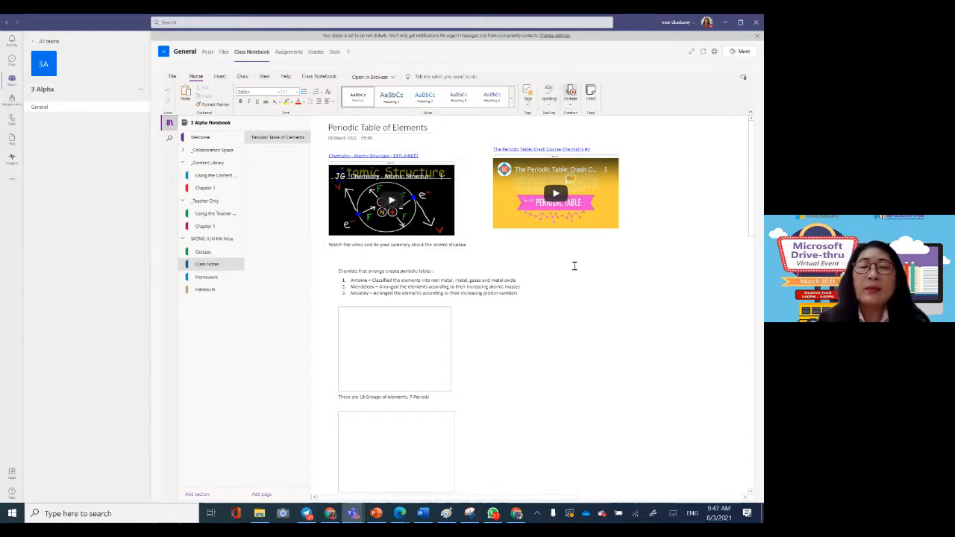
pyautogui.keyDown('ctrl'); pyautogui.scroll(3, 574, 266); pyautogui.keyUp('ctrl')
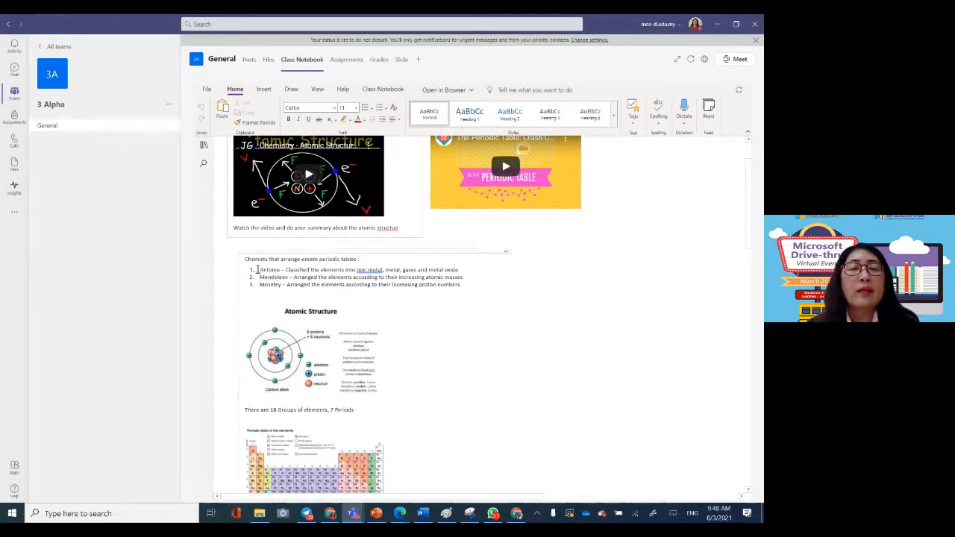
pyautogui.scroll(-3, 533, 327)
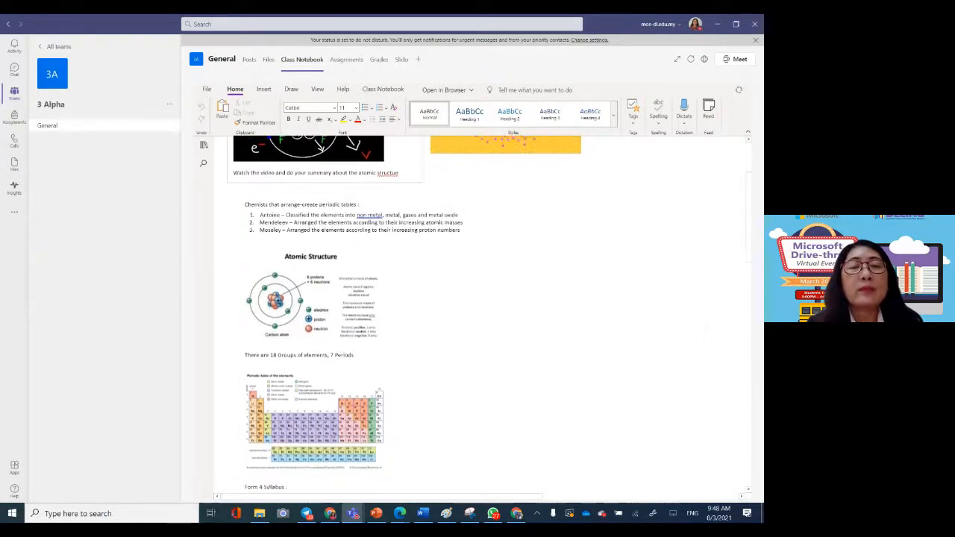
pyautogui.scroll(-2, 365, 313)
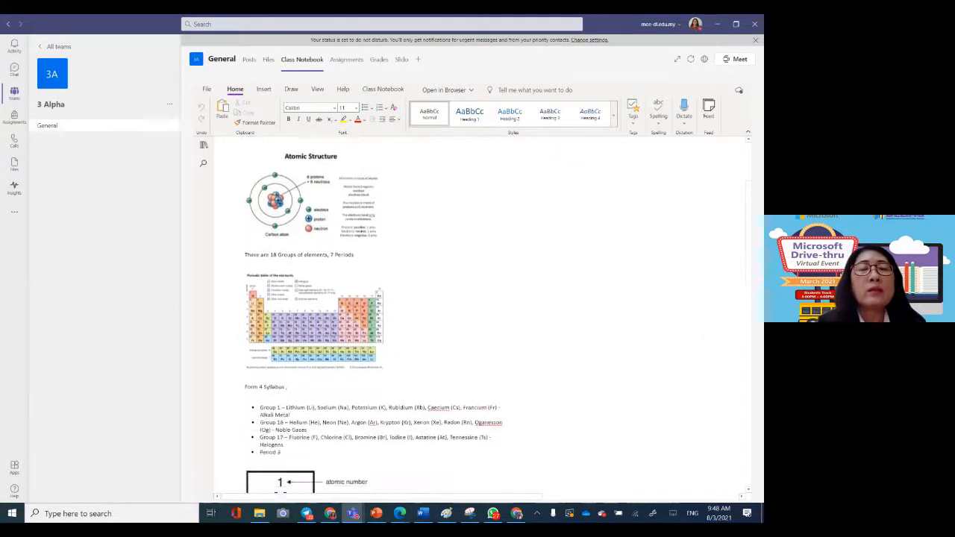
pyautogui.scroll(-5, 374, 312)
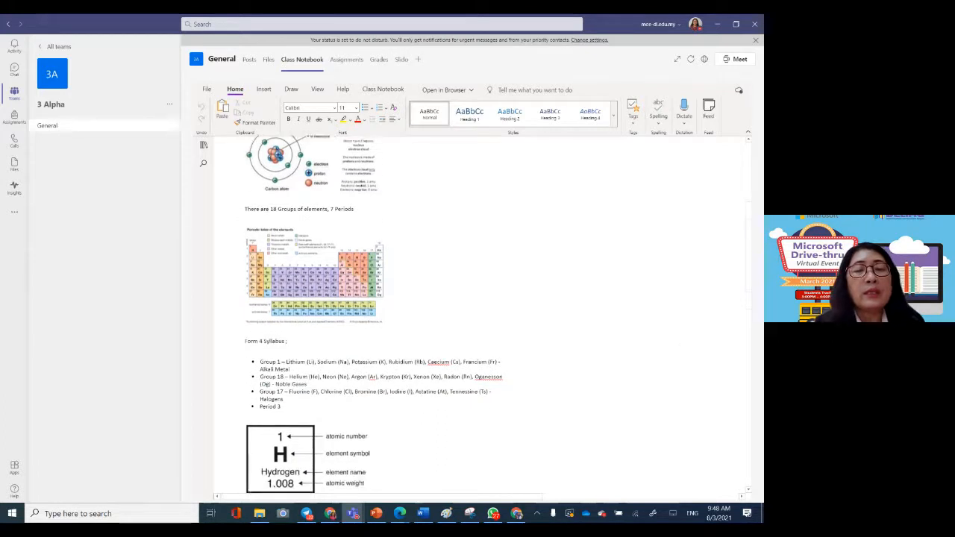
pyautogui.scroll(-6, 373, 313)
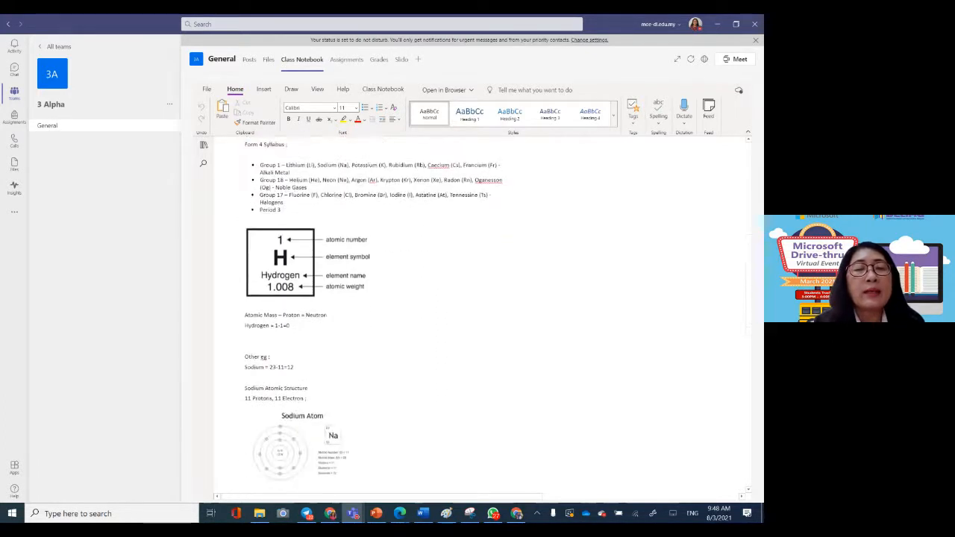
pyautogui.scroll(-1, 345, 313)
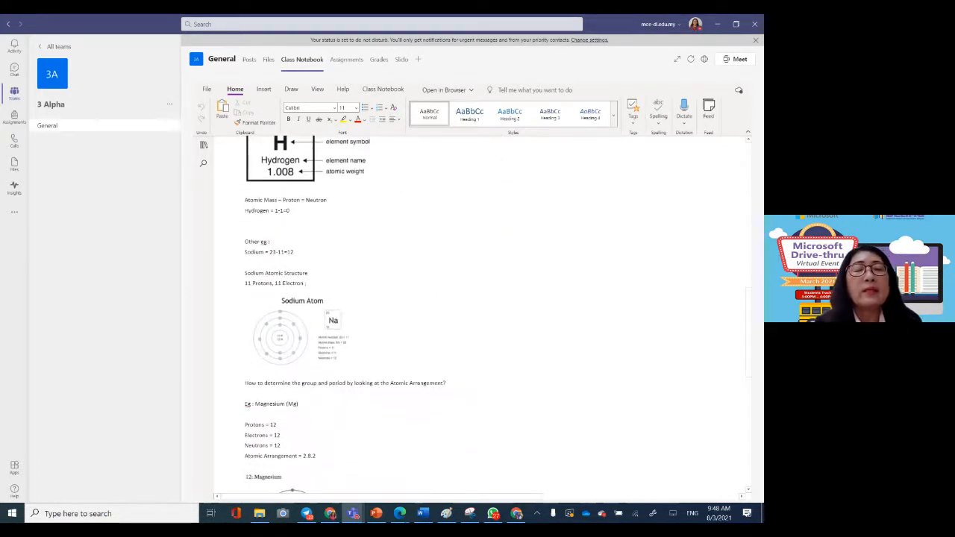
# Step: Activate the pen with dark green ink for annotating the class notes and look through the line thickness options
pyautogui.click(291, 89)
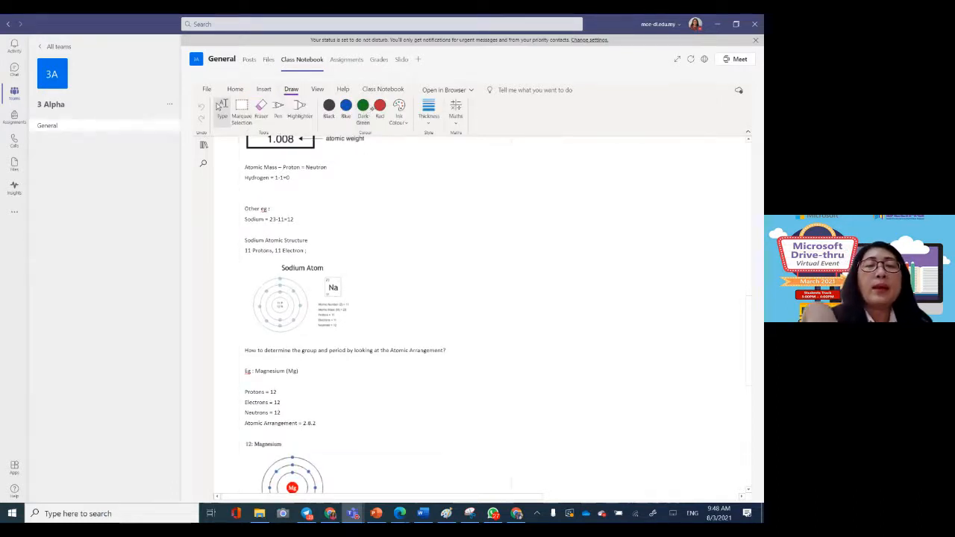
pyautogui.click(278, 108)
pyautogui.click(363, 109)
pyautogui.moveTo(408, 283); pyautogui.dragTo(473, 252)
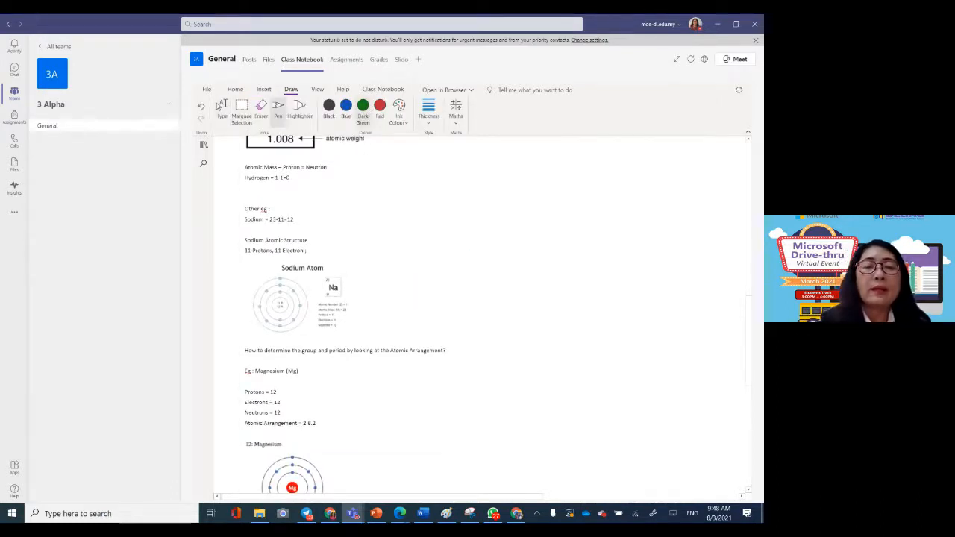
pyautogui.moveTo(335, 411); pyautogui.dragTo(390, 382)
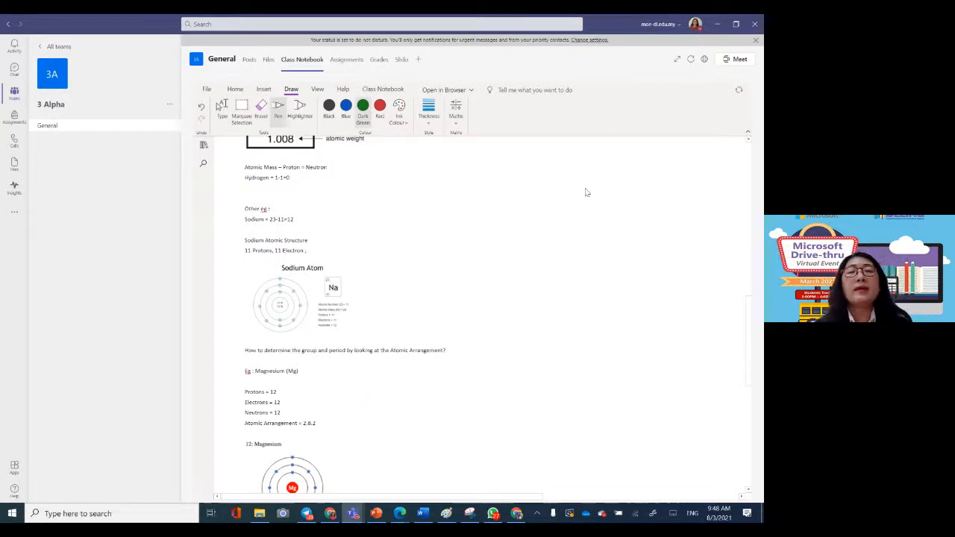
pyautogui.click(400, 107)
pyautogui.click(429, 109)
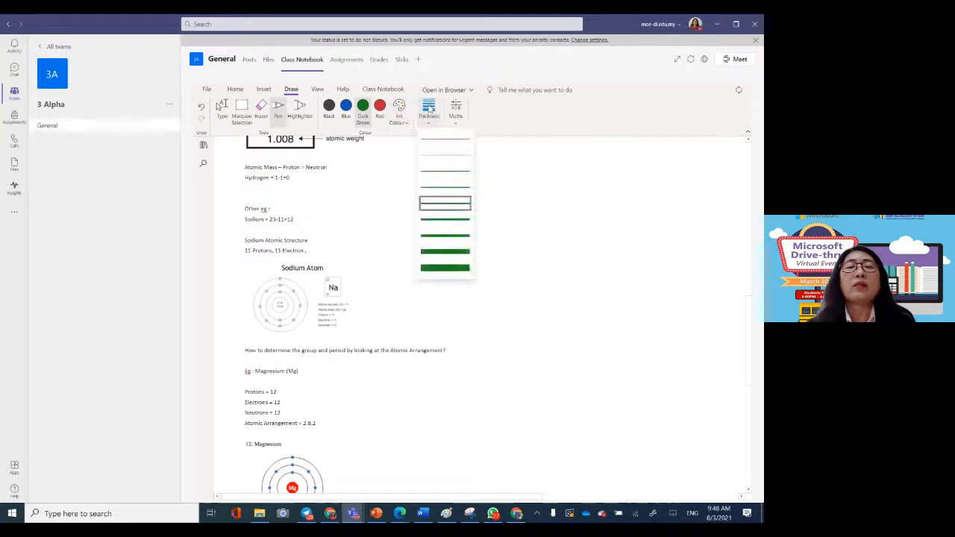
pyautogui.click(552, 199)
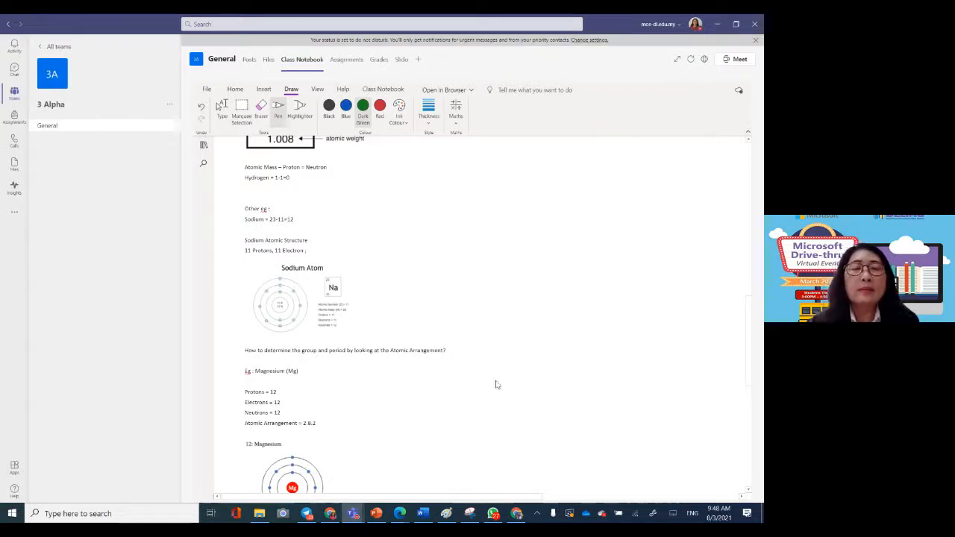
# Step: Switch to PowerPoint and show the Teams and OneNote topic overview slide in reading view
pyautogui.click(202, 145)
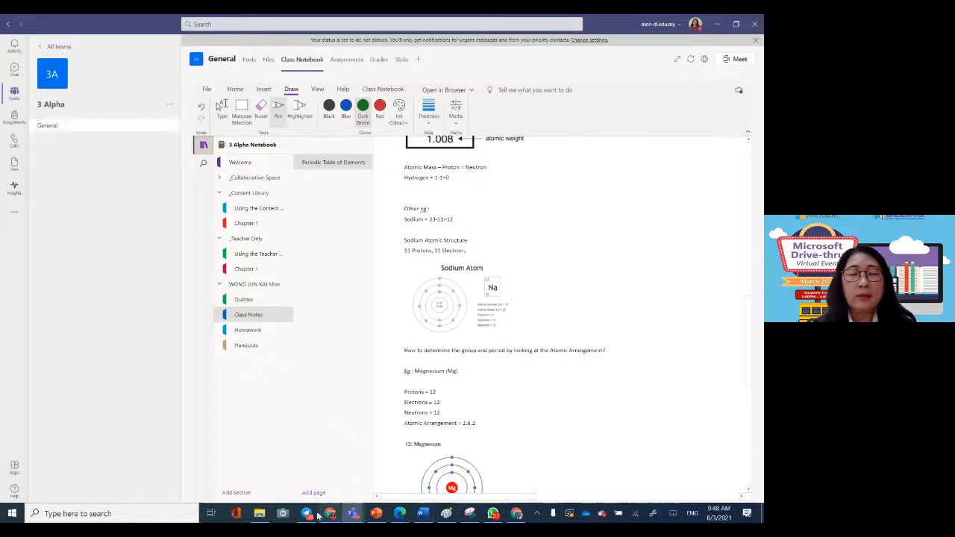
pyautogui.click(376, 513)
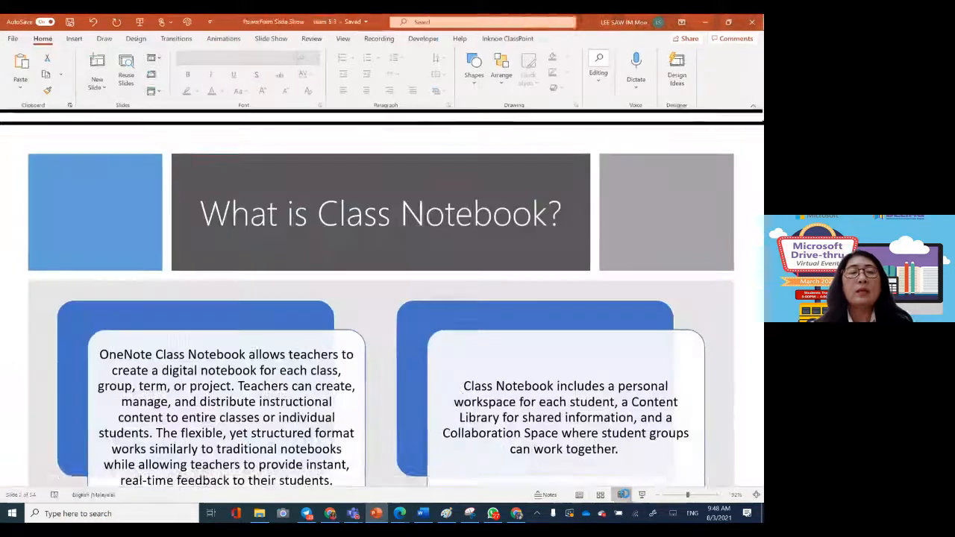
pyautogui.click(623, 495)
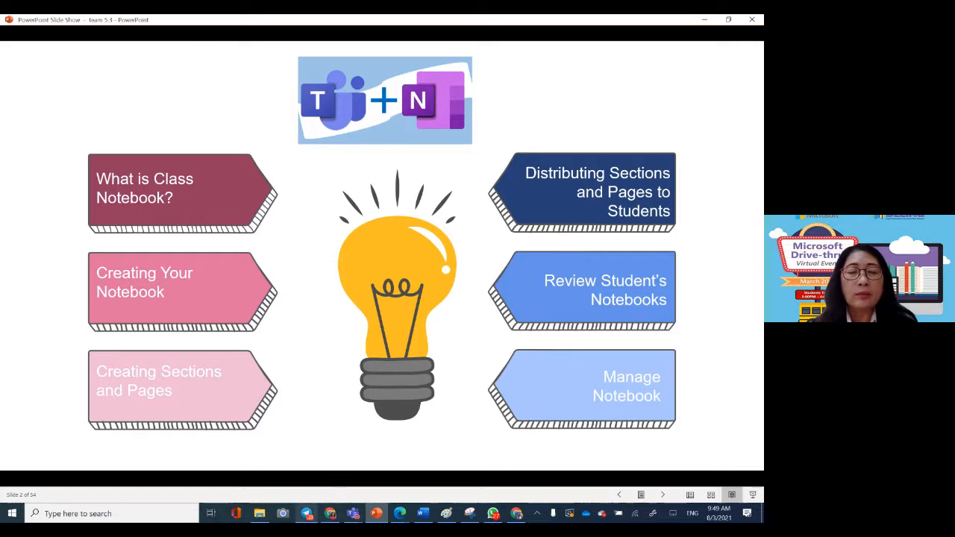
# Step: Return to the 3 Alpha class notebook in Teams and collapse its Content Library section group
pyautogui.moveTo(353, 515)
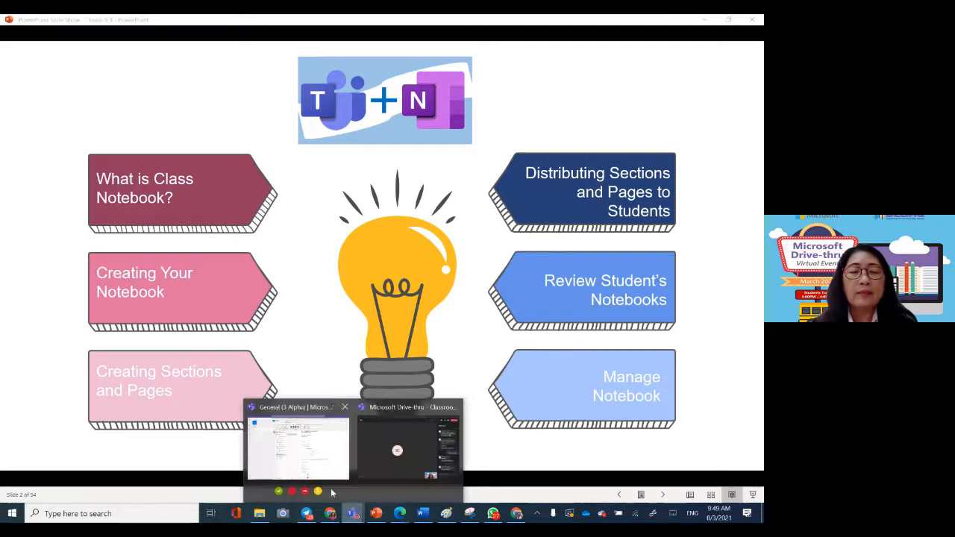
pyautogui.click(298, 440)
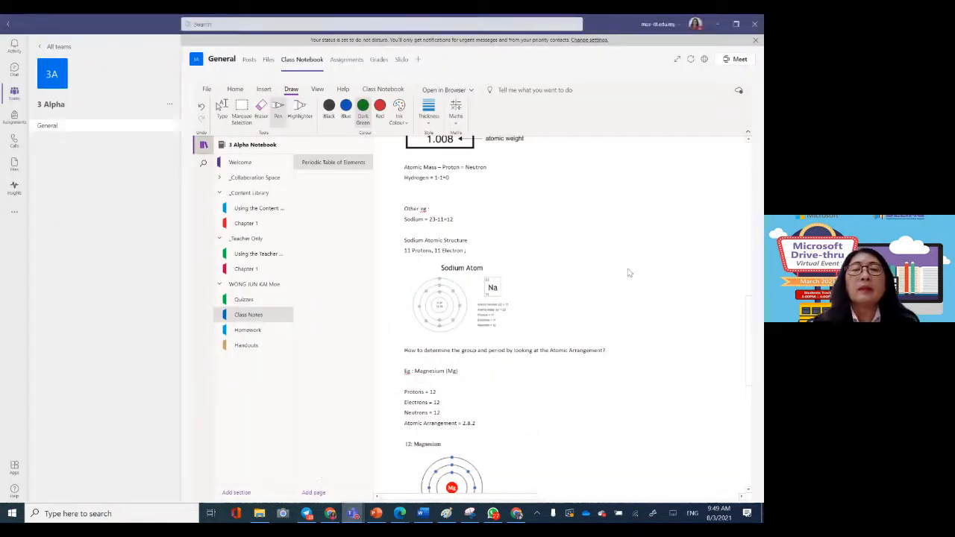
pyautogui.click(234, 90)
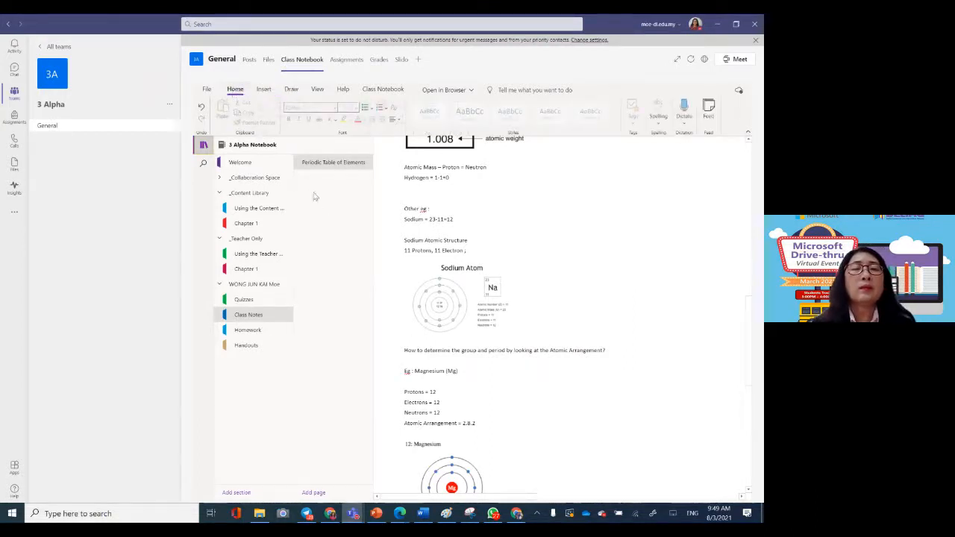
pyautogui.click(240, 195)
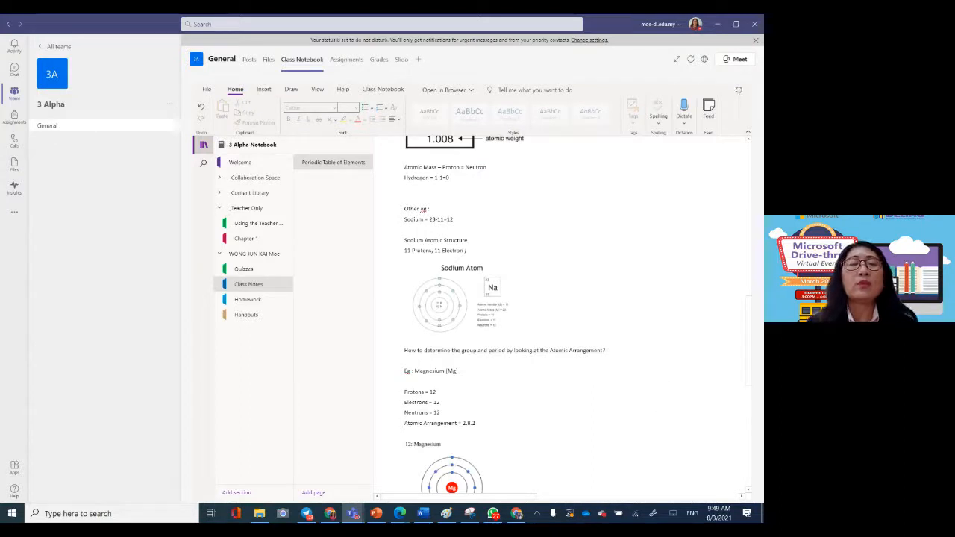
# Step: Switch from inking back to the Type tool and return to the Periodic Table of Elements page
pyautogui.click(291, 88)
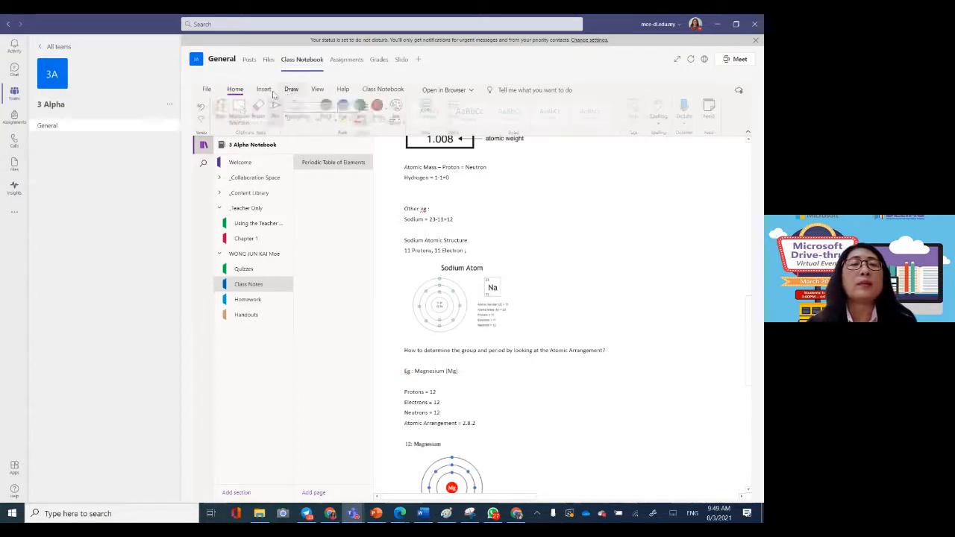
pyautogui.click(221, 110)
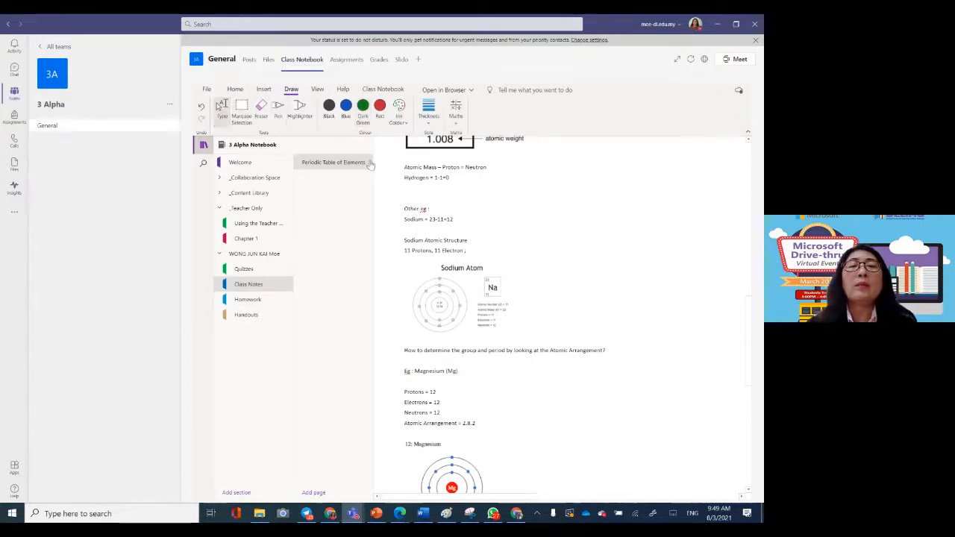
pyautogui.click(696, 208)
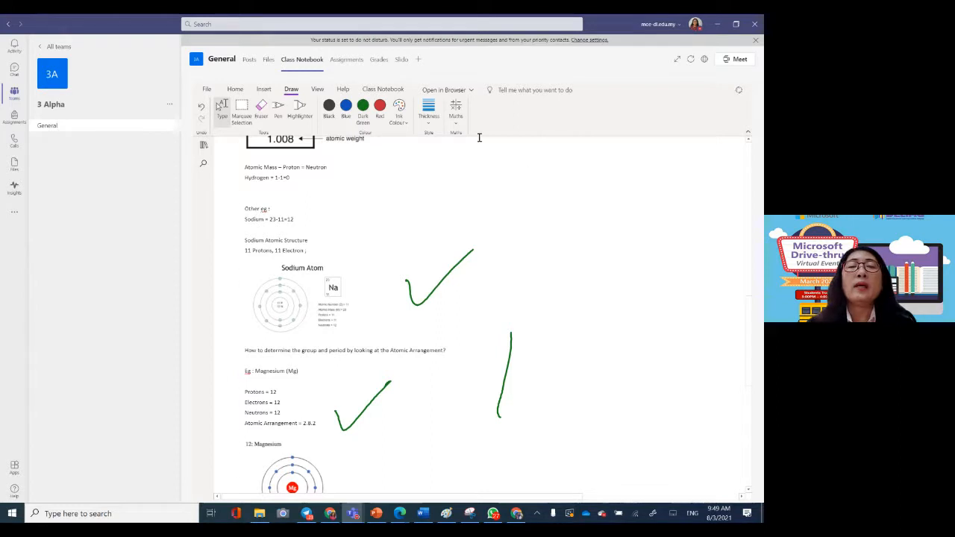
# Step: Open the class notebook in the OneNote desktop app, and return to Teams to resume editing it there
pyautogui.click(466, 90)
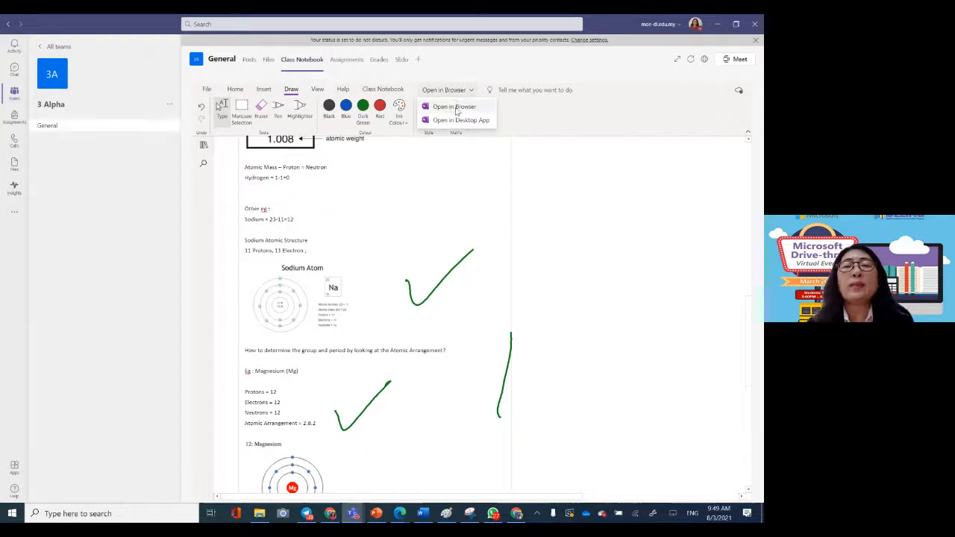
pyautogui.click(458, 121)
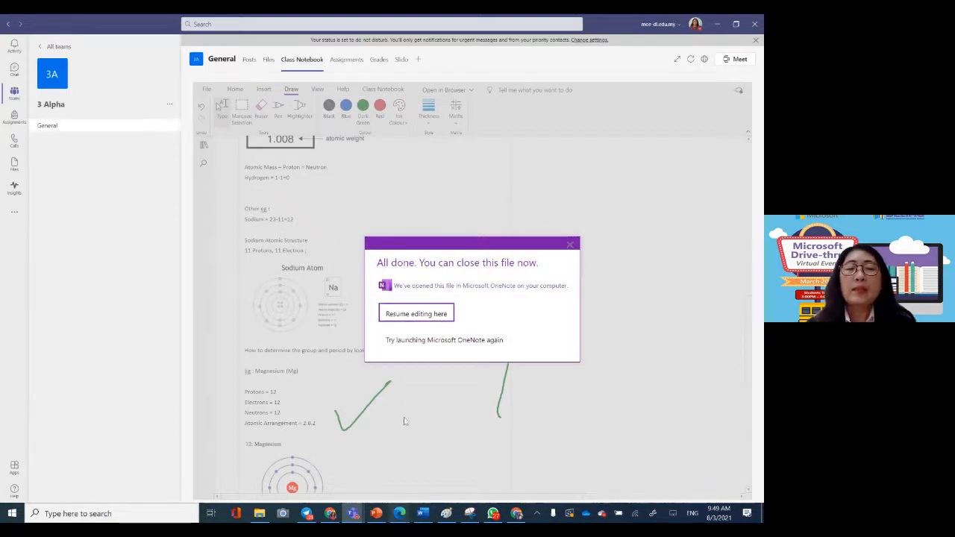
pyautogui.click(355, 514)
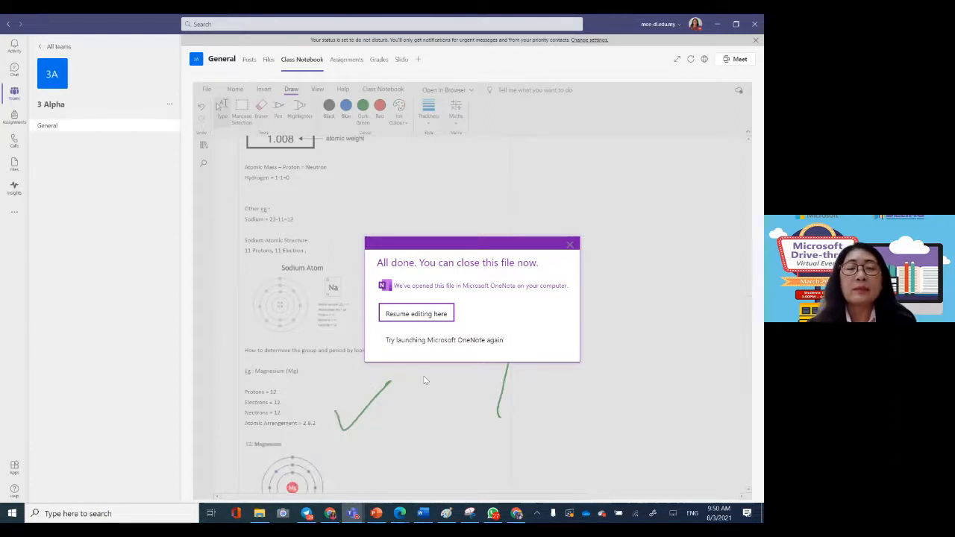
pyautogui.click(352, 513)
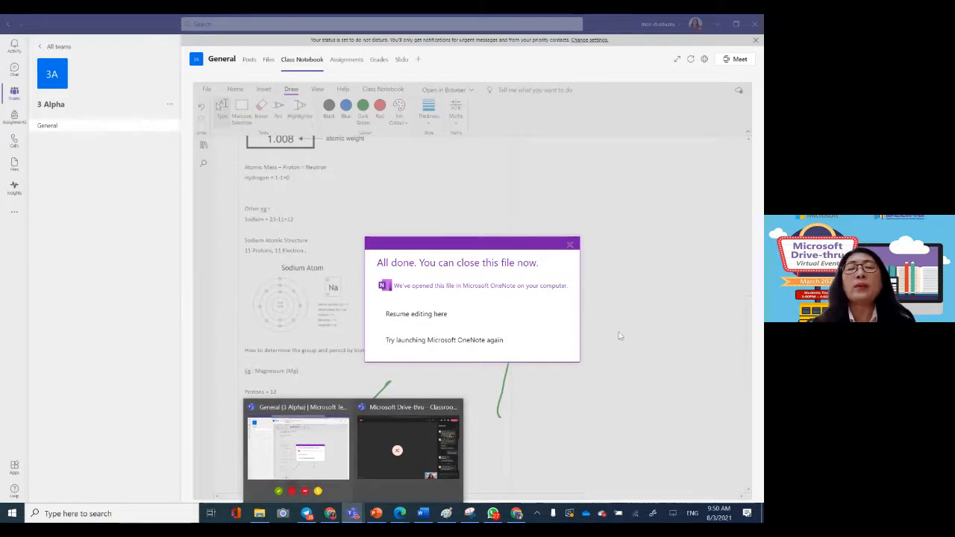
pyautogui.click(395, 315)
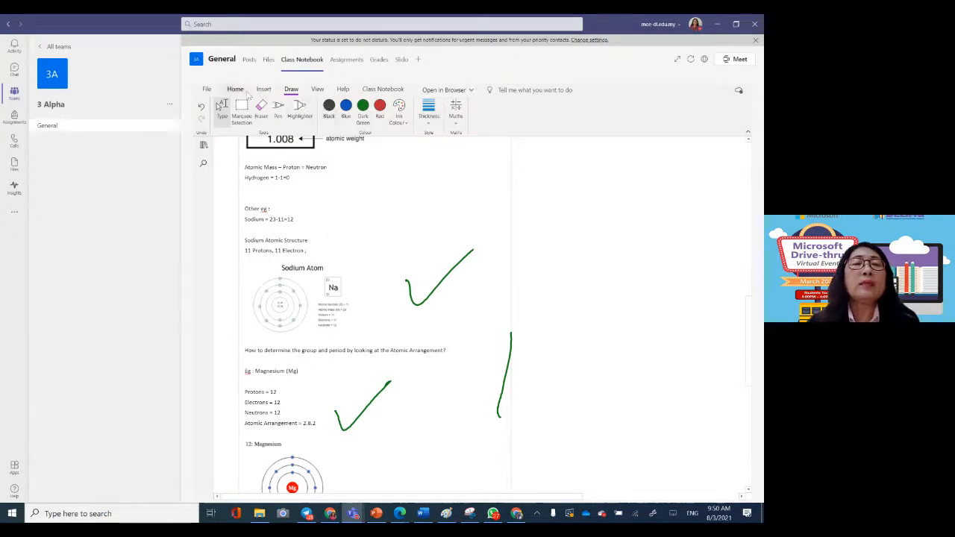
# Step: Copy the Chapter 1 section to the Content Library of the 3 Alpha Notebook
pyautogui.click(375, 89)
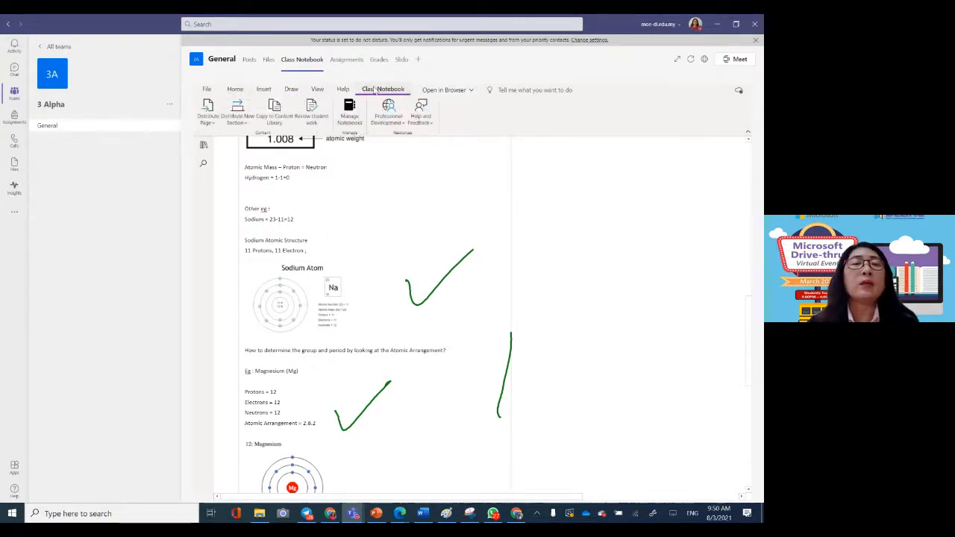
pyautogui.click(273, 111)
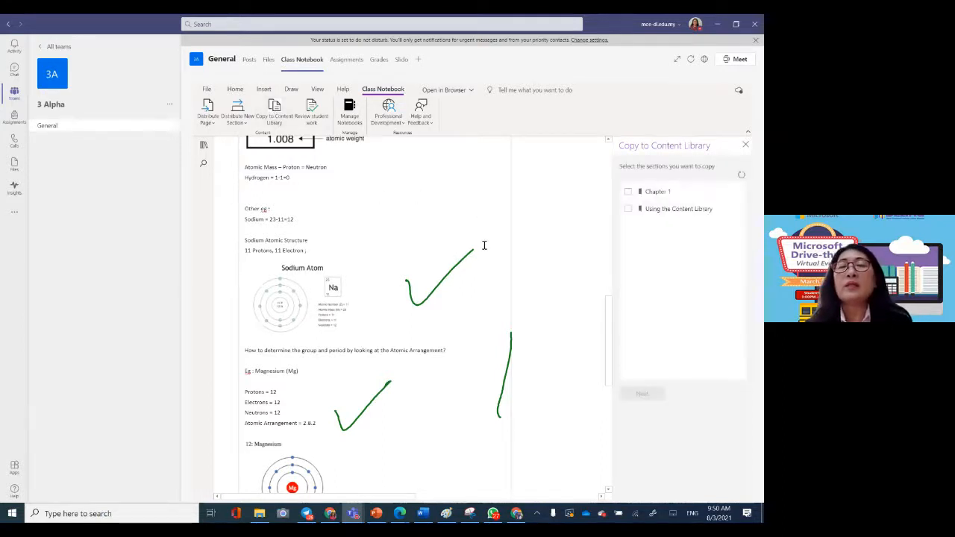
pyautogui.click(648, 195)
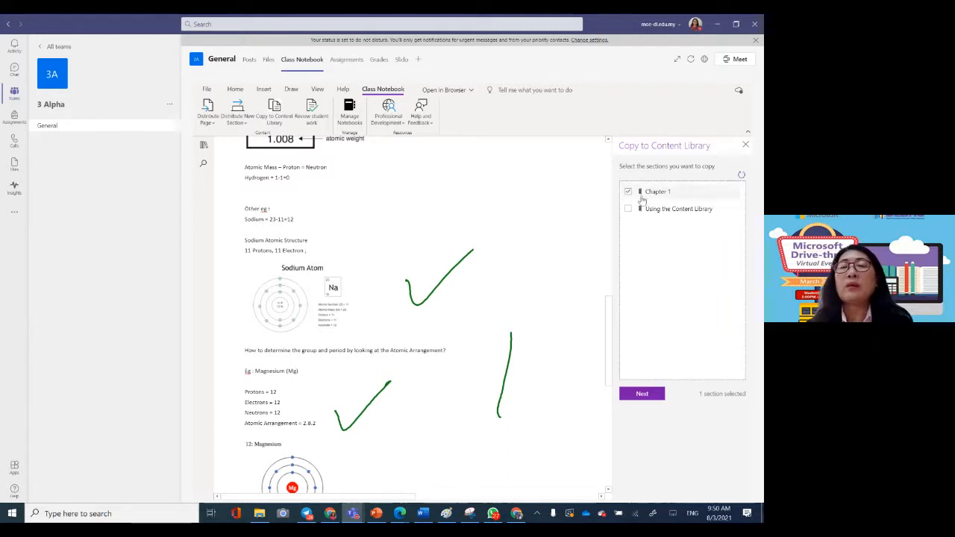
pyautogui.click(643, 197)
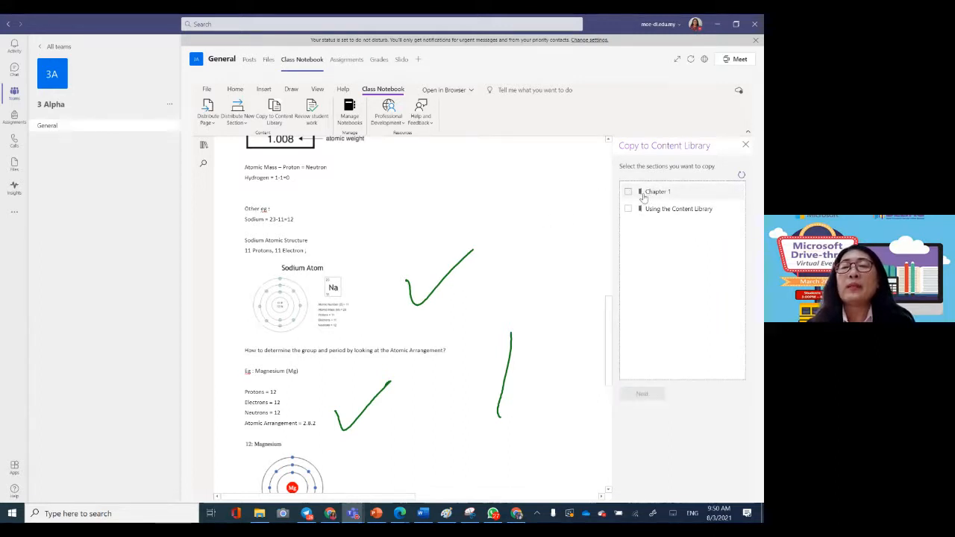
pyautogui.click(643, 195)
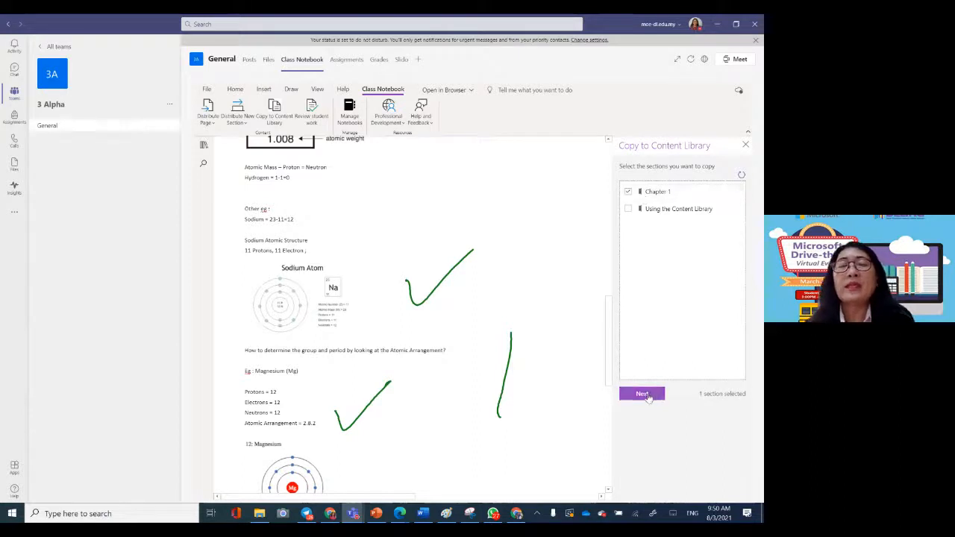
pyautogui.click(646, 394)
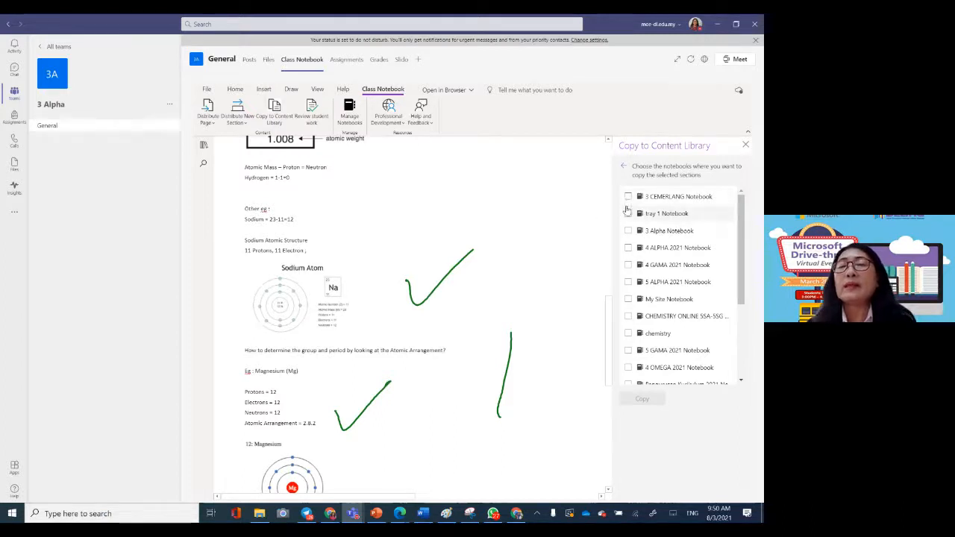
pyautogui.click(628, 232)
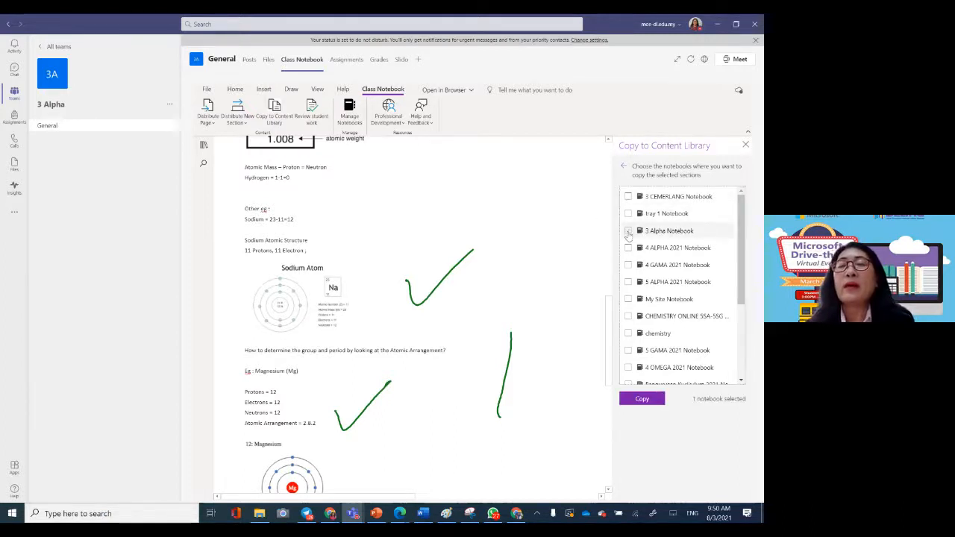
pyautogui.click(642, 400)
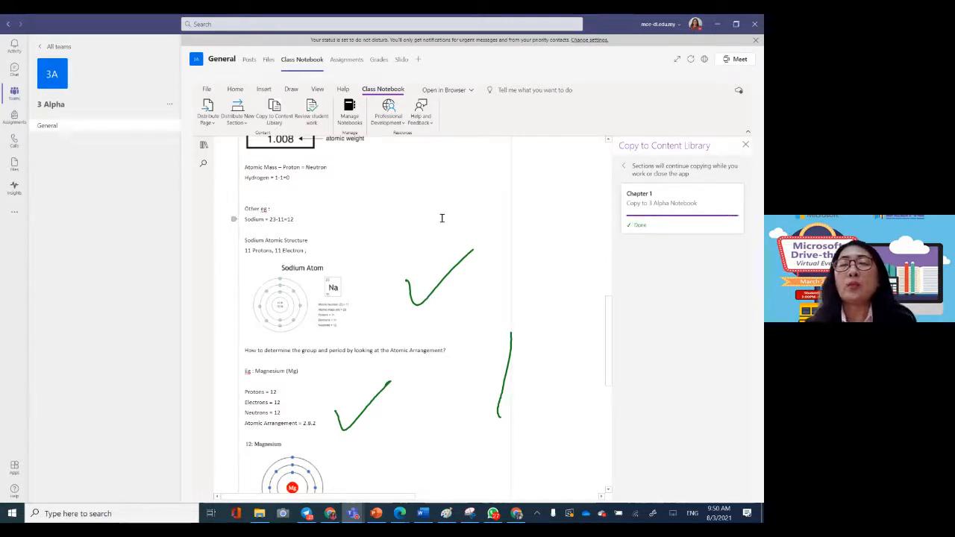
# Step: Expand the Content Library in the notebook's section list and open its Chapter 1 section
pyautogui.click(207, 149)
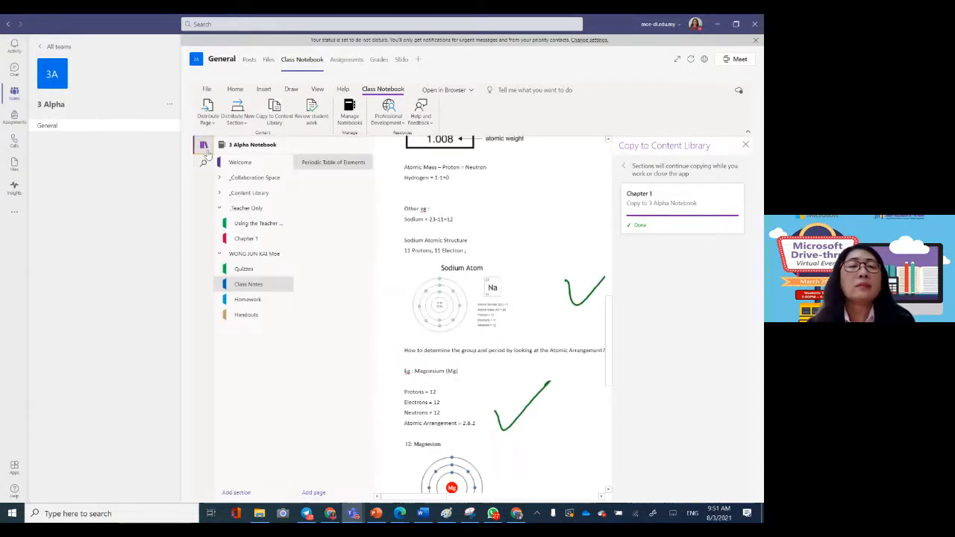
pyautogui.click(252, 194)
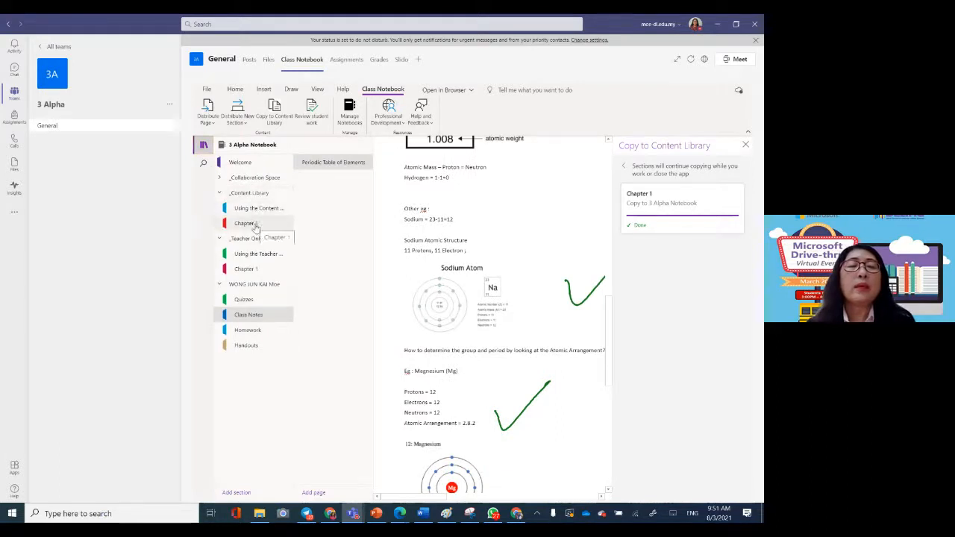
pyautogui.click(254, 226)
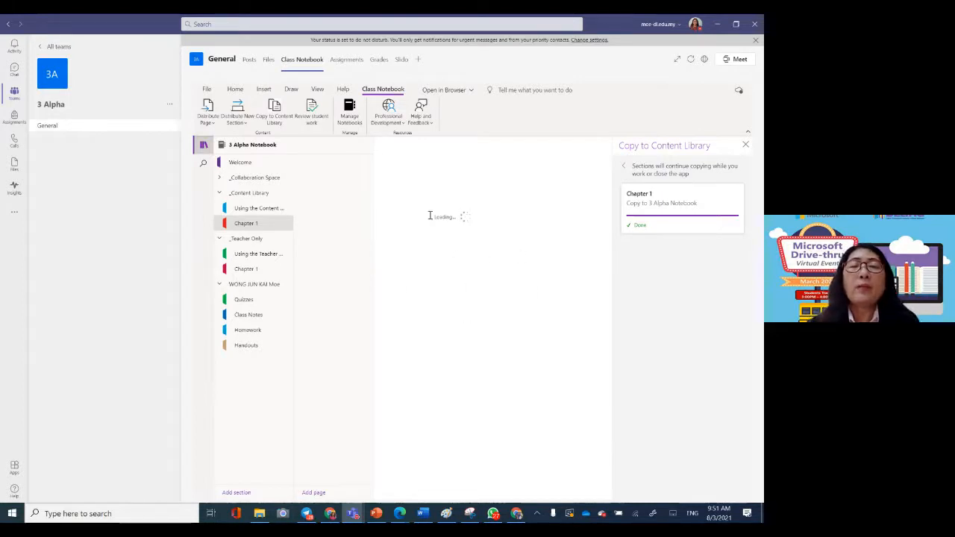
# Step: View the Manage Class Notebook settings, close them and show the notebook's section list again
pyautogui.click(354, 120)
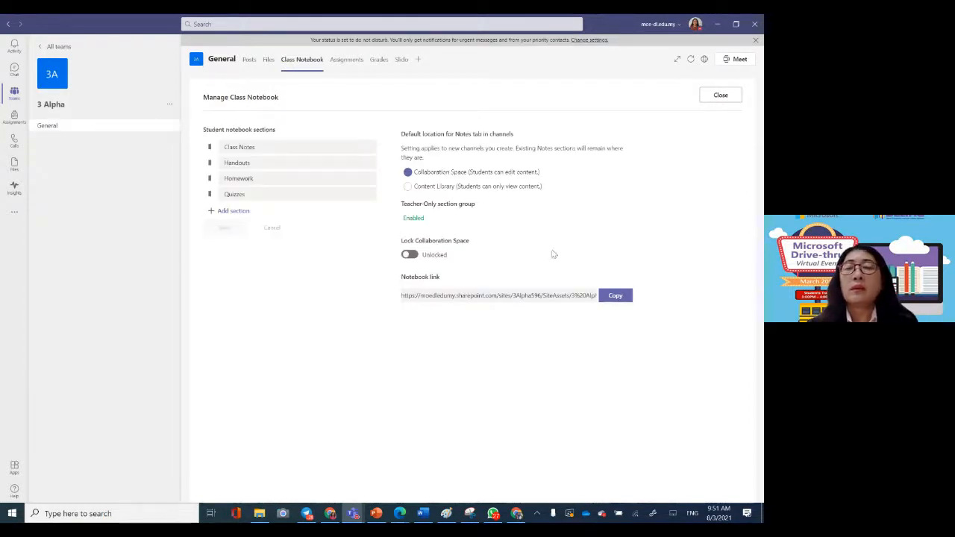
pyautogui.click(721, 95)
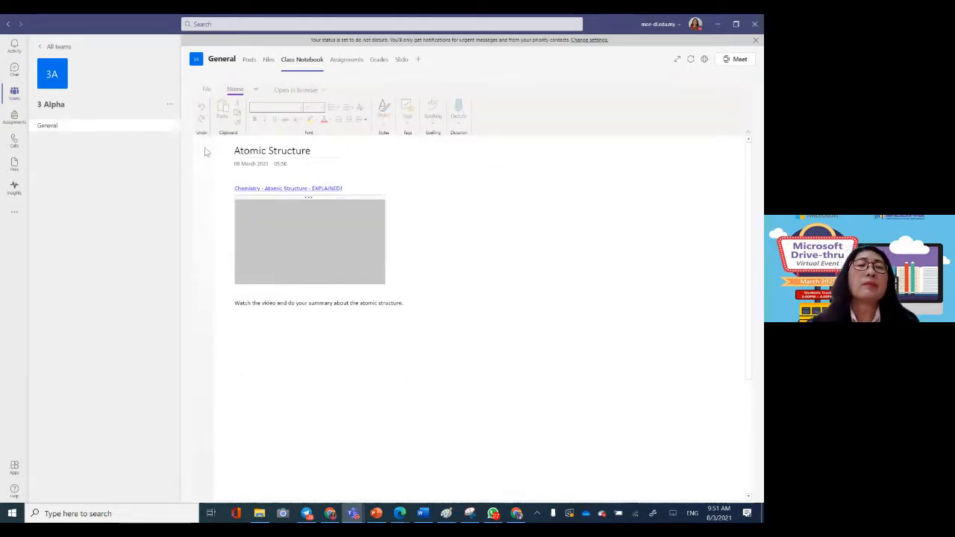
pyautogui.click(203, 146)
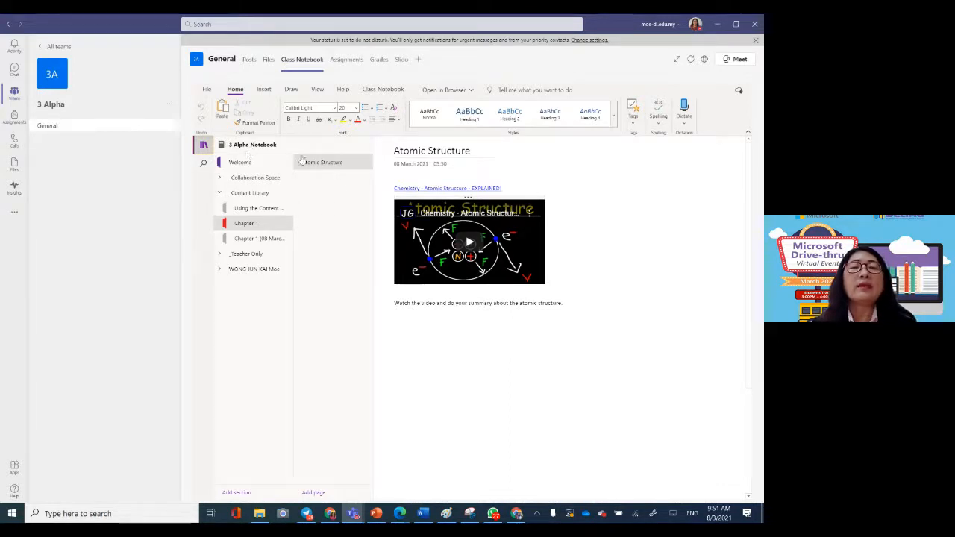
# Step: Start reviewing student work, choosing the Homework section and its Atomic Structure page to reach the student list
pyautogui.click(378, 90)
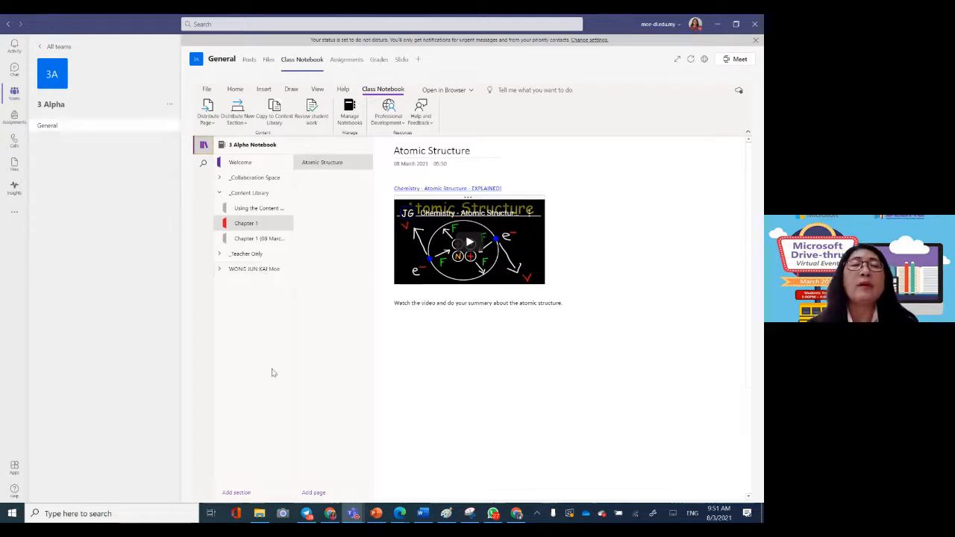
pyautogui.click(311, 110)
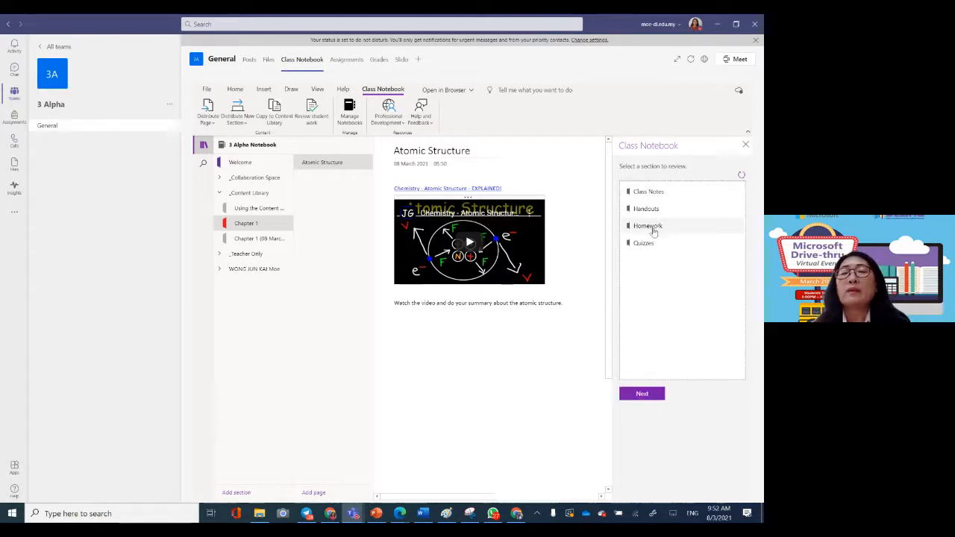
pyautogui.click(647, 393)
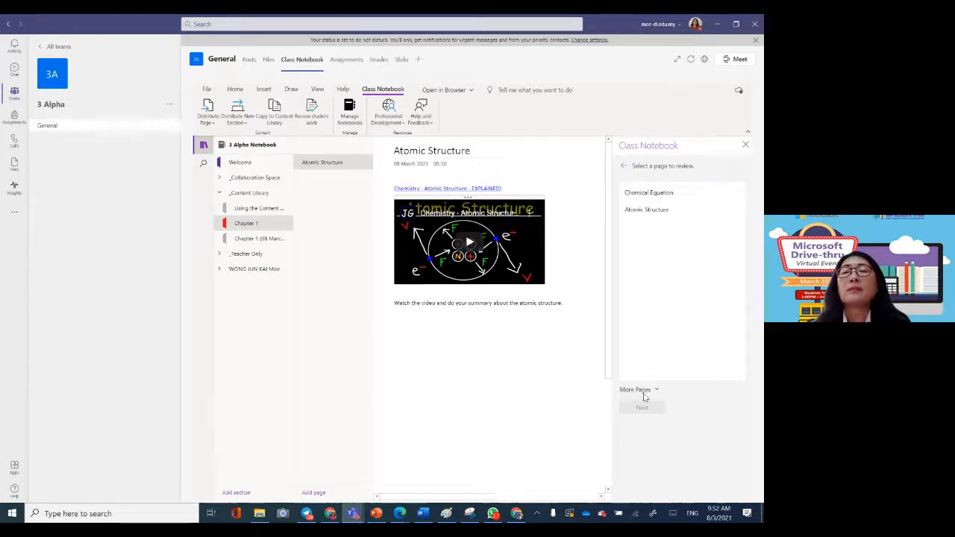
pyautogui.click(639, 212)
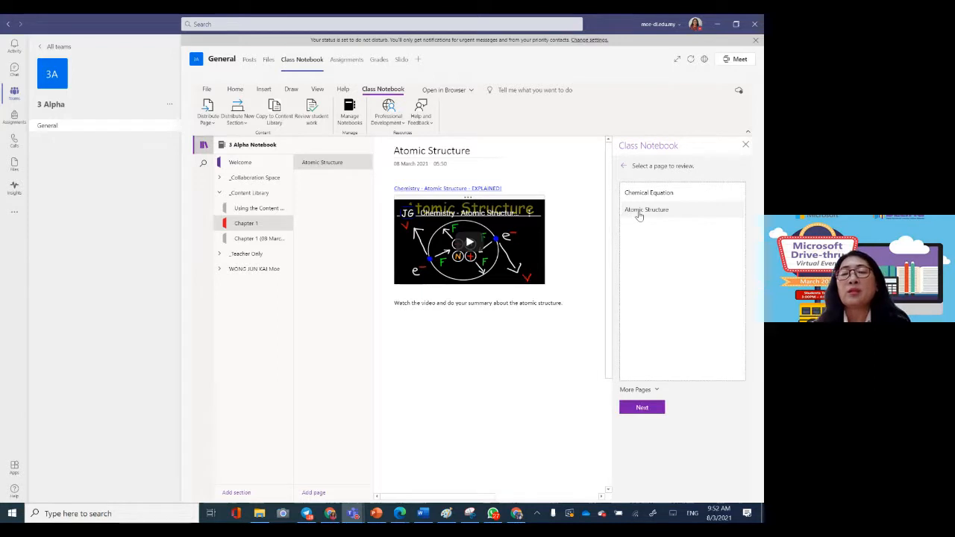
pyautogui.click(640, 407)
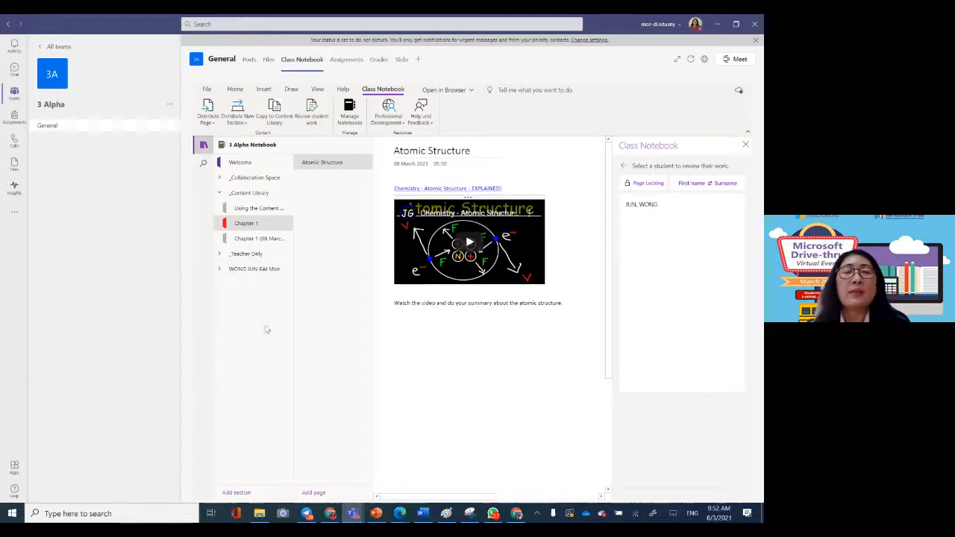
# Step: Open Page Locking for the Atomic Structure homework page and apply its student settings three times
pyautogui.click(639, 183)
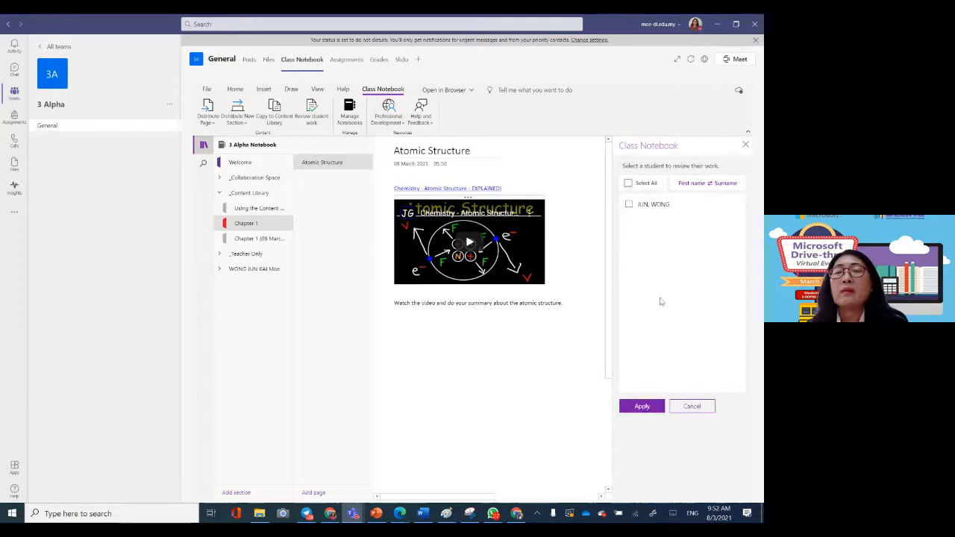
pyautogui.click(641, 406)
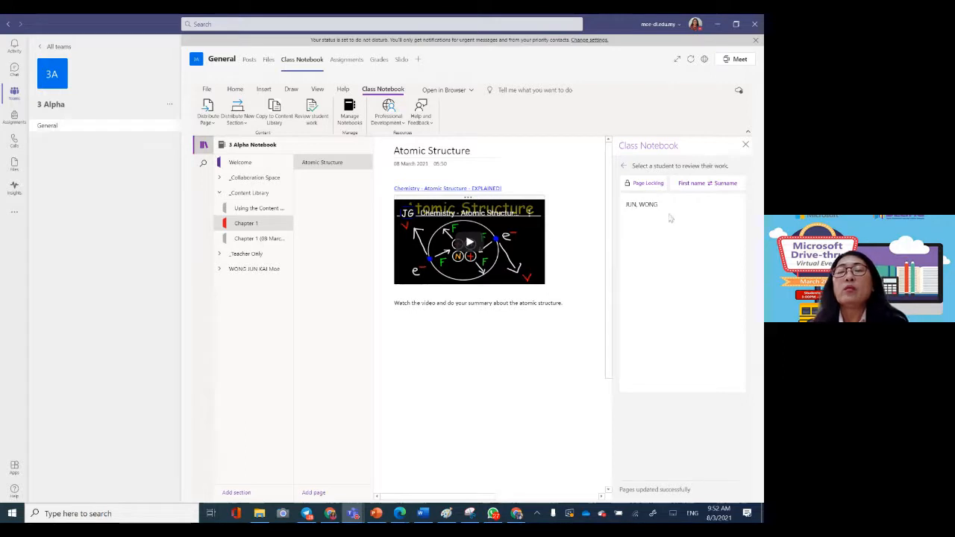
pyautogui.click(634, 185)
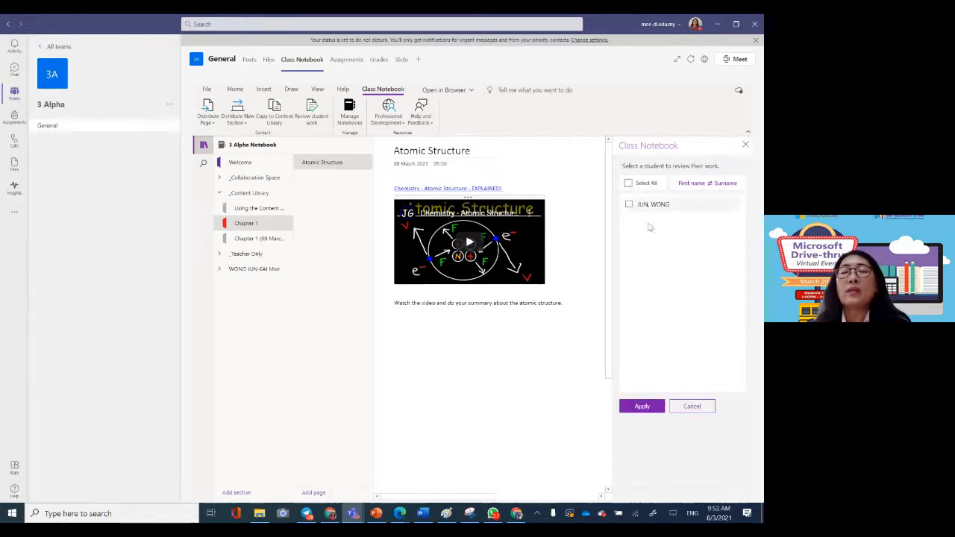
pyautogui.click(651, 409)
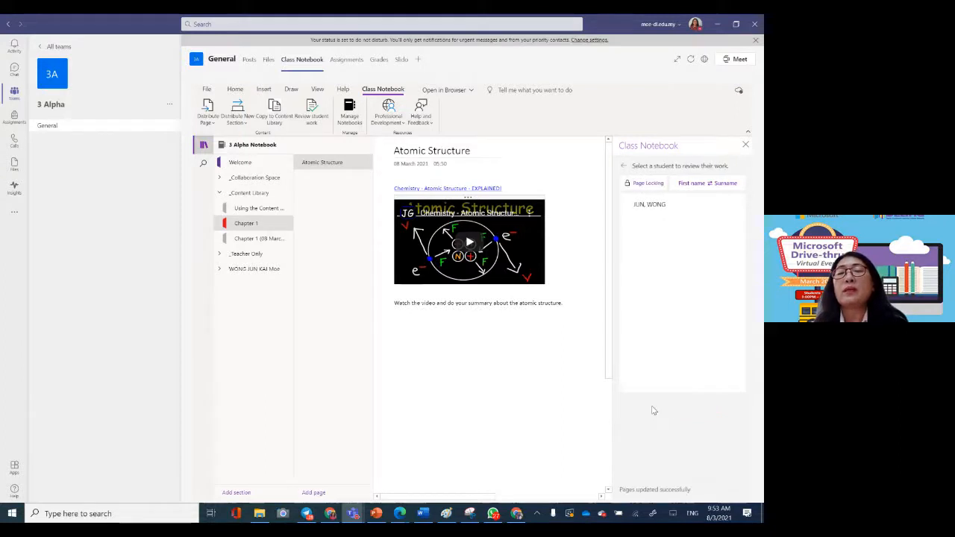
pyautogui.click(640, 187)
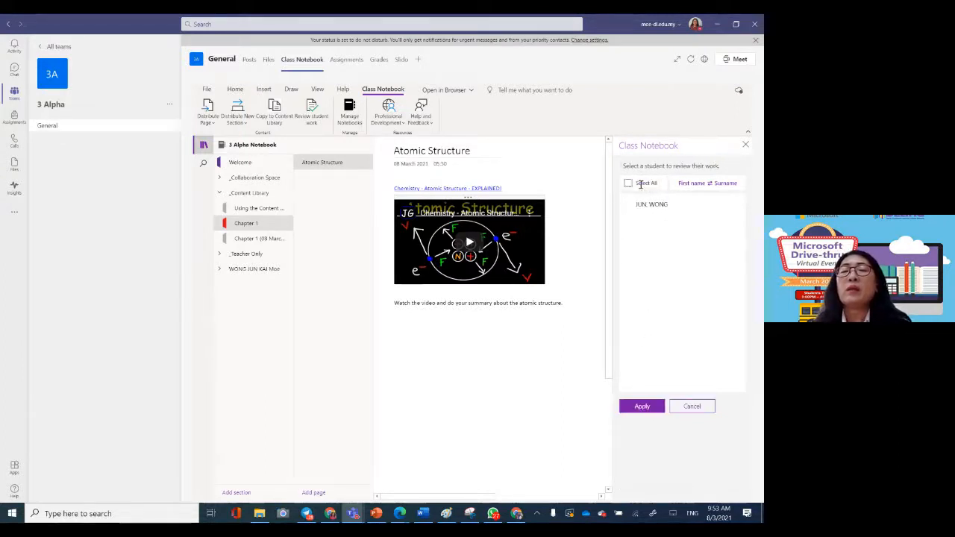
pyautogui.click(642, 408)
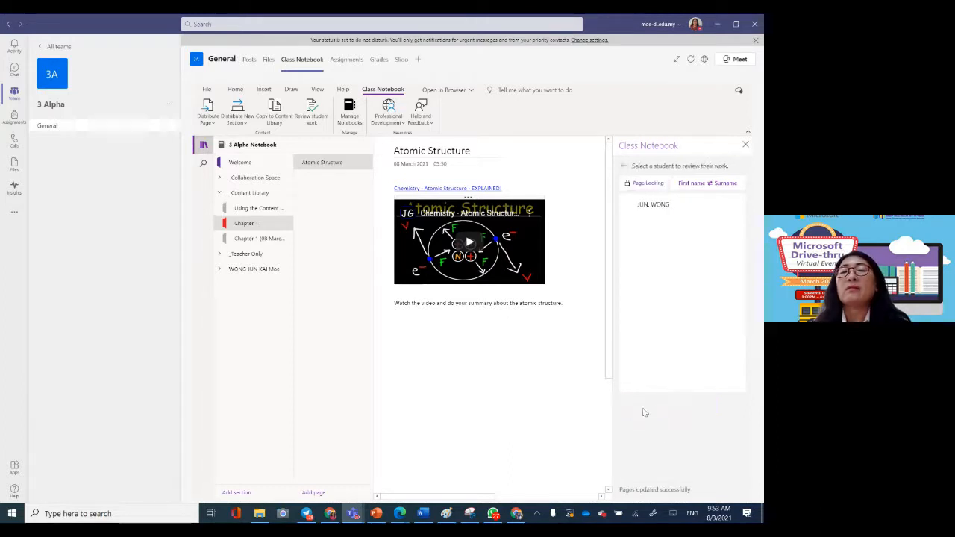
# Step: Swap the student name order, choose the Chemical Equation homework page for review, and close the Class Notebook pane
pyautogui.click(691, 184)
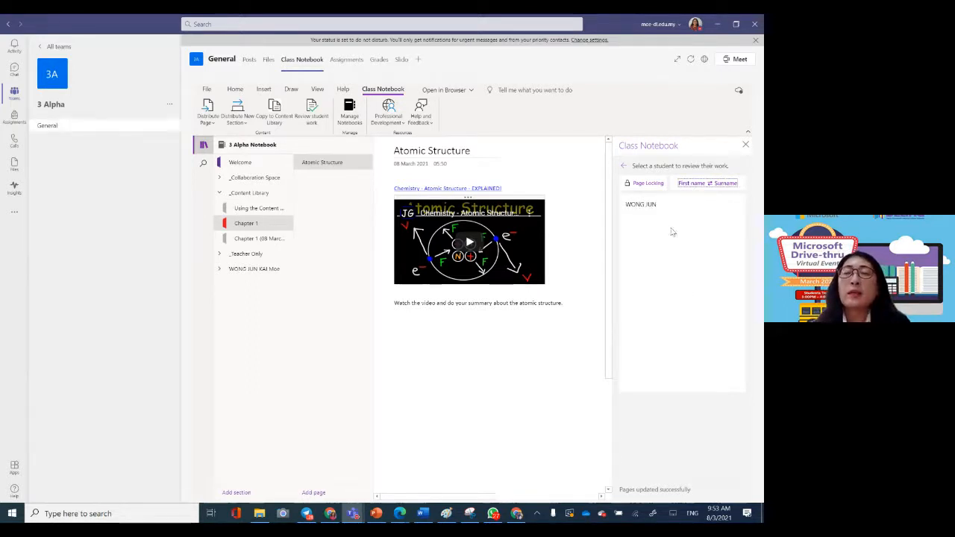
pyautogui.click(641, 203)
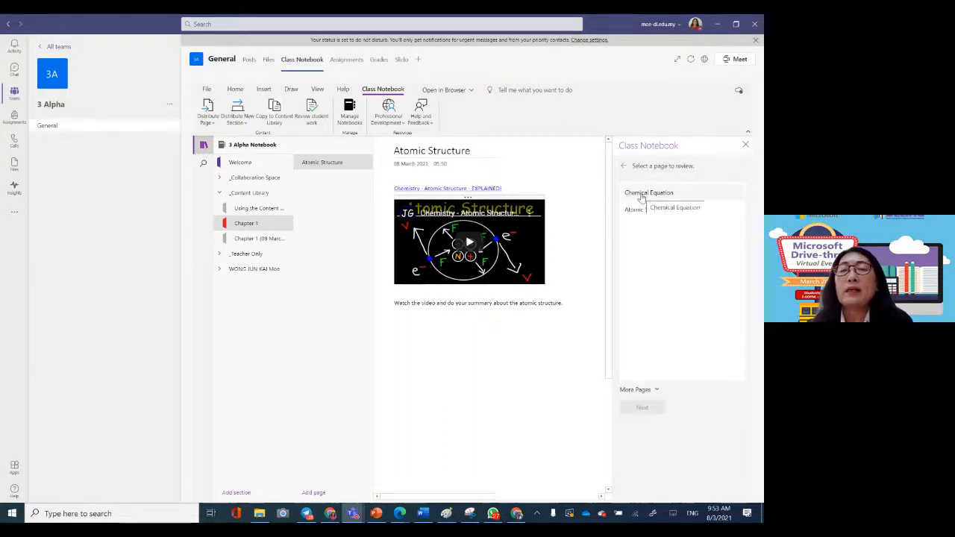
pyautogui.click(640, 195)
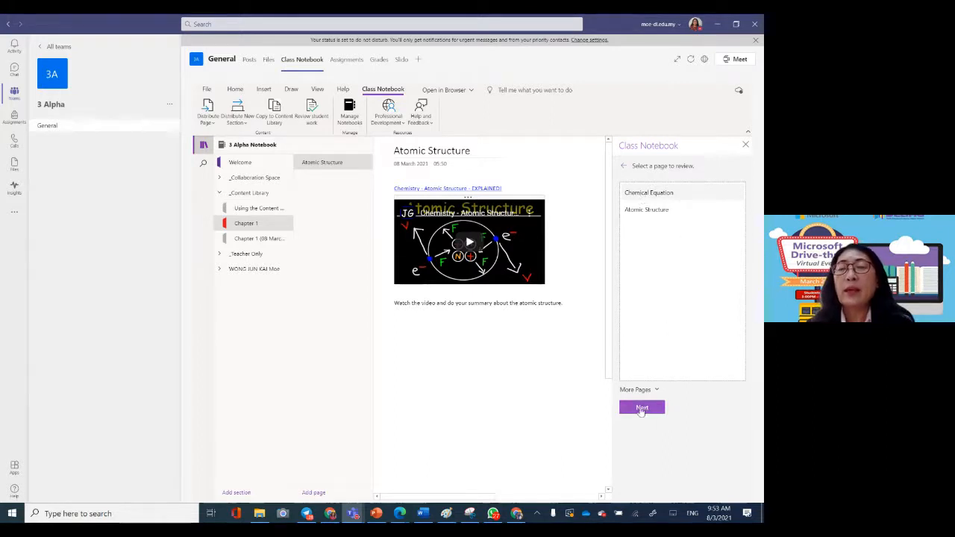
pyautogui.click(641, 408)
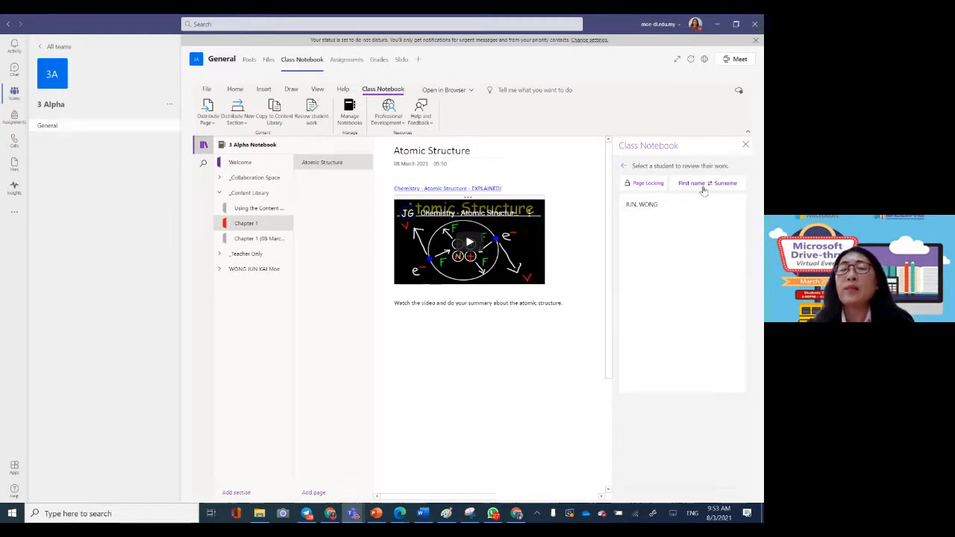
pyautogui.click(743, 145)
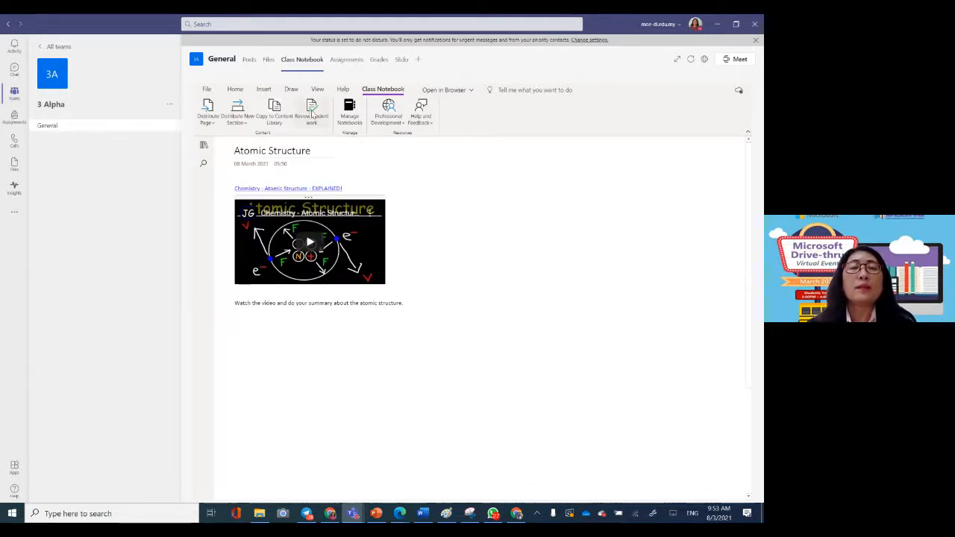
# Step: Open the Manage Class Notebook settings, try adding a student notebook section, cancel it and close the settings
pyautogui.click(349, 111)
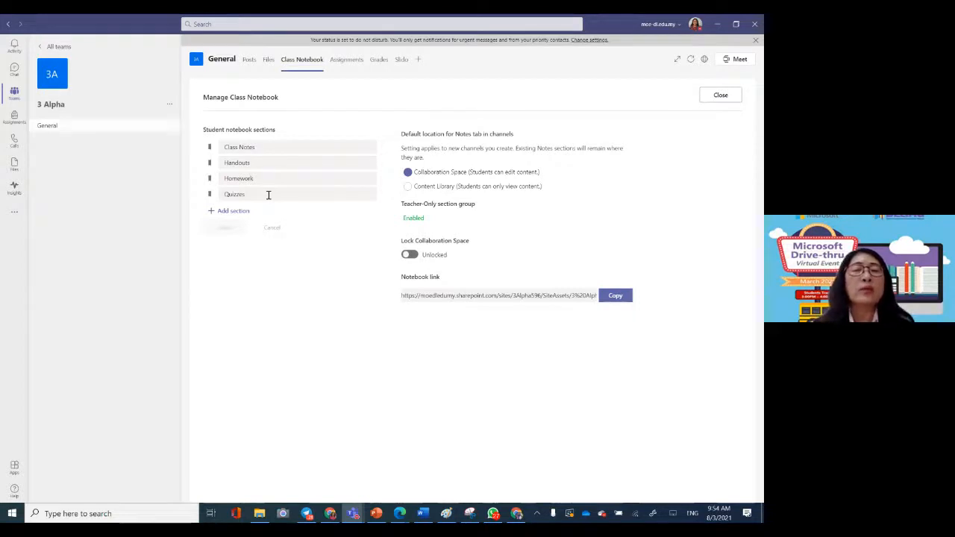
pyautogui.click(222, 213)
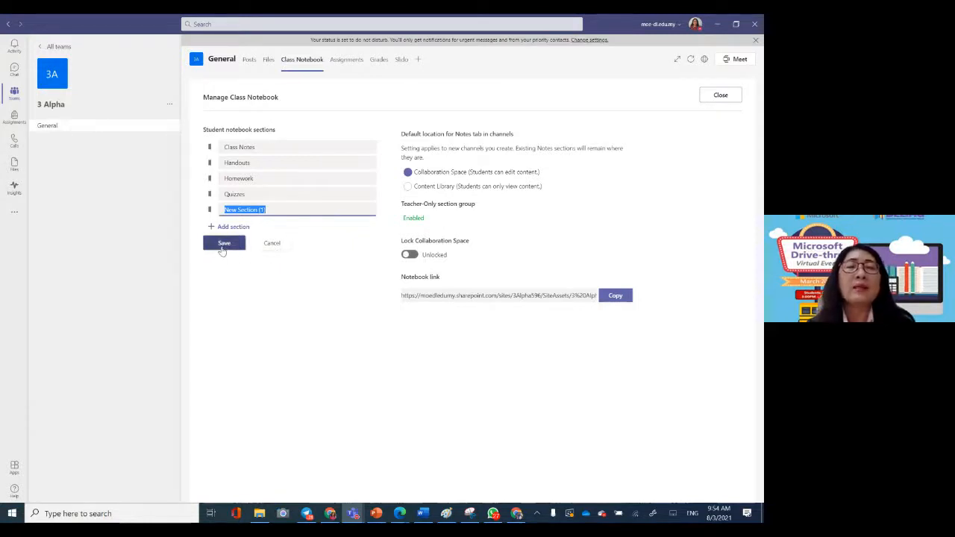
pyautogui.click(279, 245)
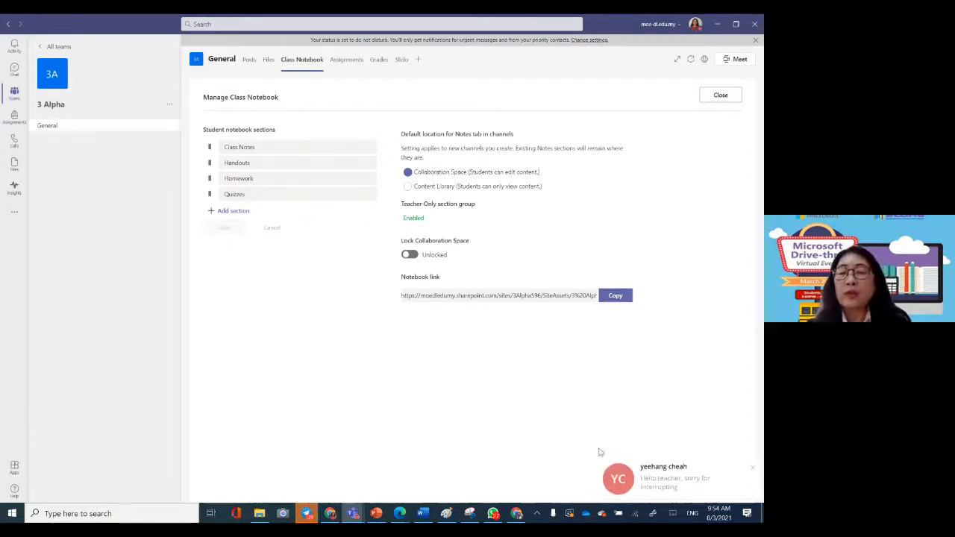
pyautogui.click(752, 468)
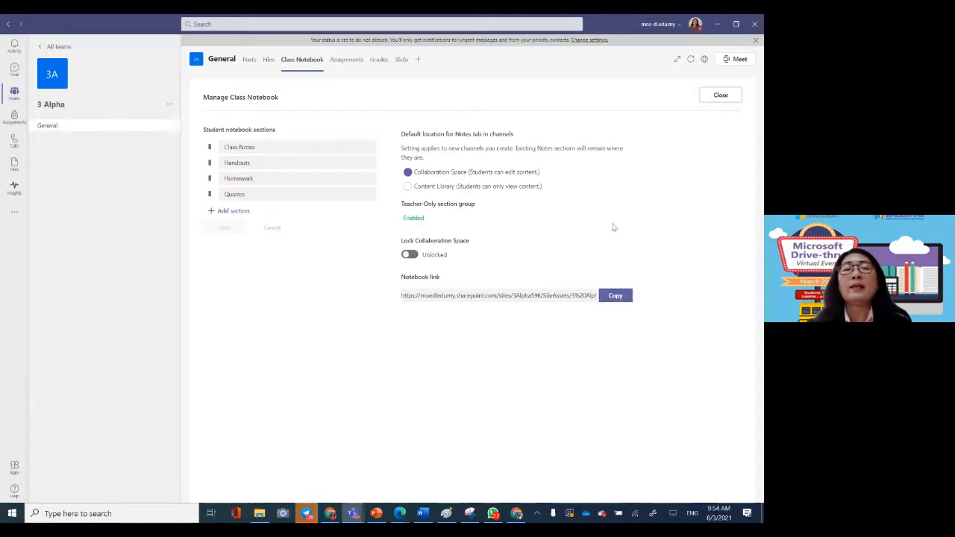
pyautogui.click(727, 99)
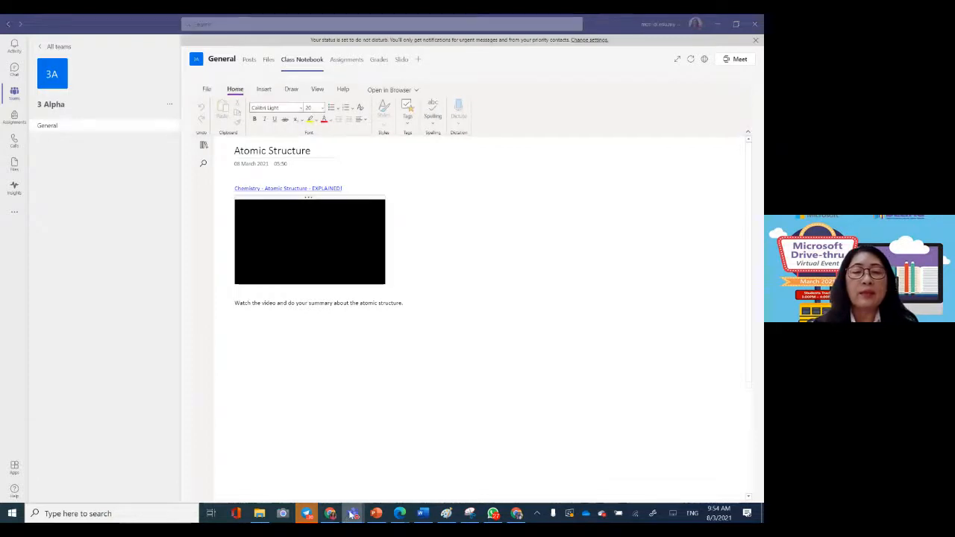
# Step: Switch to the Slido presentation in Chrome and advance to the poll "I am going to use Class Notebook in school."
pyautogui.click(329, 513)
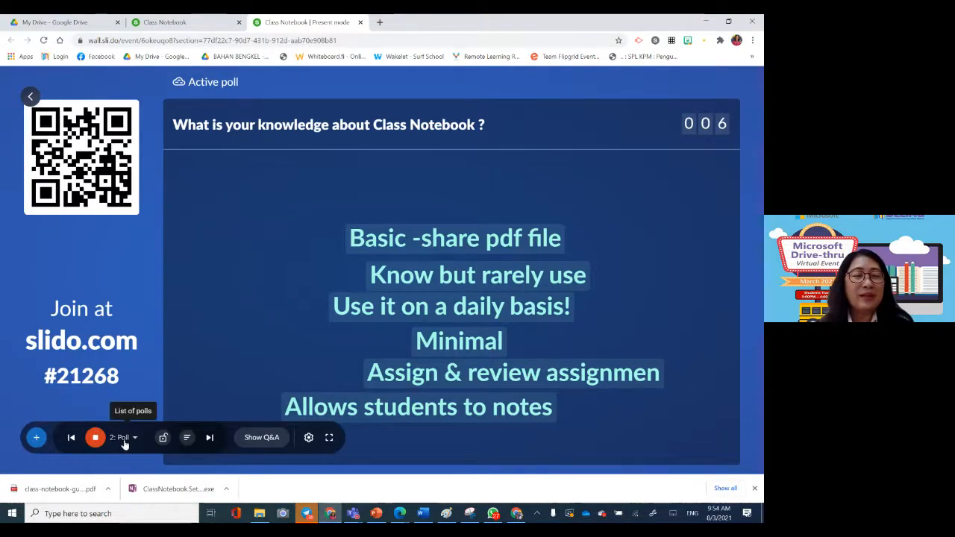
pyautogui.click(209, 438)
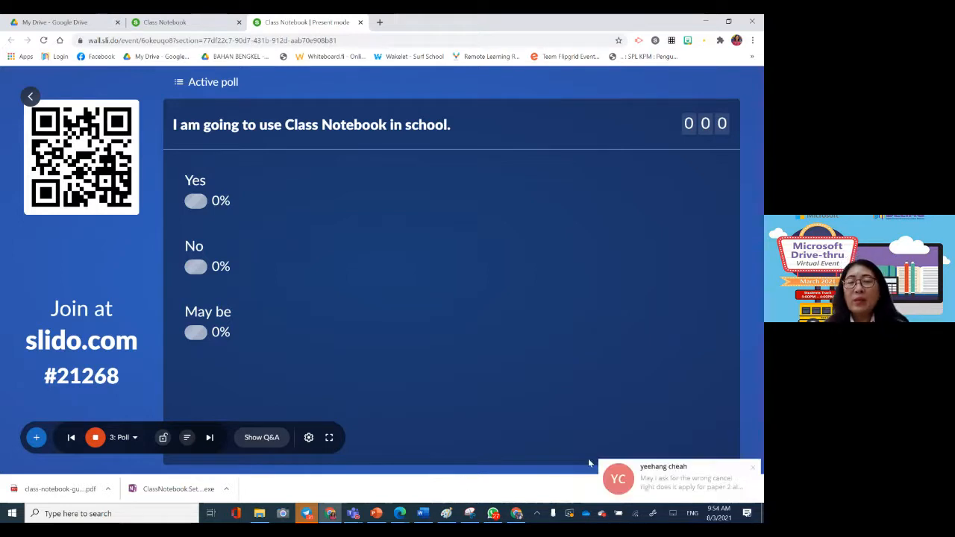
pyautogui.click(754, 468)
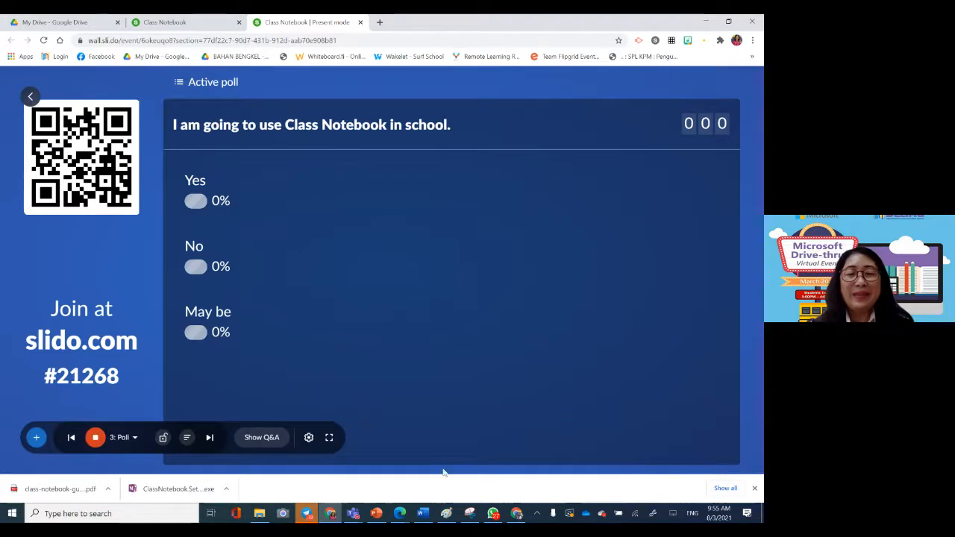
# Step: Switch to the live event's Teams meeting window, maximize it, dismiss the meeting-time notice and open the Q&A
pyautogui.moveTo(353, 514)
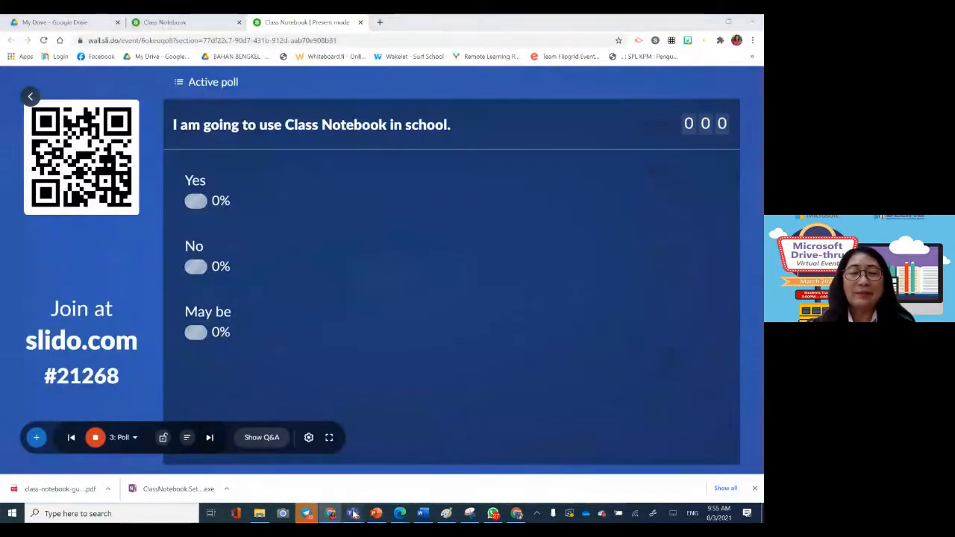
pyautogui.click(407, 448)
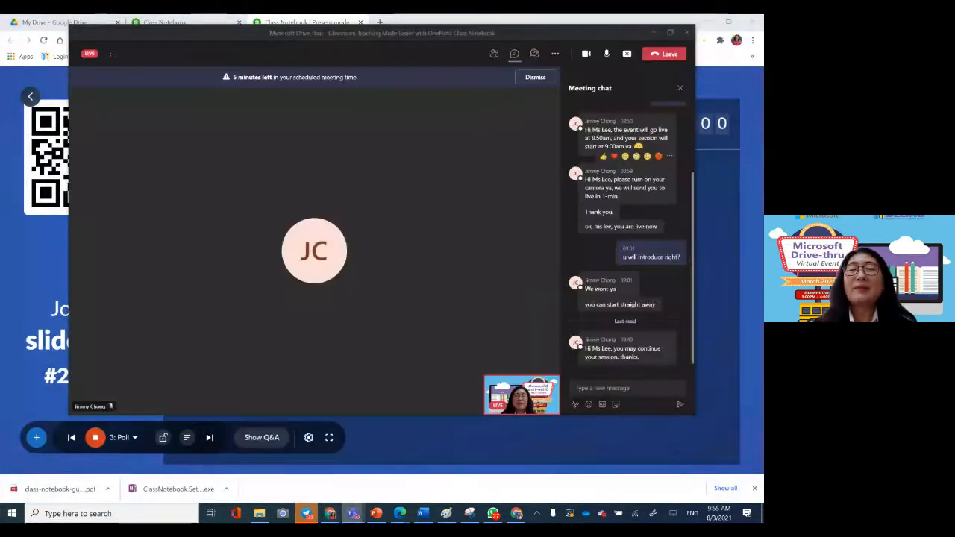
pyautogui.click(669, 33)
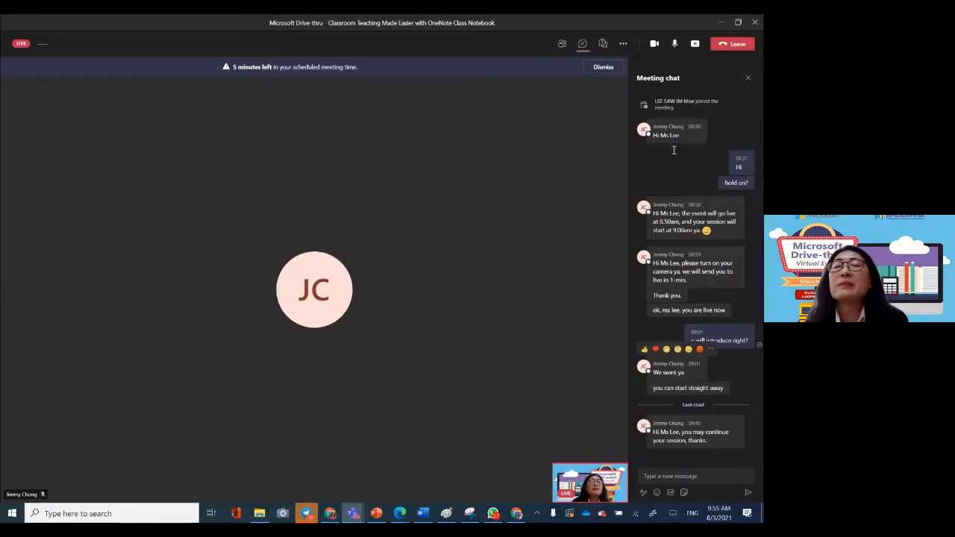
pyautogui.click(609, 66)
pyautogui.click(601, 45)
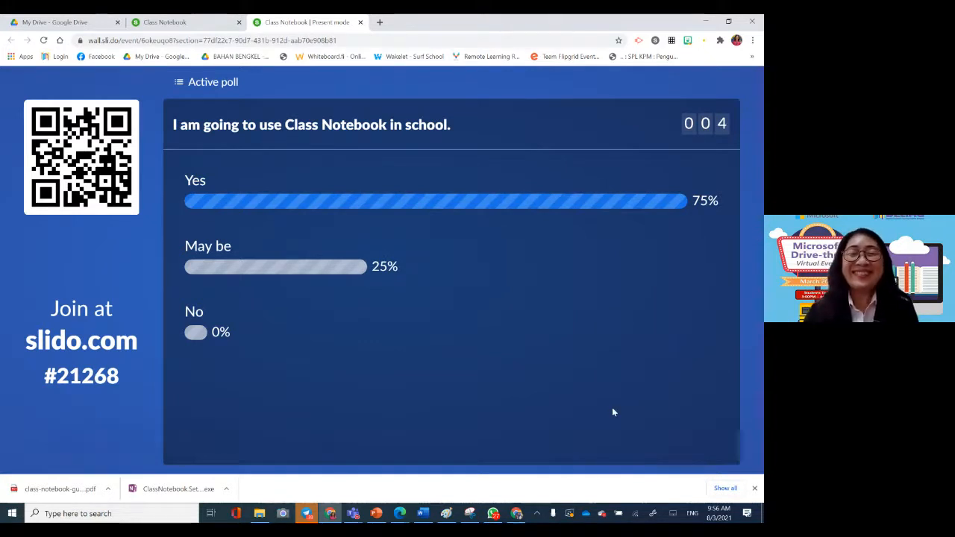
# Step: Switch from the Slido poll to the PowerPoint slide show at the Class Notebook topic overview
pyautogui.moveTo(566, 408)
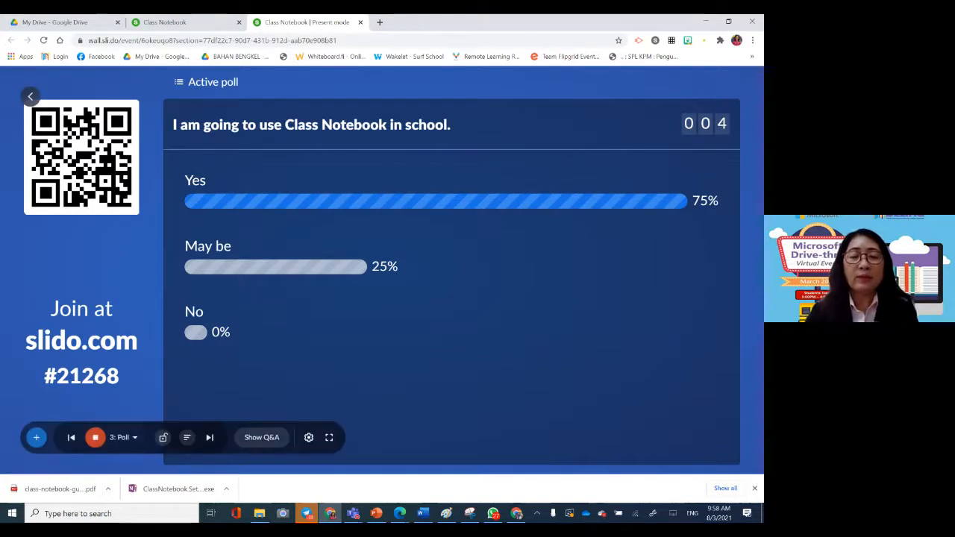
pyautogui.moveTo(352, 514)
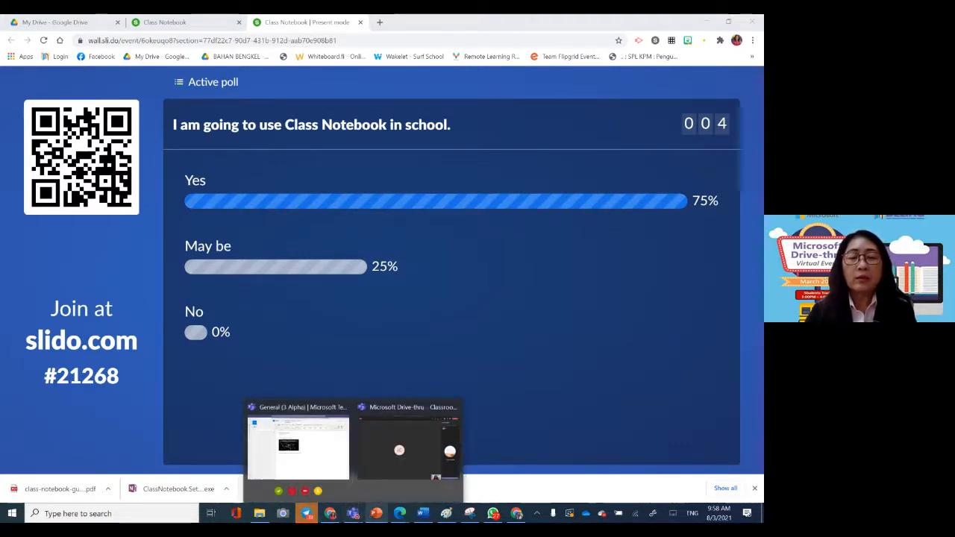
pyautogui.click(330, 454)
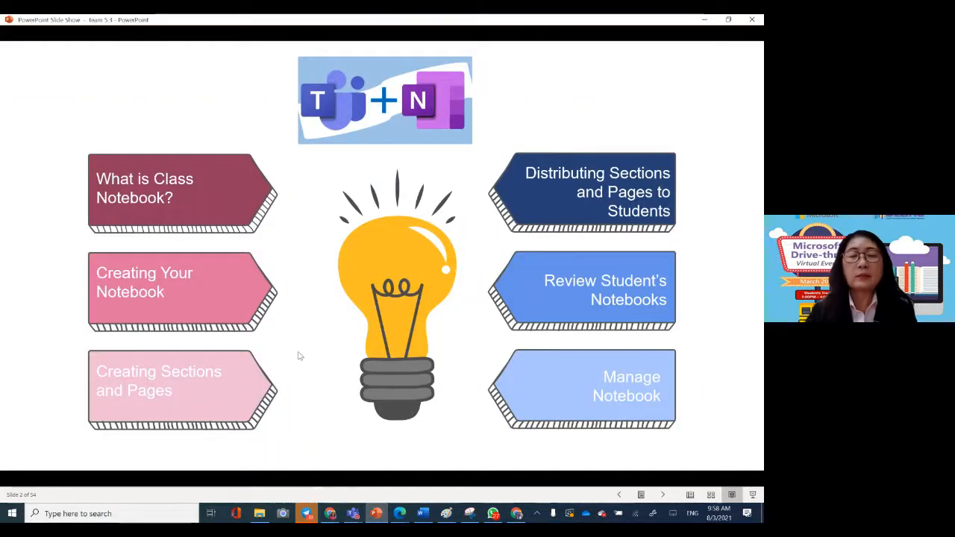